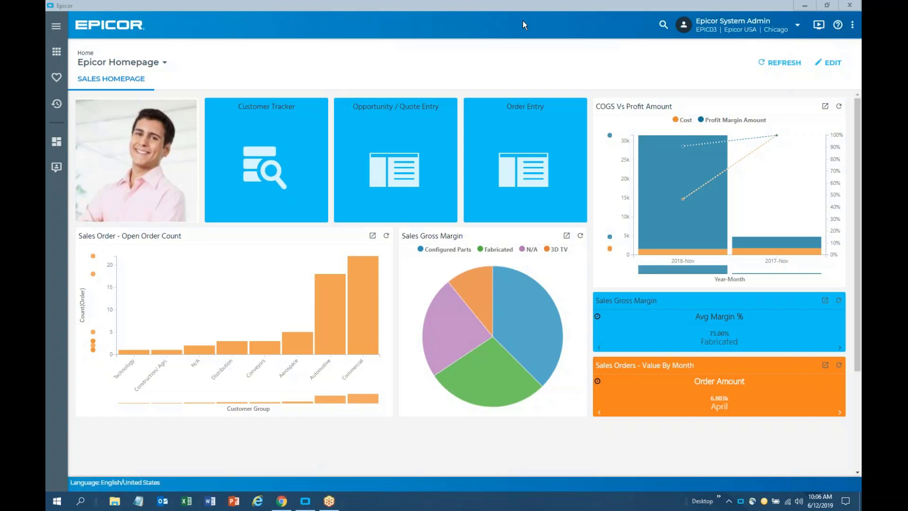
# Replace the current homepage with the Finance layout
pyautogui.click(161, 67)
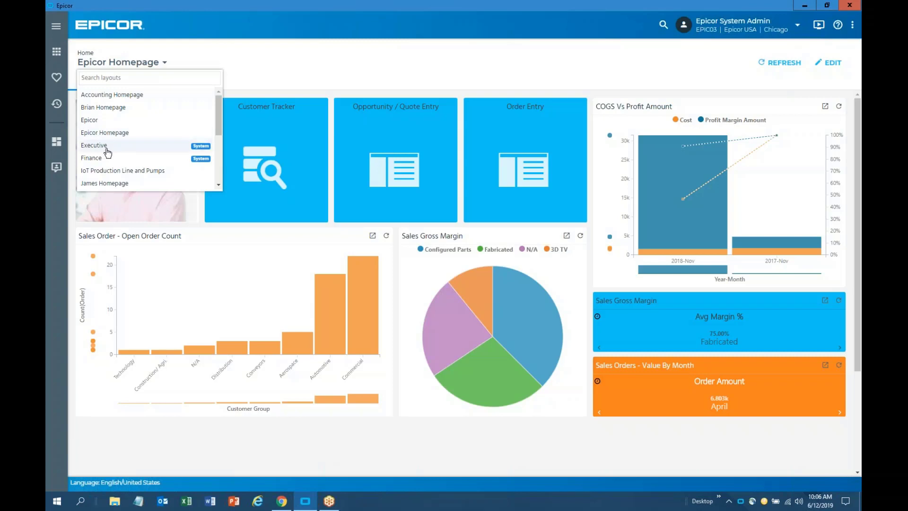
pyautogui.click(238, 157)
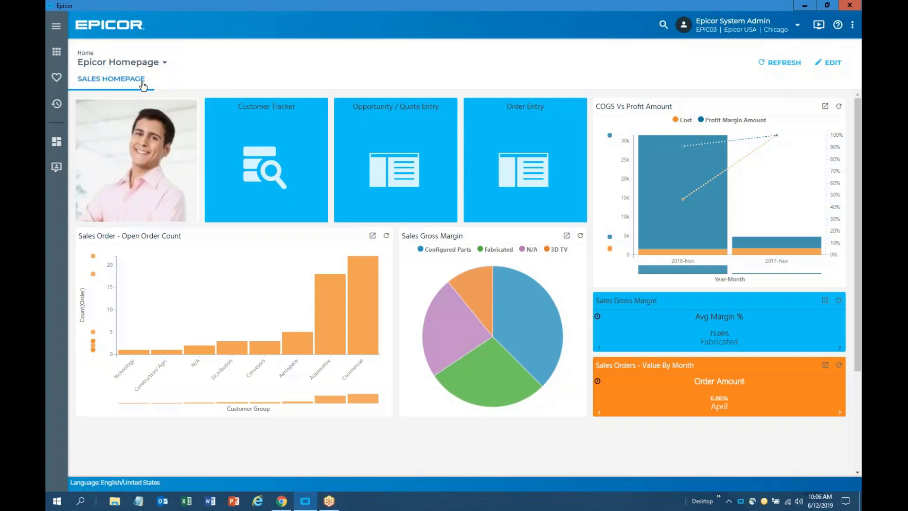
pyautogui.click(164, 63)
pyautogui.moveTo(222, 124)
pyautogui.mouseDown()
pyautogui.moveTo(222, 169)
pyautogui.moveTo(223, 135)
pyautogui.mouseUp()
pyautogui.click(223, 135)
pyautogui.click(164, 63)
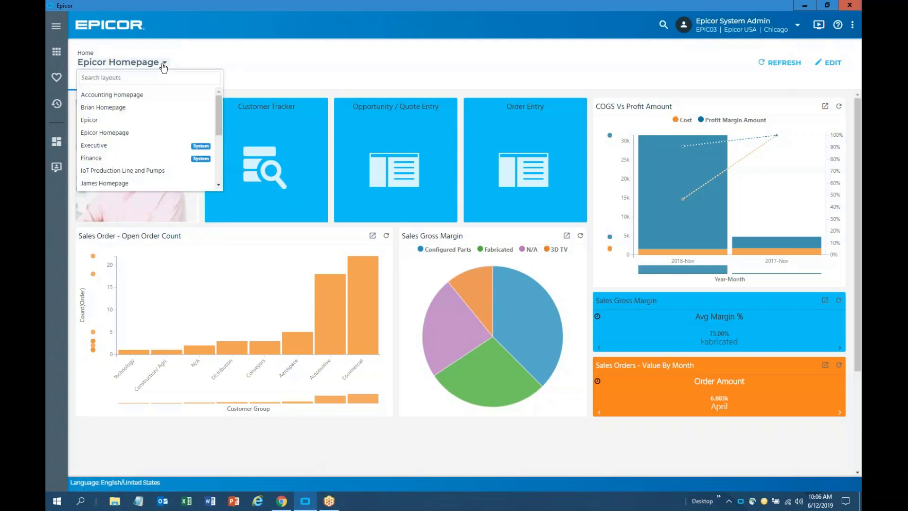
pyautogui.click(98, 159)
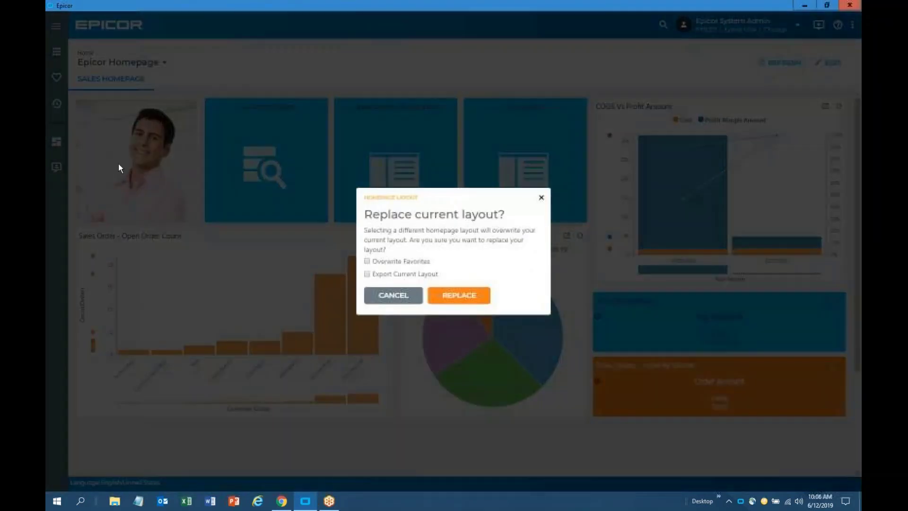
pyautogui.click(446, 297)
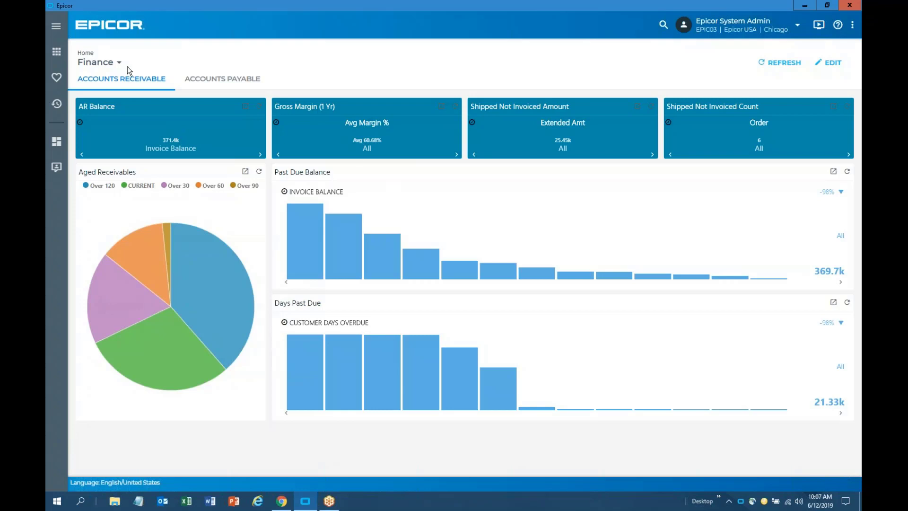
# Switch the homepage back to the Epicor Homepage layout
pyautogui.click(118, 63)
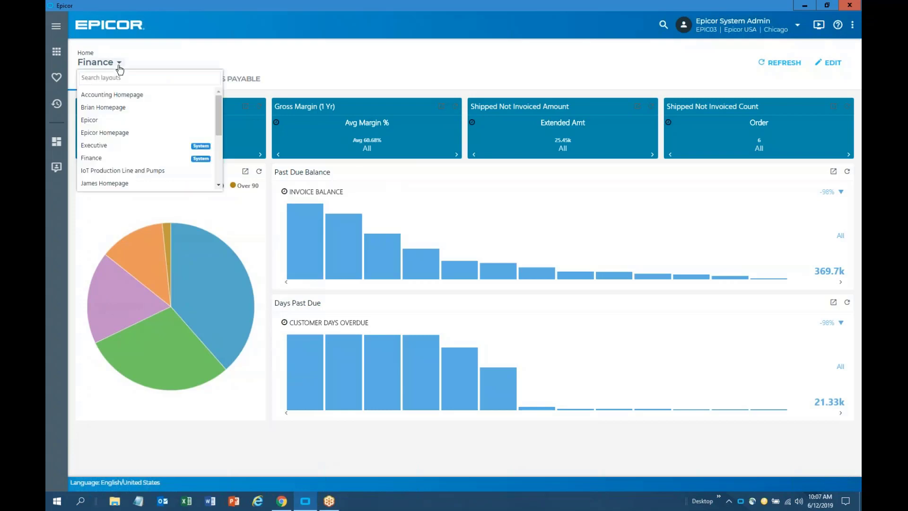
pyautogui.click(114, 132)
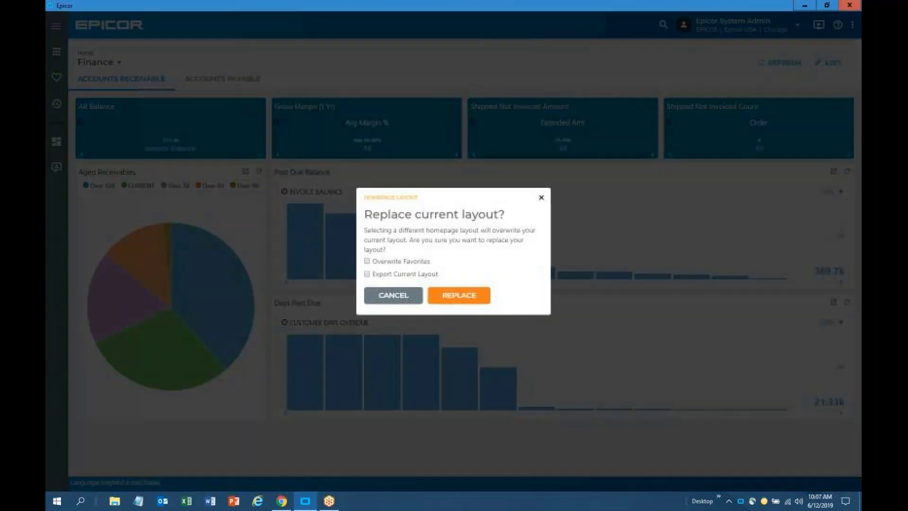
pyautogui.click(458, 295)
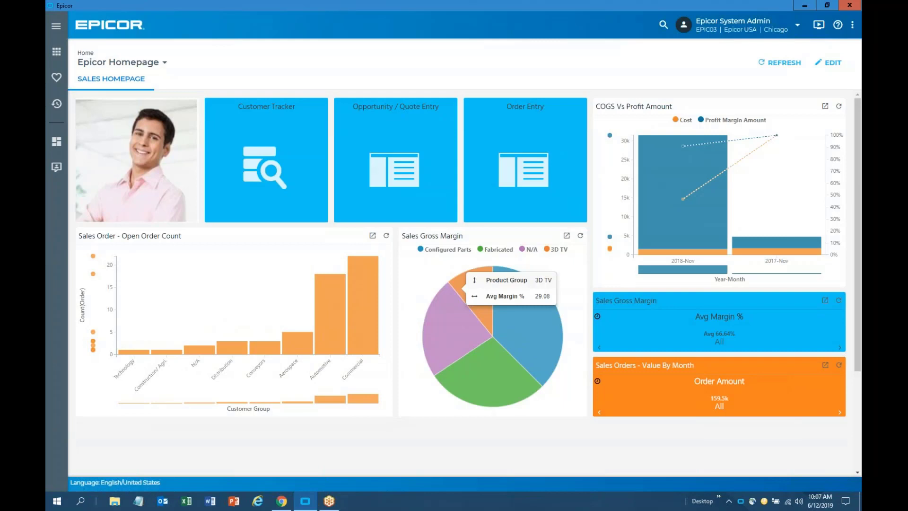
# Clone the system layout for editing and remove the profile photo widget
pyautogui.click(833, 65)
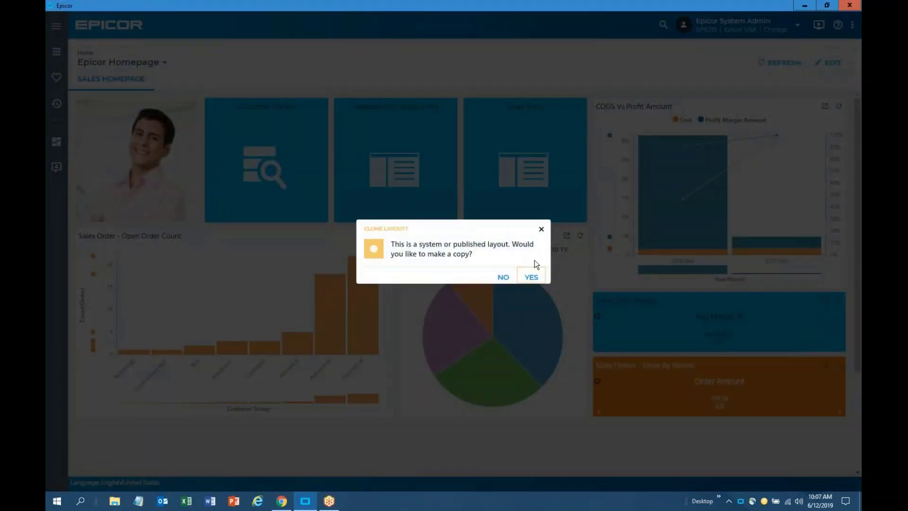
pyautogui.click(531, 269)
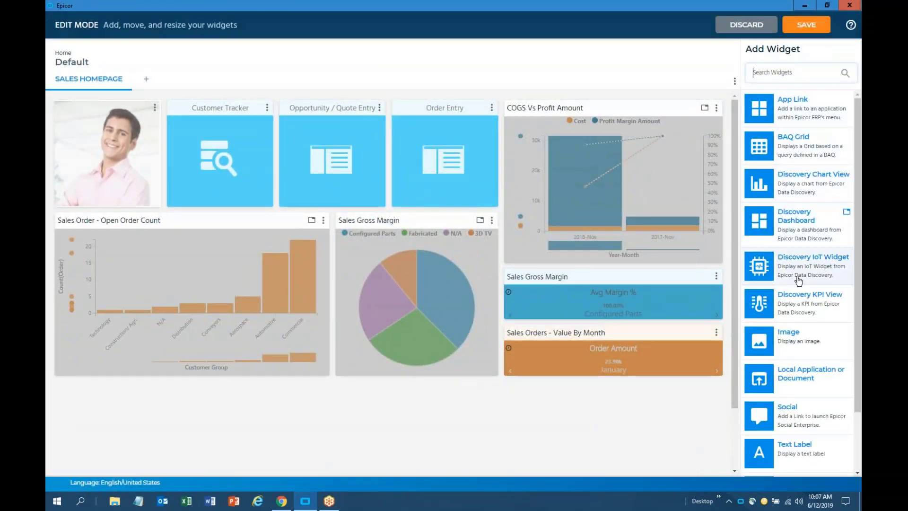
pyautogui.click(156, 109)
pyautogui.click(187, 146)
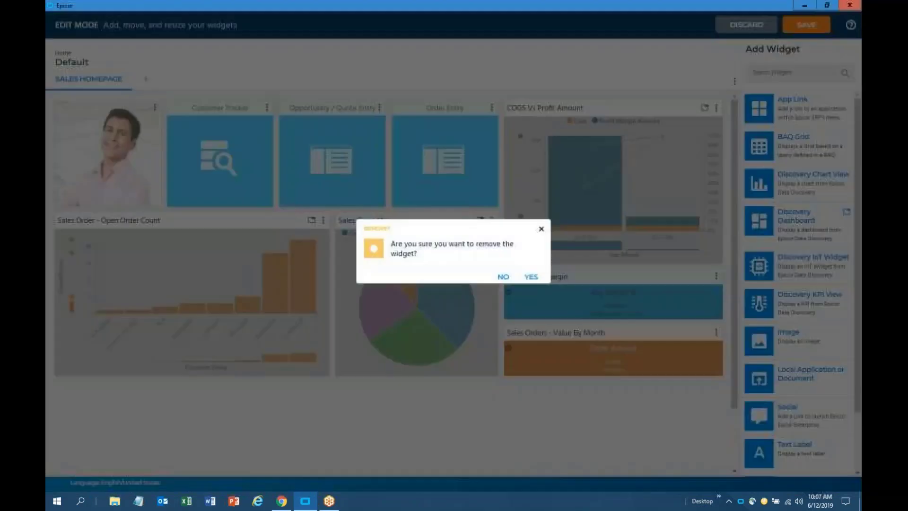
pyautogui.click(531, 277)
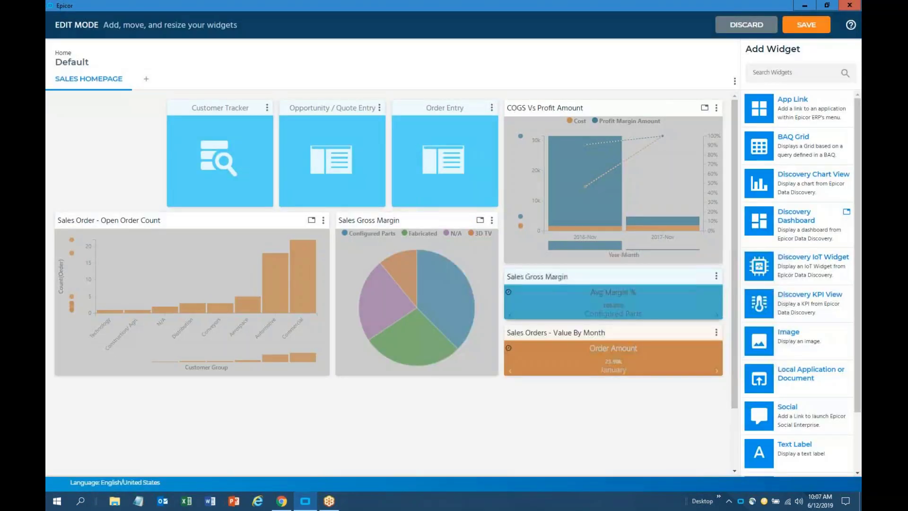
# Add a Discovery Chart widget showing the Quote Win/Loss Analysis view
pyautogui.click(792, 189)
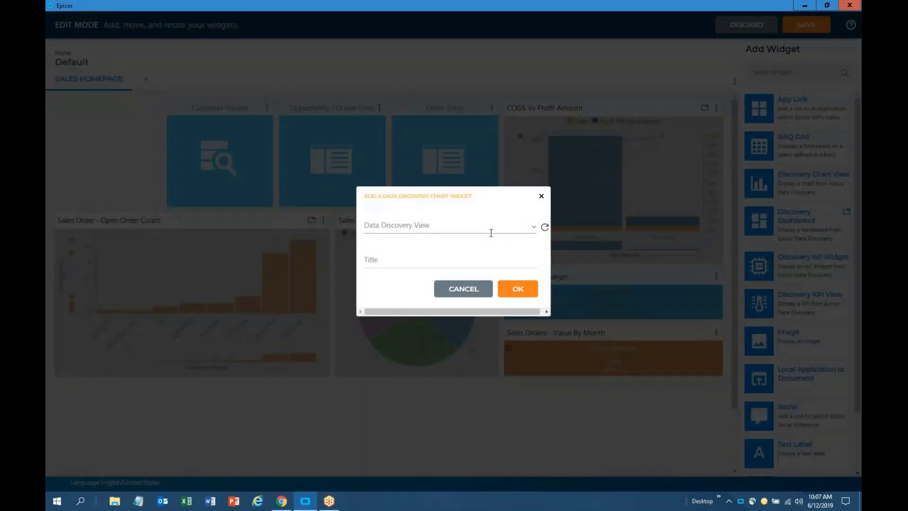
pyautogui.click(534, 230)
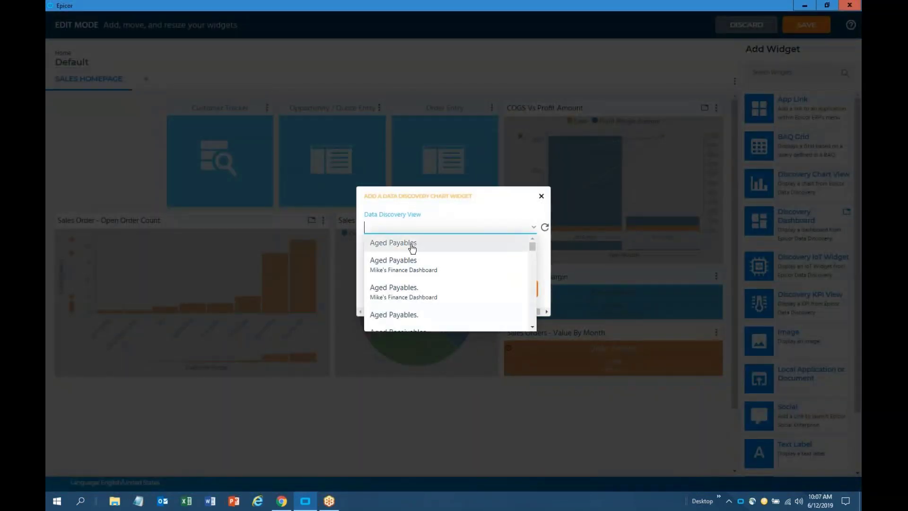
pyautogui.scroll(-3, 425, 269)
pyautogui.scroll(-15, 425, 271)
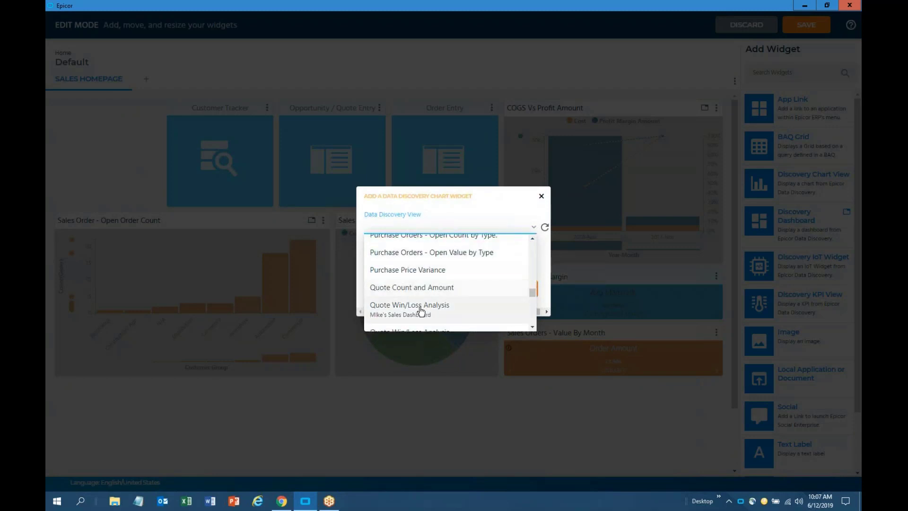
pyautogui.scroll(-2, 421, 310)
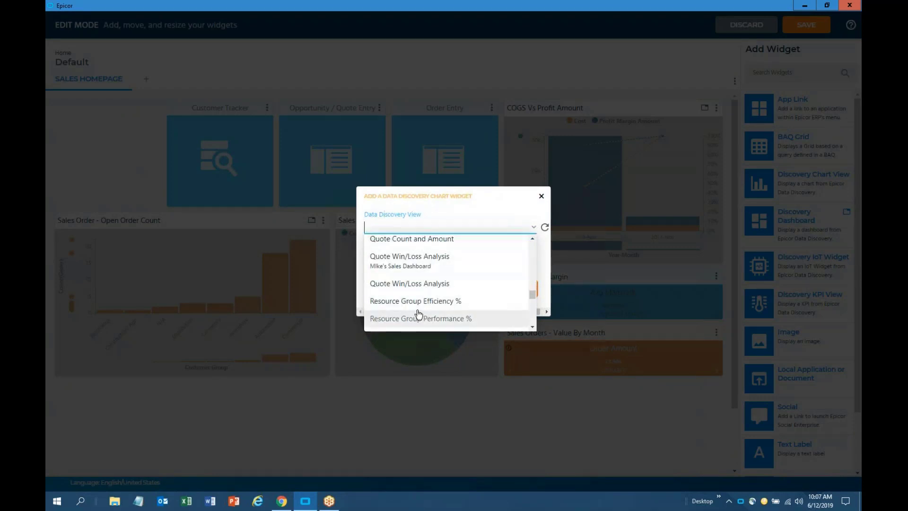
pyautogui.click(416, 283)
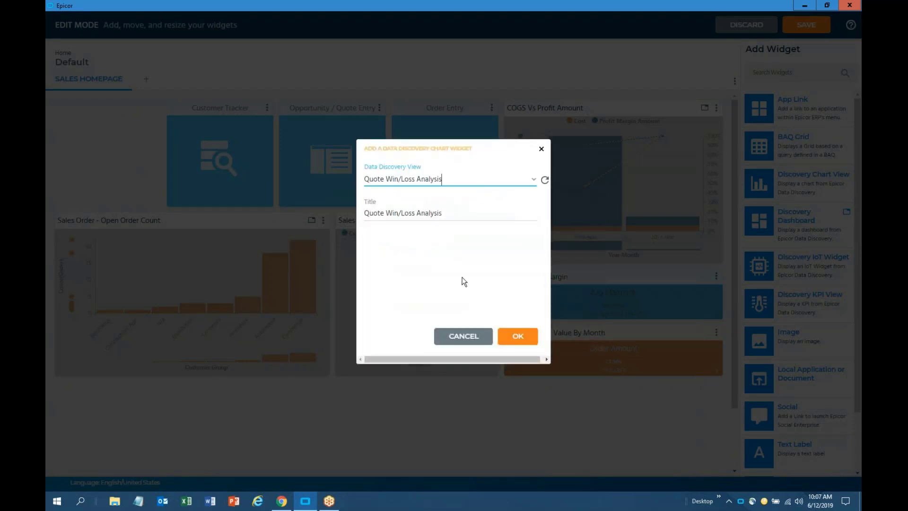
pyautogui.click(520, 336)
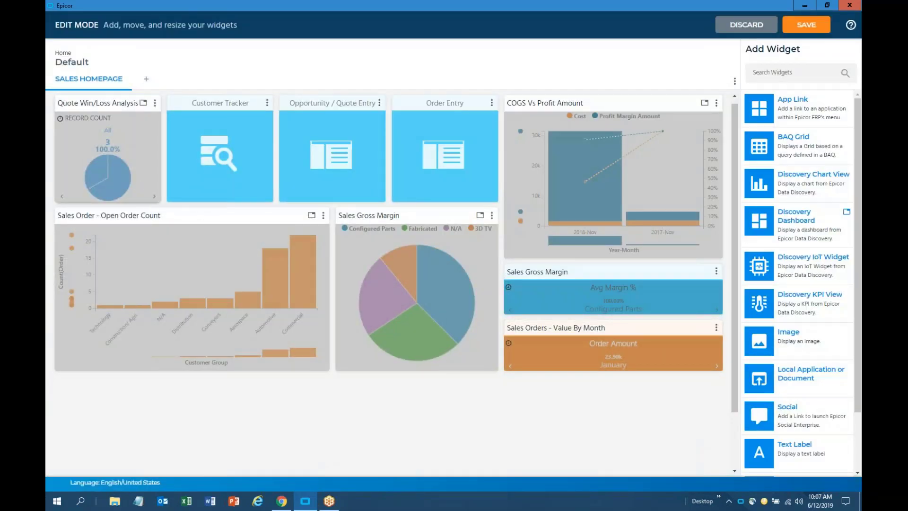
# Widen the Quote Win/Loss Analysis widget slightly and save the layout
pyautogui.moveTo(161, 202)
pyautogui.mouseDown()
pyautogui.moveTo(205, 253)
pyautogui.moveTo(165, 202)
pyautogui.mouseUp()
pyautogui.moveTo(158, 201); pyautogui.dragTo(158, 202)
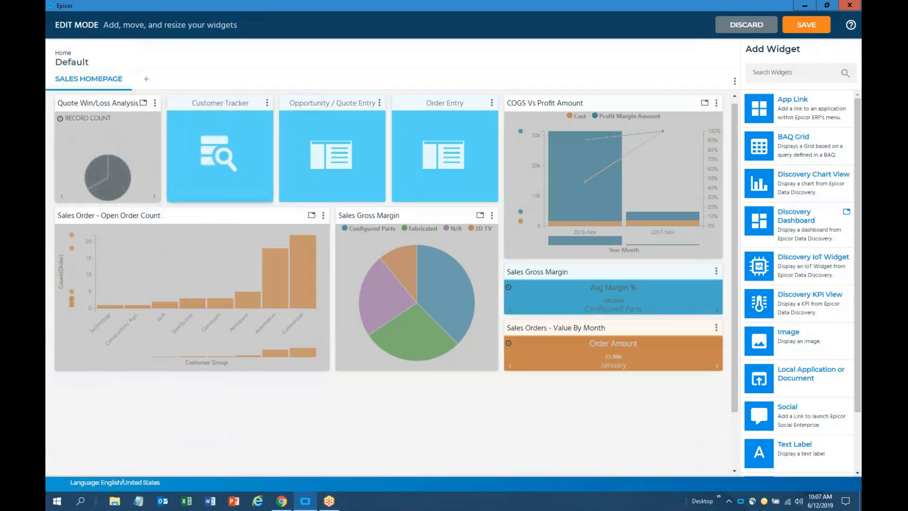
pyautogui.click(806, 29)
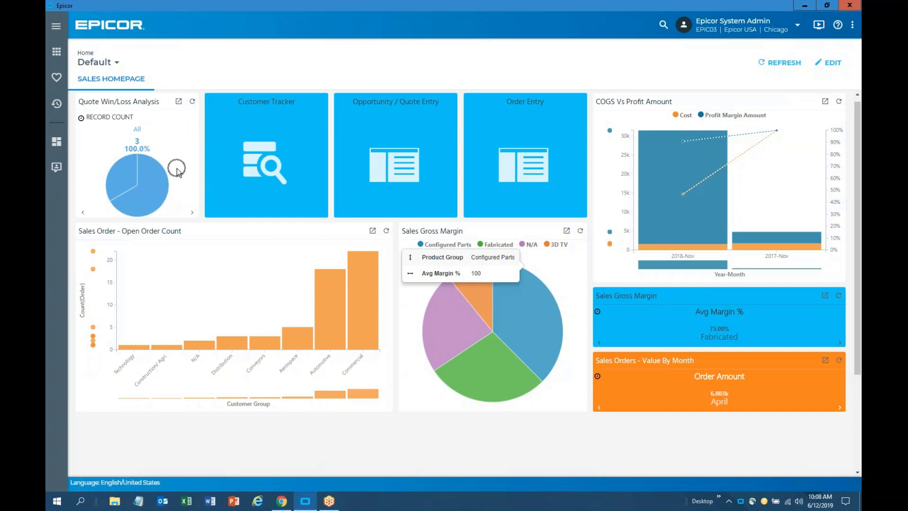
pyautogui.click(372, 232)
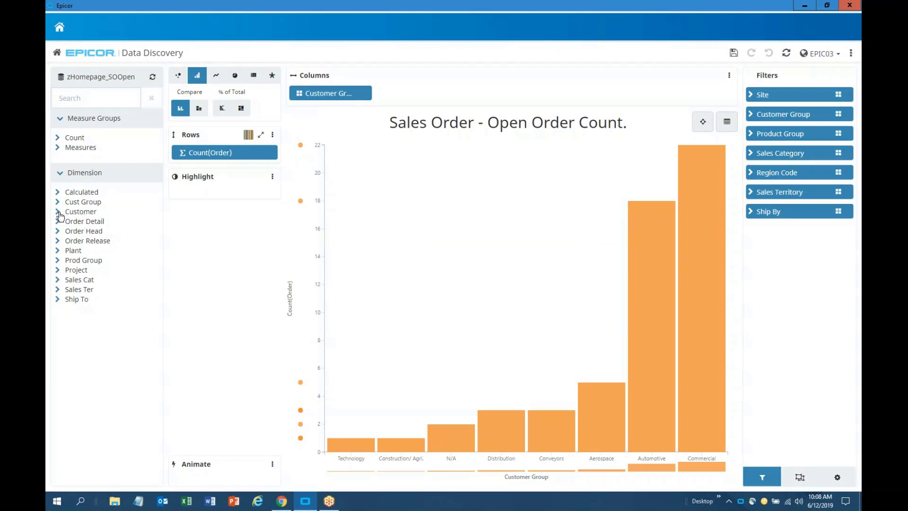
pyautogui.click(60, 215)
pyautogui.moveTo(73, 233); pyautogui.dragTo(409, 97)
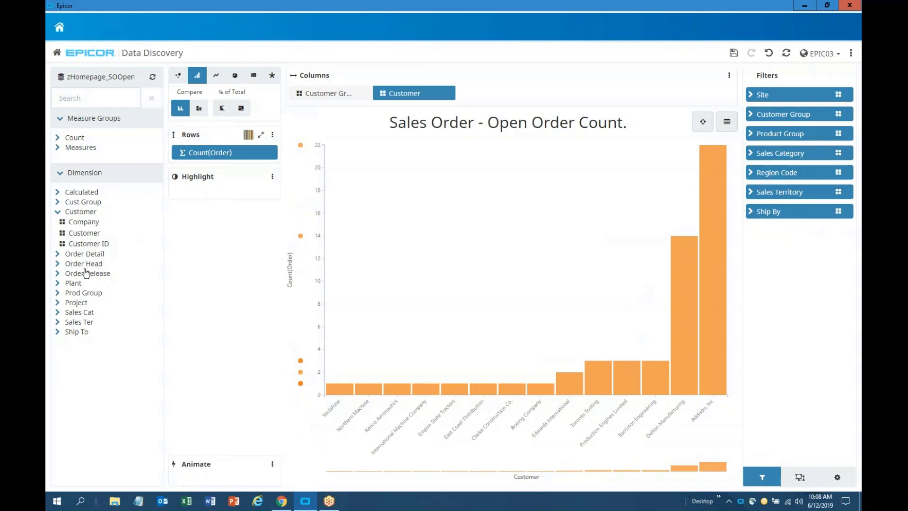
pyautogui.click(58, 255)
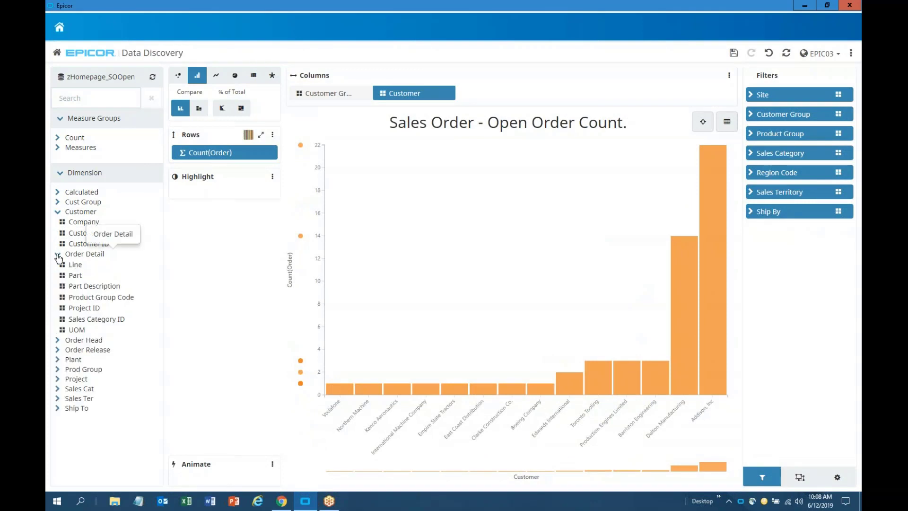
pyautogui.moveTo(63, 275); pyautogui.dragTo(480, 92)
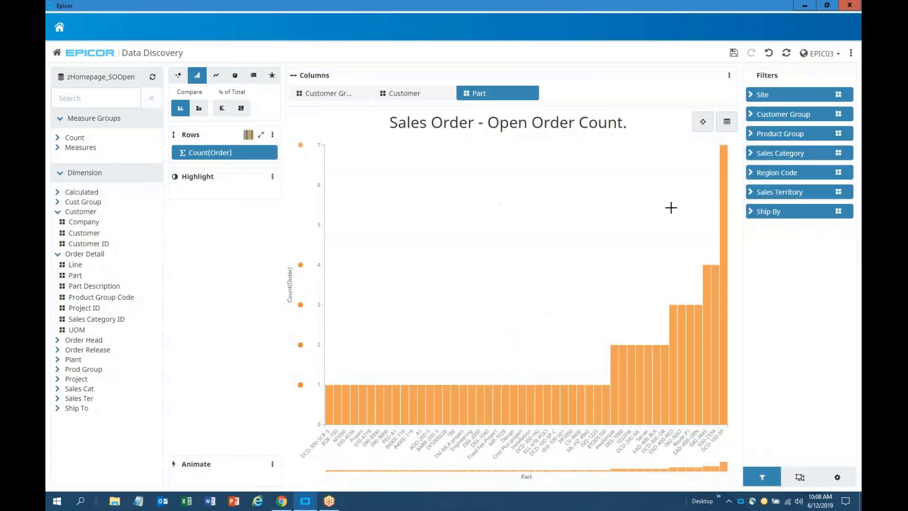
pyautogui.click(726, 160)
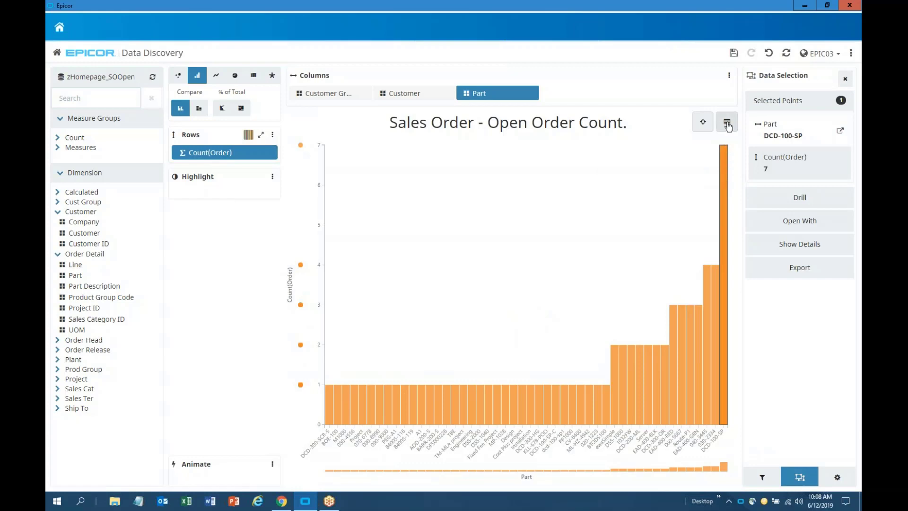
pyautogui.click(727, 124)
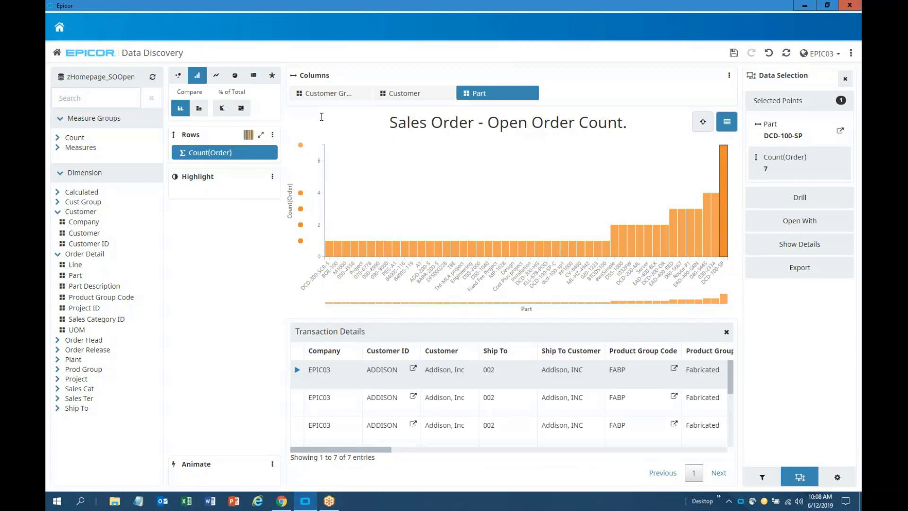
pyautogui.click(60, 29)
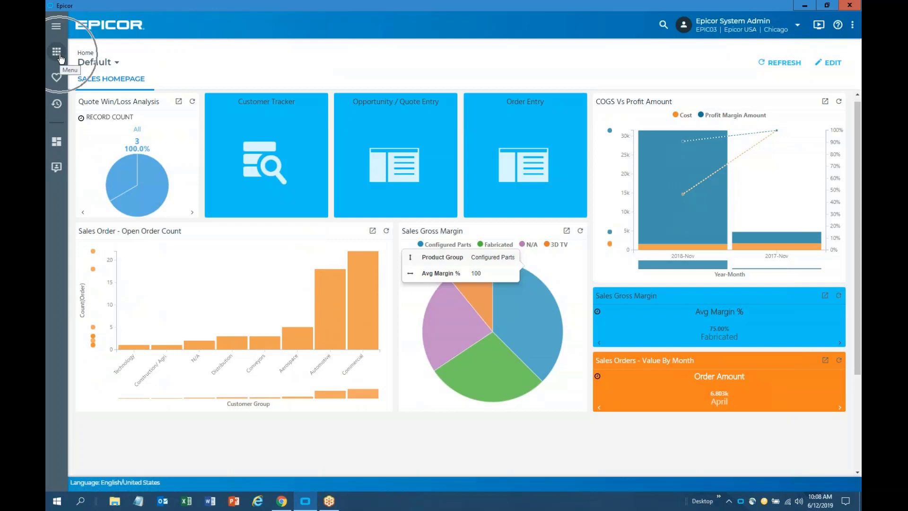
# Browse All Menu > Sales Management > Customer Relationship Management > General Operations
pyautogui.click(57, 29)
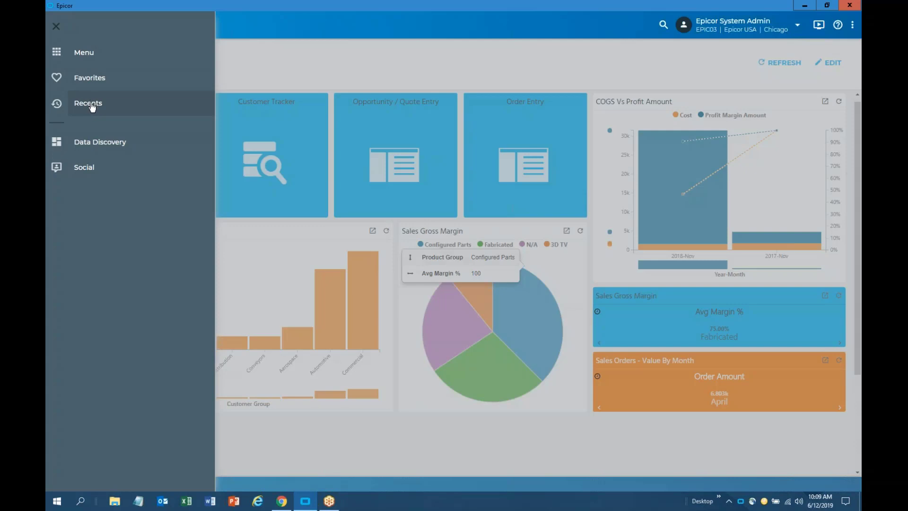
pyautogui.click(93, 59)
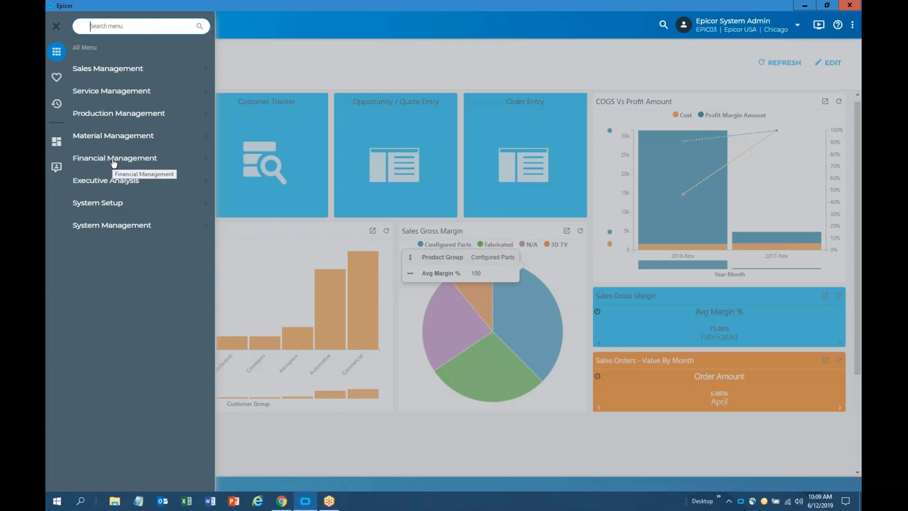
pyautogui.click(116, 72)
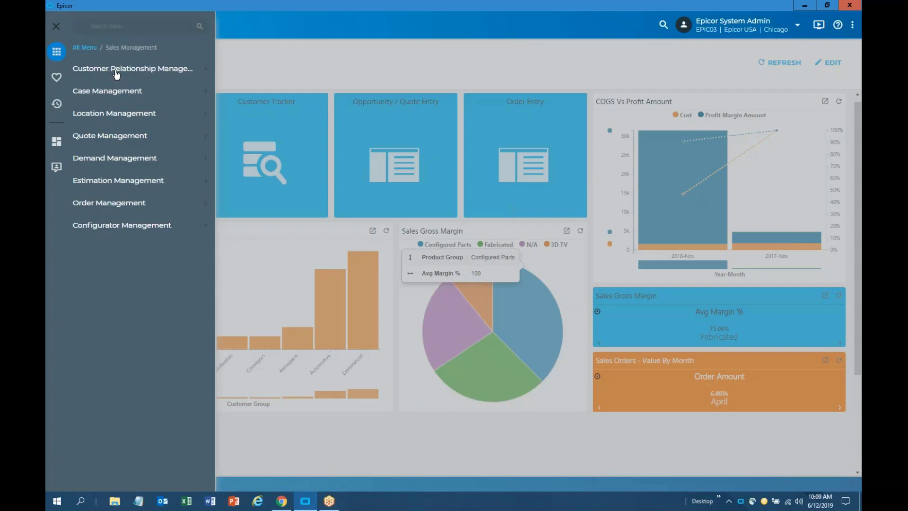
pyautogui.click(116, 72)
pyautogui.click(115, 99)
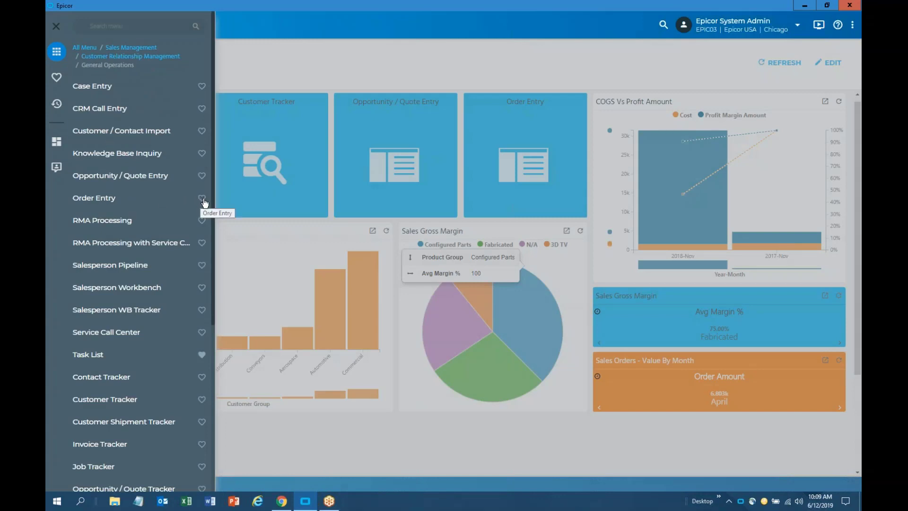
pyautogui.press('ctrl')
pyautogui.press('ctrl')
# Check the Favorites list, then close the navigation menu
pyautogui.click(57, 80)
pyautogui.click(90, 41)
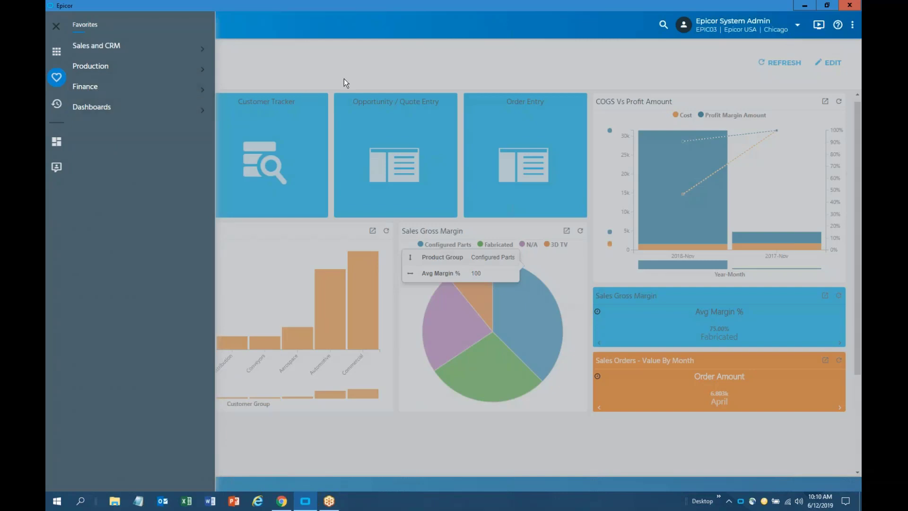
pyautogui.click(380, 76)
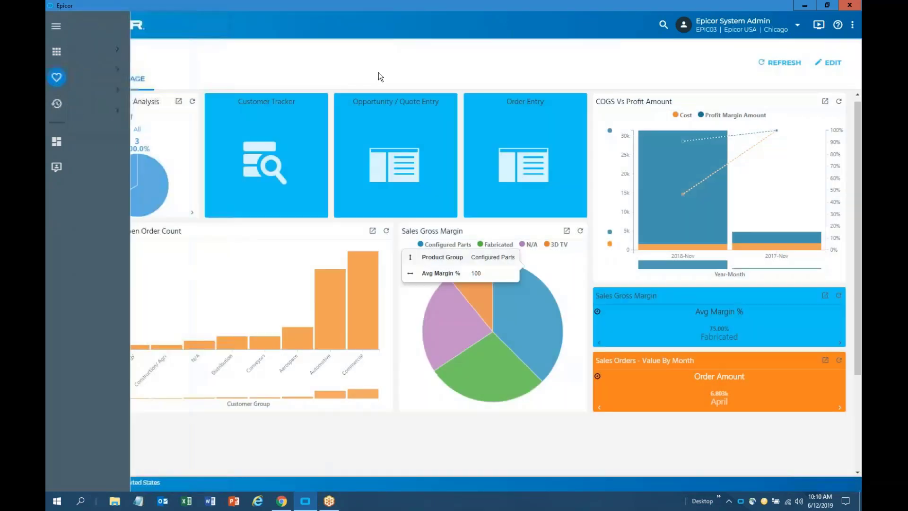
# Launch Order Entry, load sales order 5625 from the search, and maximize the window
pyautogui.click(519, 144)
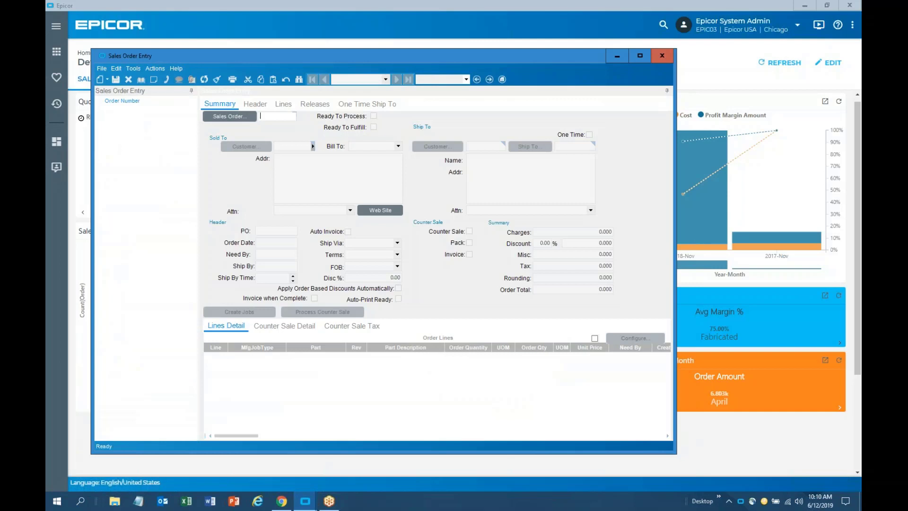
pyautogui.click(206, 115)
pyautogui.click(548, 86)
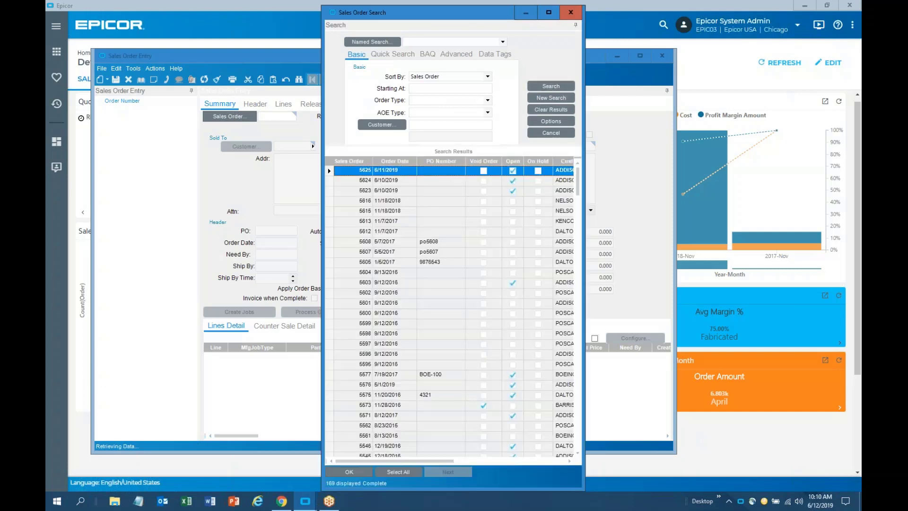
pyautogui.doubleClick(357, 178)
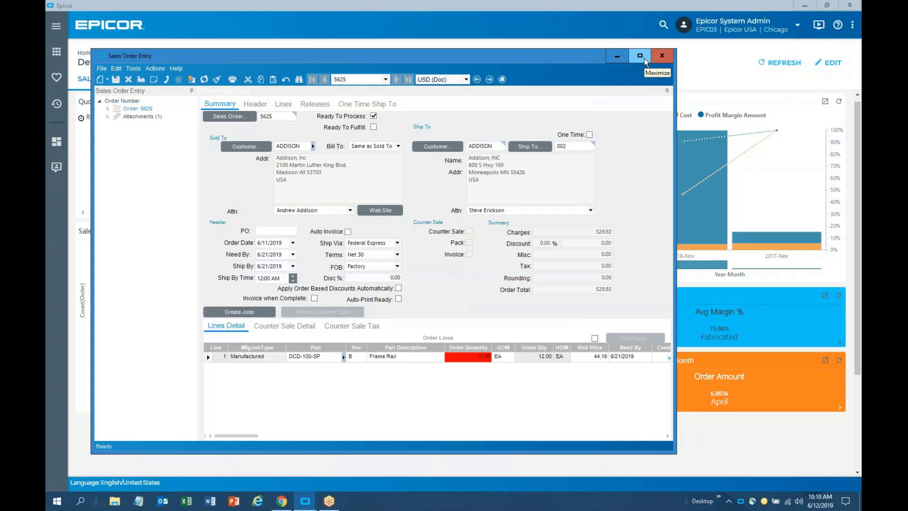
pyautogui.click(644, 58)
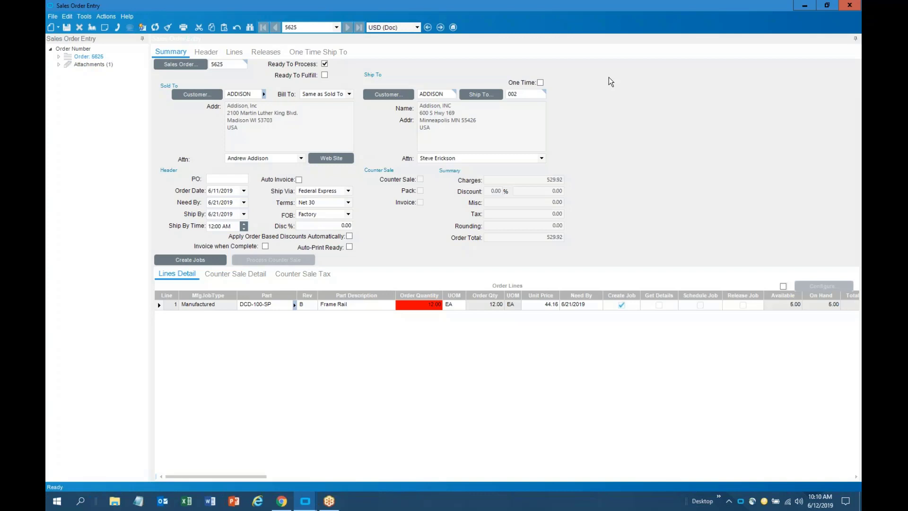
# Expand order 5625 and its Attachments in the order tree
pyautogui.click(59, 64)
pyautogui.click(59, 64)
pyautogui.click(58, 57)
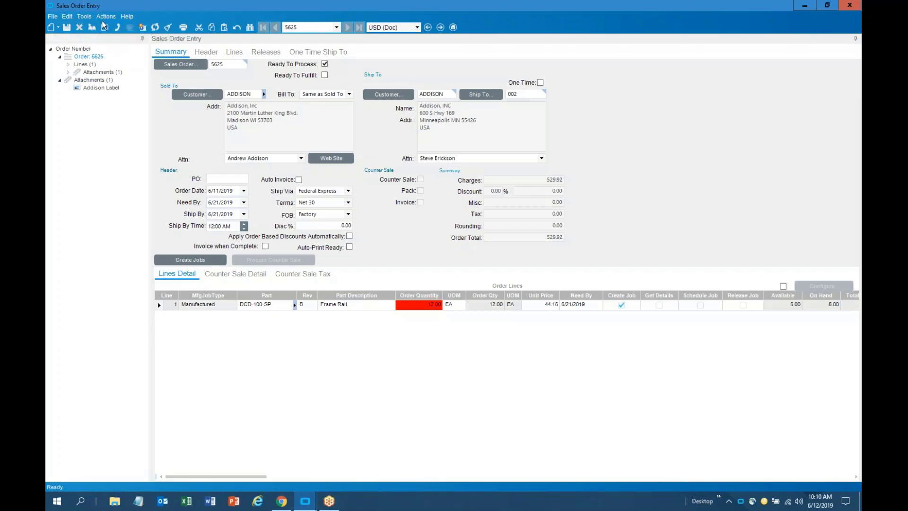
pyautogui.press('ctrl')
# Look over the File and Actions menus, then expand Lines (1) to show DCD-100-SP
pyautogui.click(53, 17)
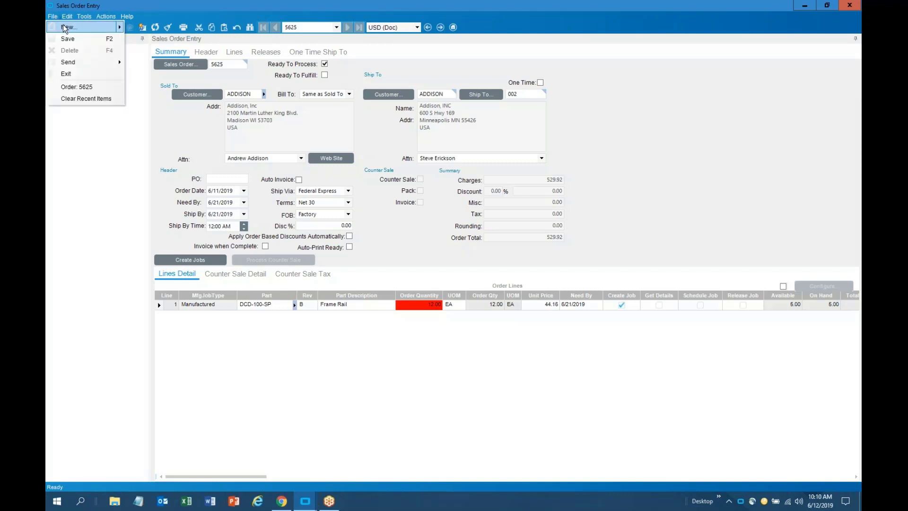
pyautogui.moveTo(65, 29)
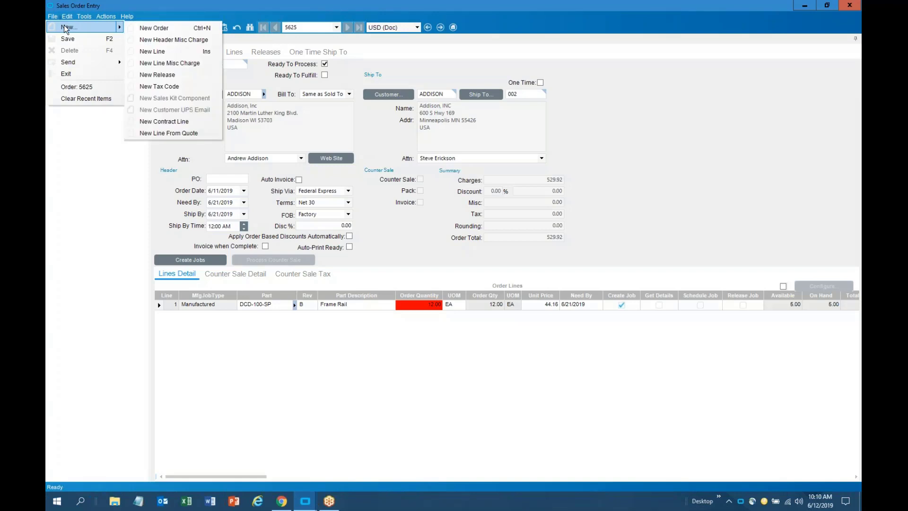
pyautogui.click(183, 7)
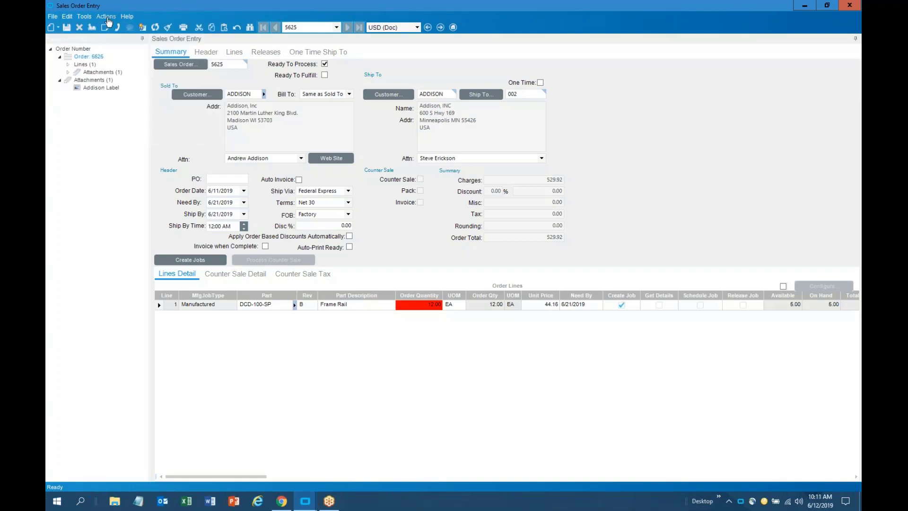
pyautogui.click(107, 17)
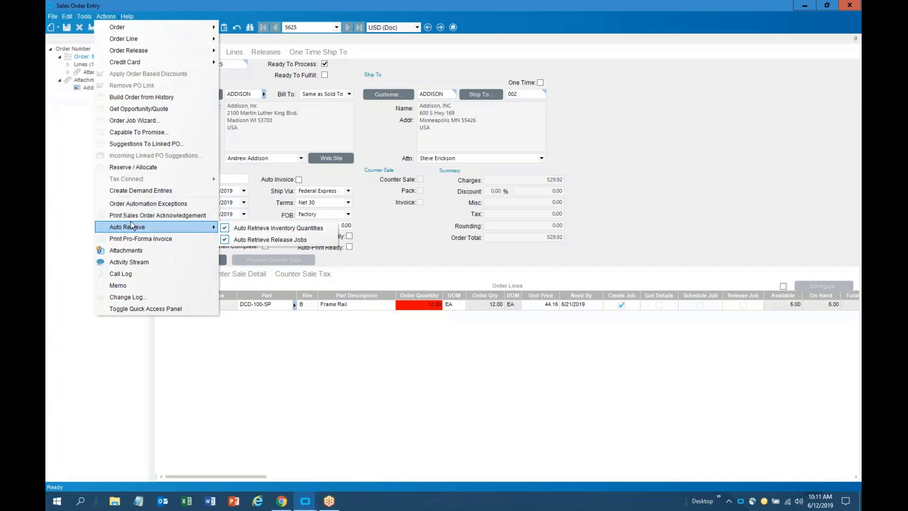
pyautogui.click(177, 15)
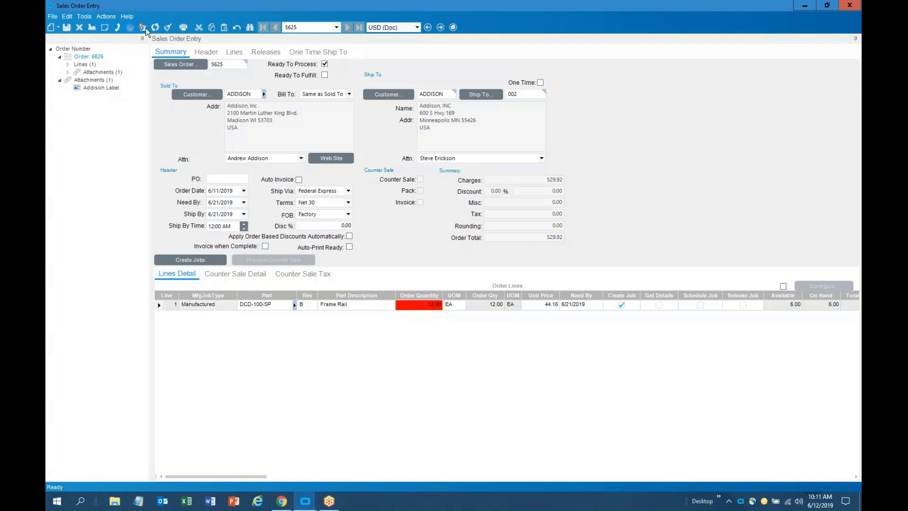
pyautogui.click(69, 64)
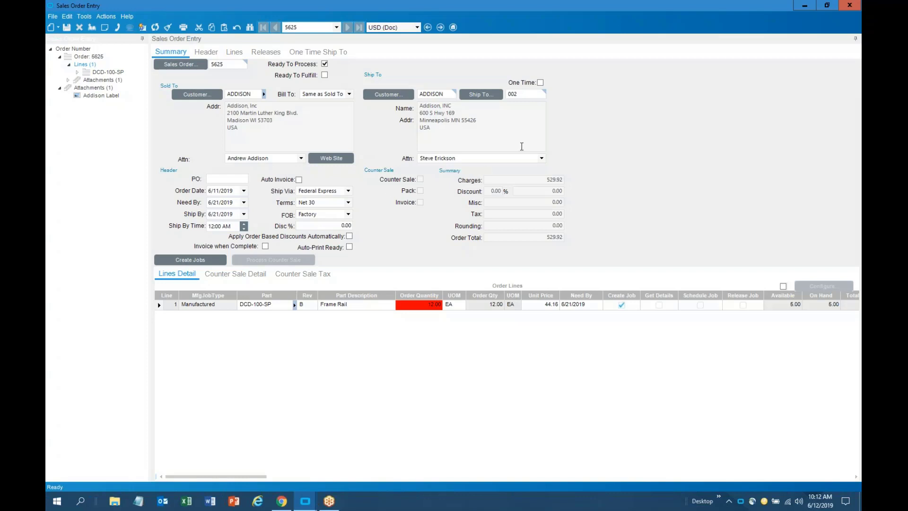
# Open Epicor Help with F1 and show the Sales Order Entry topic
pyautogui.press('F1')
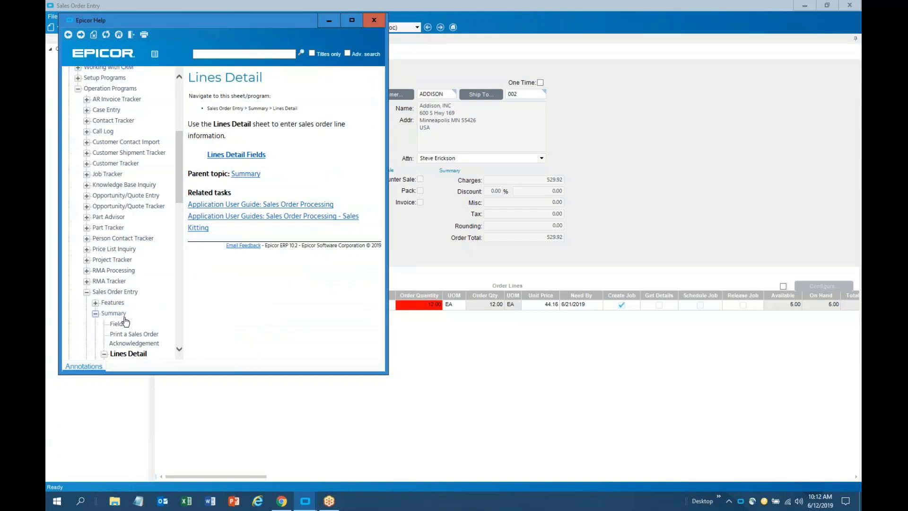
pyautogui.click(121, 292)
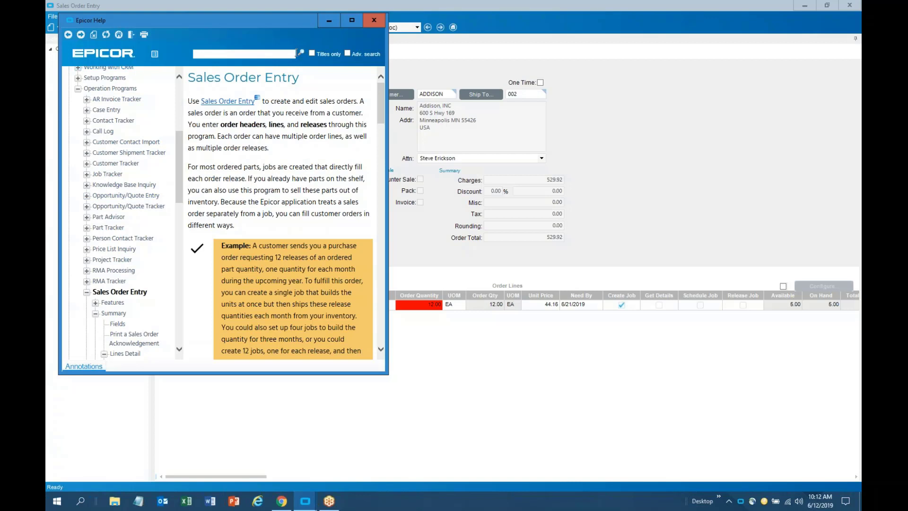
# Close Epicor Help and view Field Help for the PO, Order Date and Need By fields
pyautogui.click(381, 28)
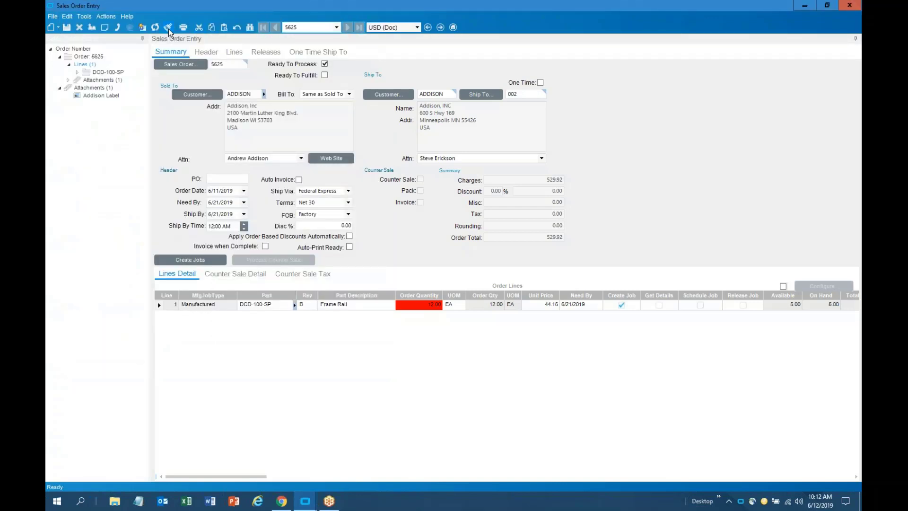
pyautogui.click(126, 20)
pyautogui.click(140, 39)
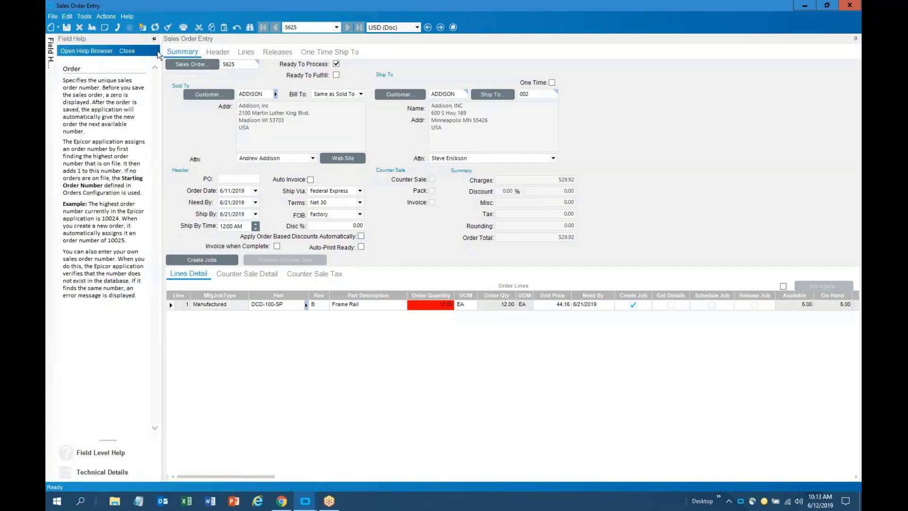
pyautogui.click(154, 40)
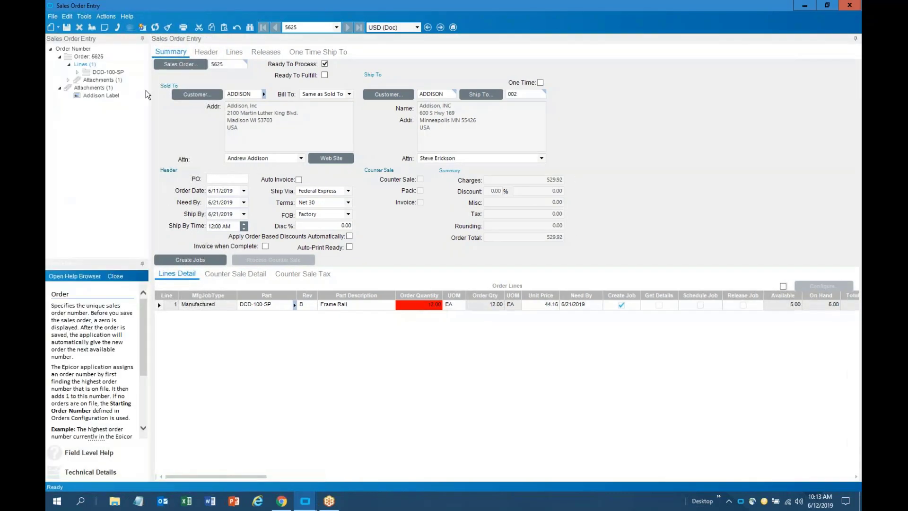
pyautogui.click(227, 179)
pyautogui.click(226, 191)
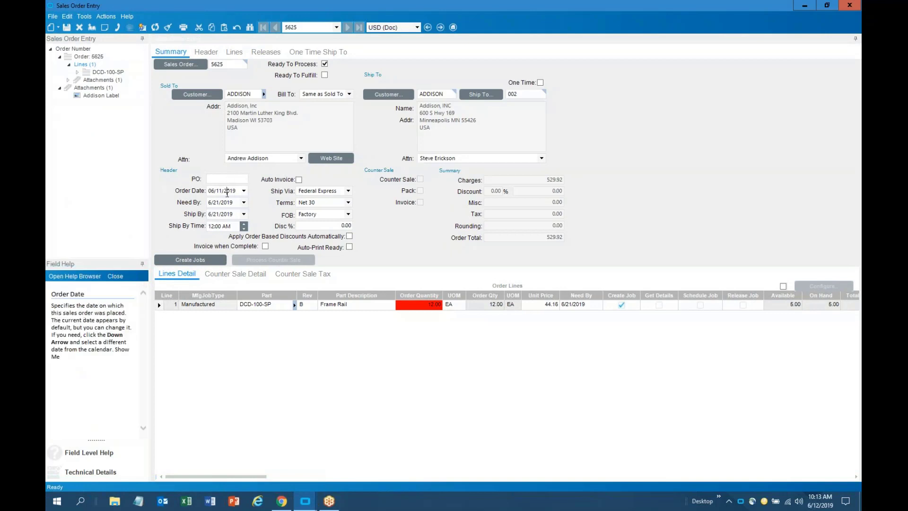
pyautogui.click(223, 204)
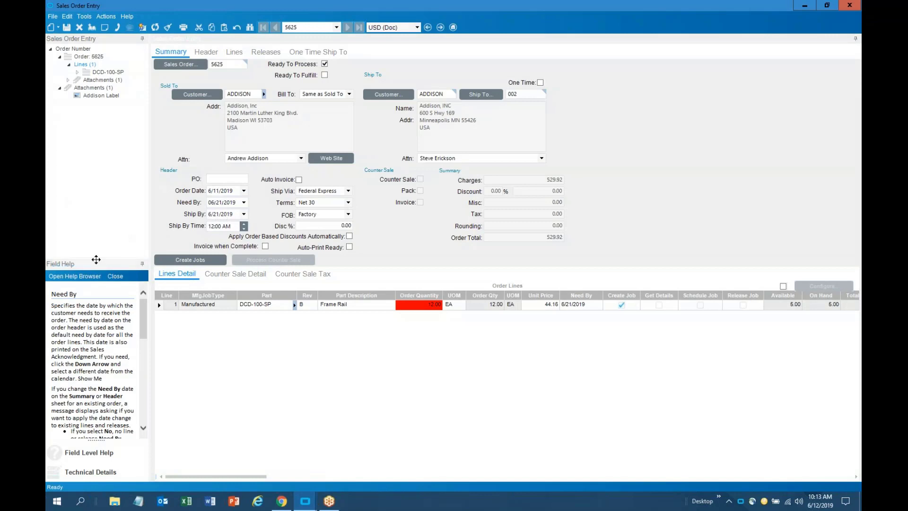
# Float and widen the Field Help window, view Need By technical details, then close it
pyautogui.moveTo(97, 260); pyautogui.dragTo(101, 213)
pyautogui.doubleClick(109, 265)
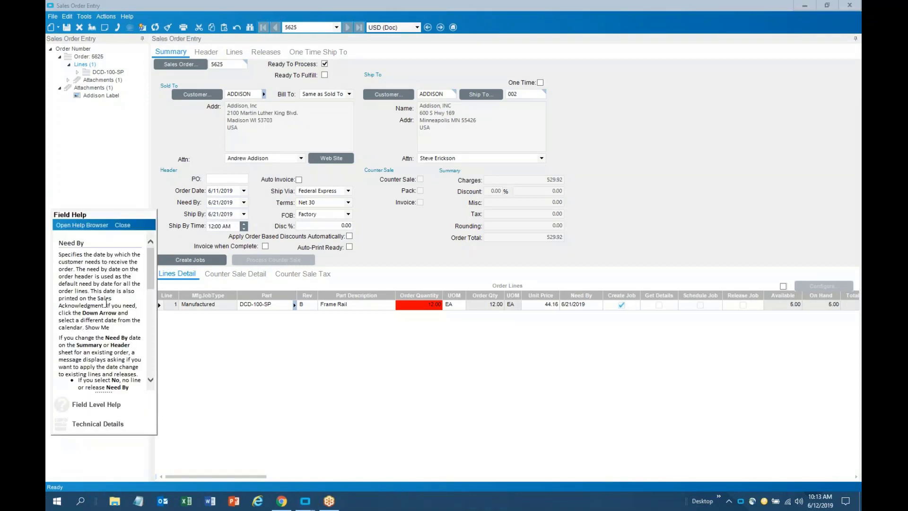
pyautogui.moveTo(158, 343); pyautogui.dragTo(217, 331)
pyautogui.scroll(-3, 150, 333)
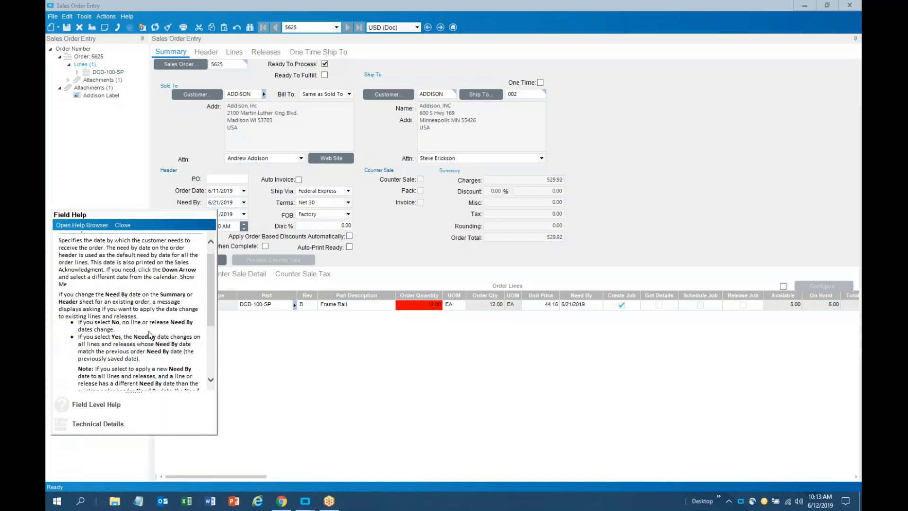
pyautogui.scroll(2, 151, 331)
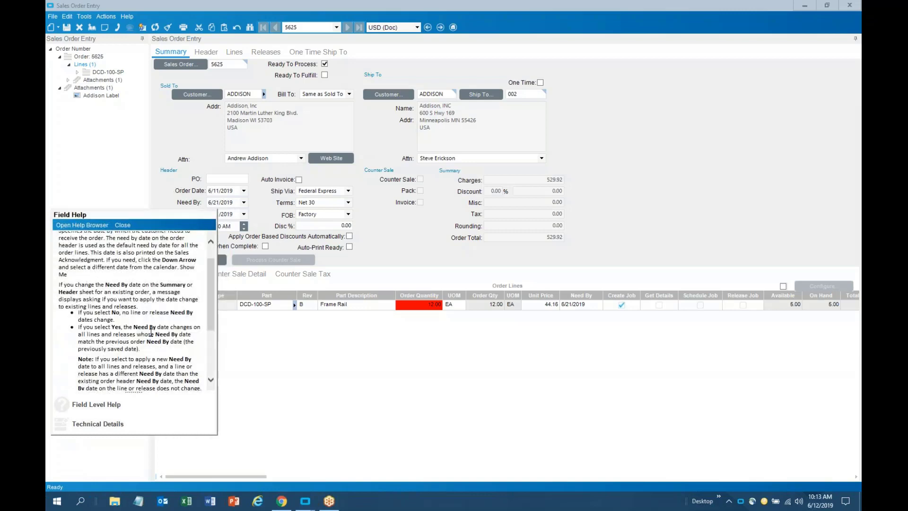
pyautogui.click(115, 424)
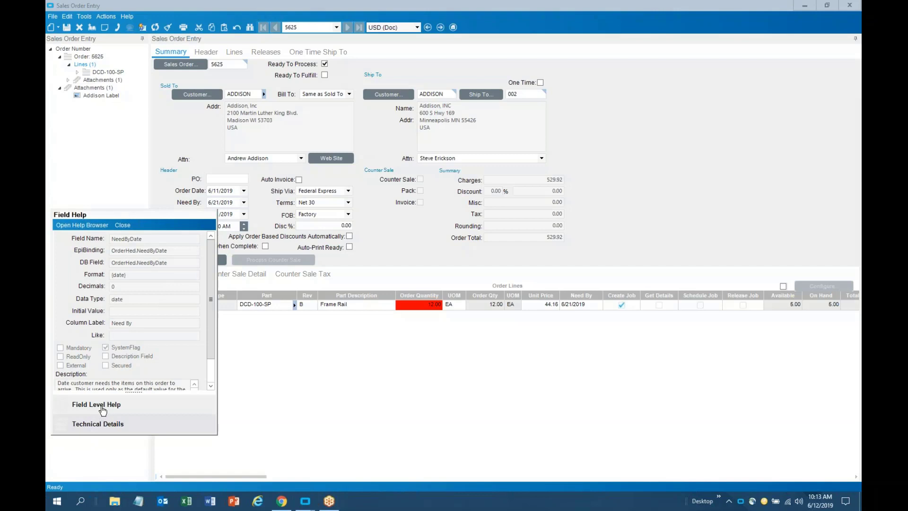
pyautogui.click(126, 227)
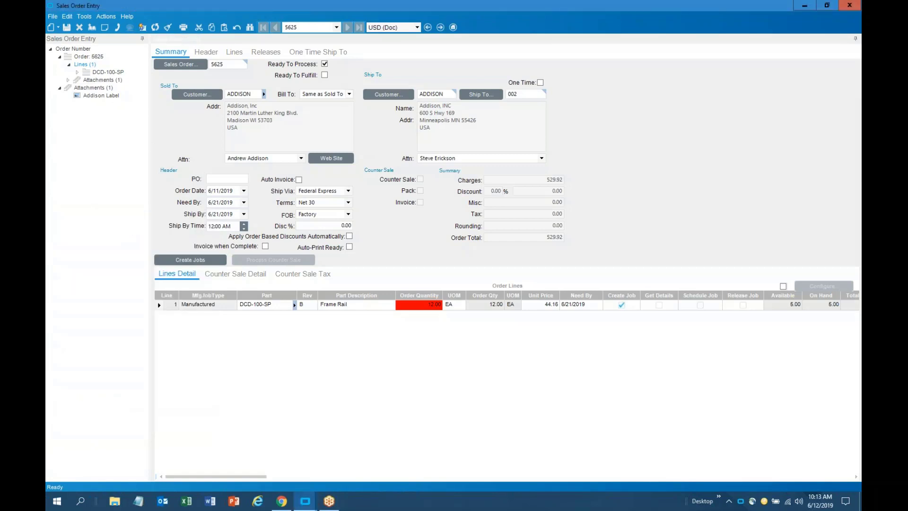
# Close Sales Order Entry and open the Enterprise Search page
pyautogui.click(849, 5)
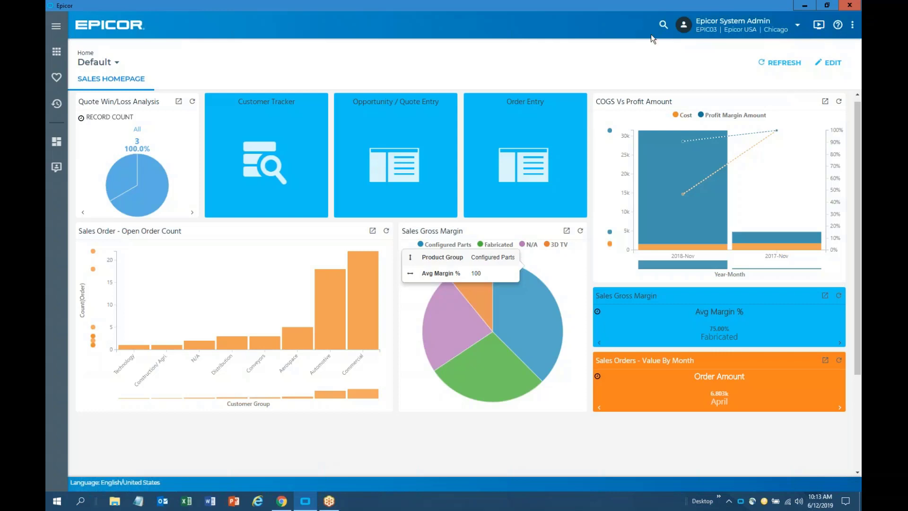
pyautogui.click(664, 27)
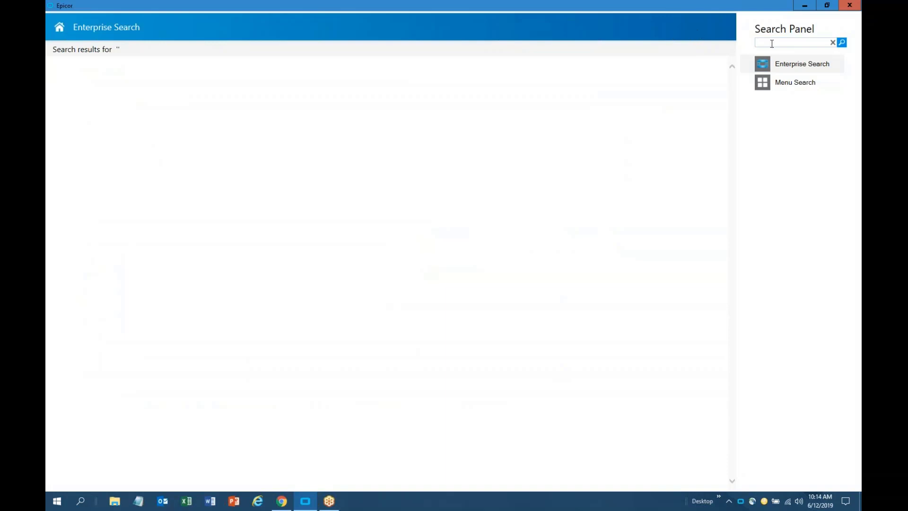
# Search for 'addison' and filter the results with the Orders tag
pyautogui.write('addison')
pyautogui.press('Return')
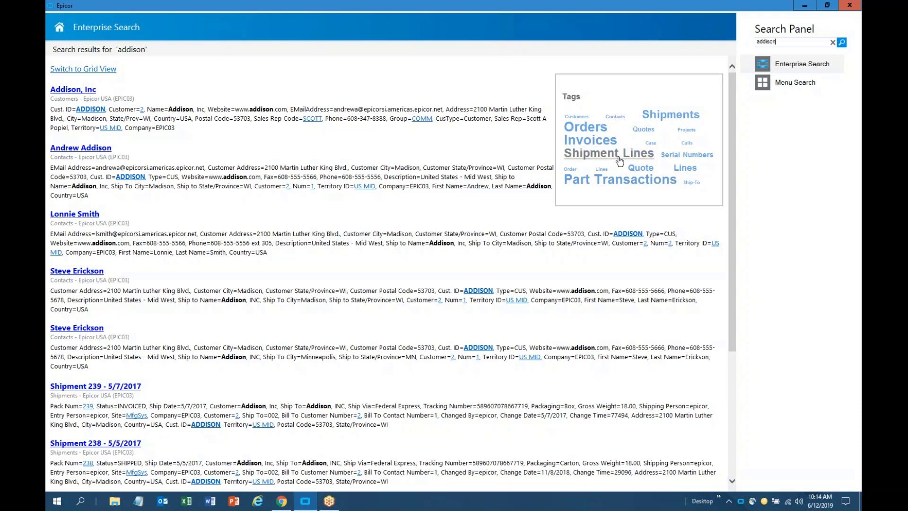
pyautogui.click(601, 135)
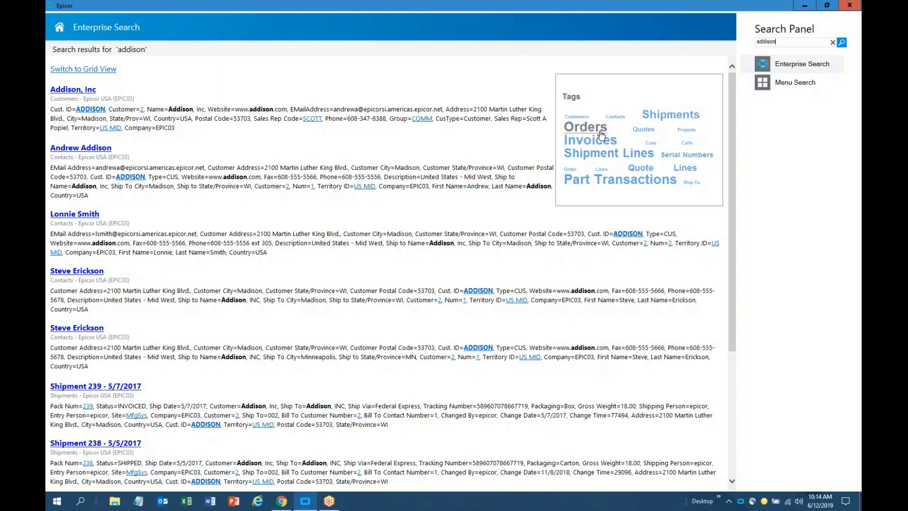
pyautogui.click(601, 135)
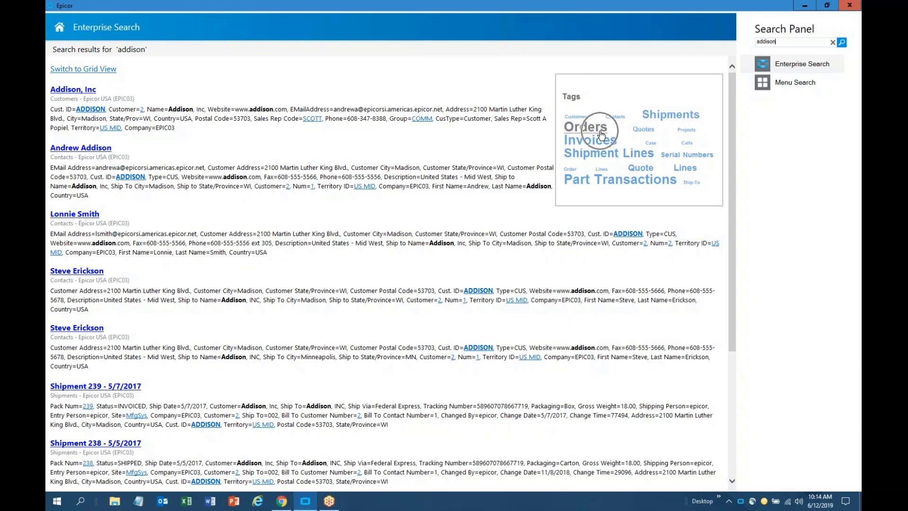
pyautogui.click(686, 118)
pyautogui.click(600, 146)
pyautogui.click(599, 130)
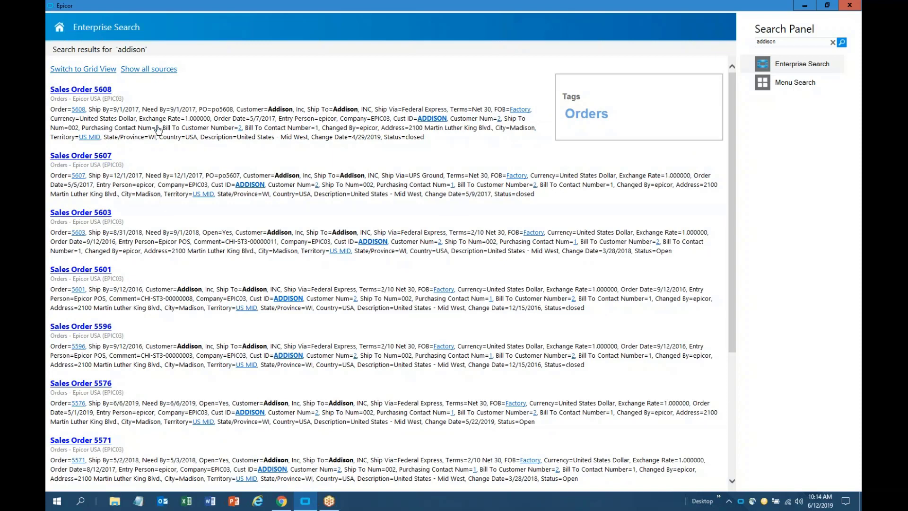
# Show the addison order results in grid view, then return to them from the homepage
pyautogui.click(107, 69)
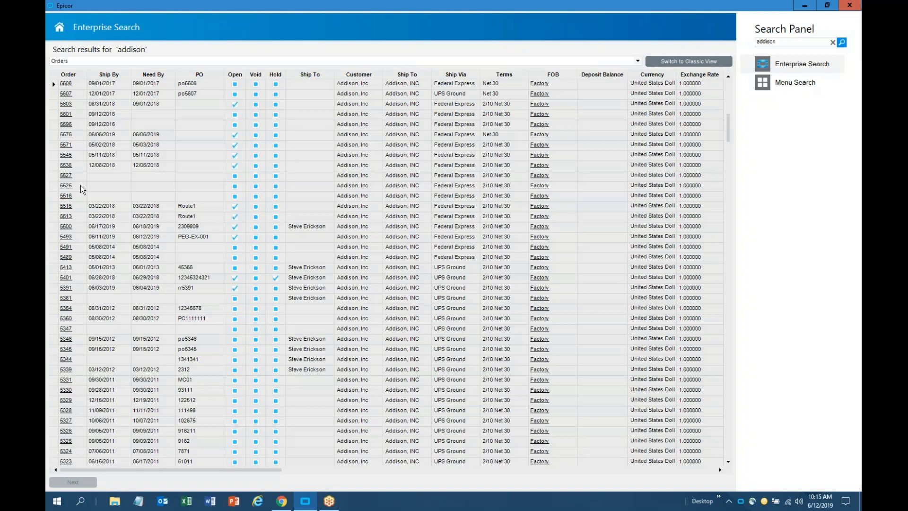
pyautogui.rightClick(157, 103)
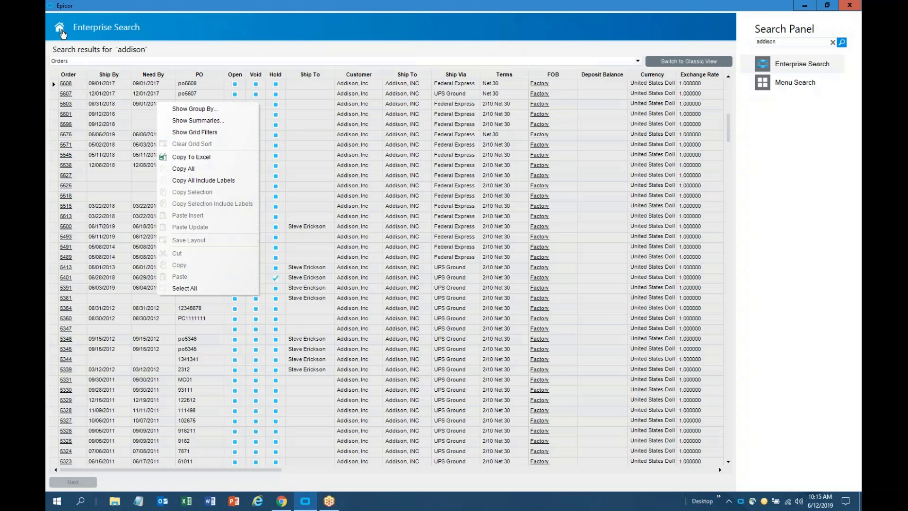
pyautogui.click(61, 29)
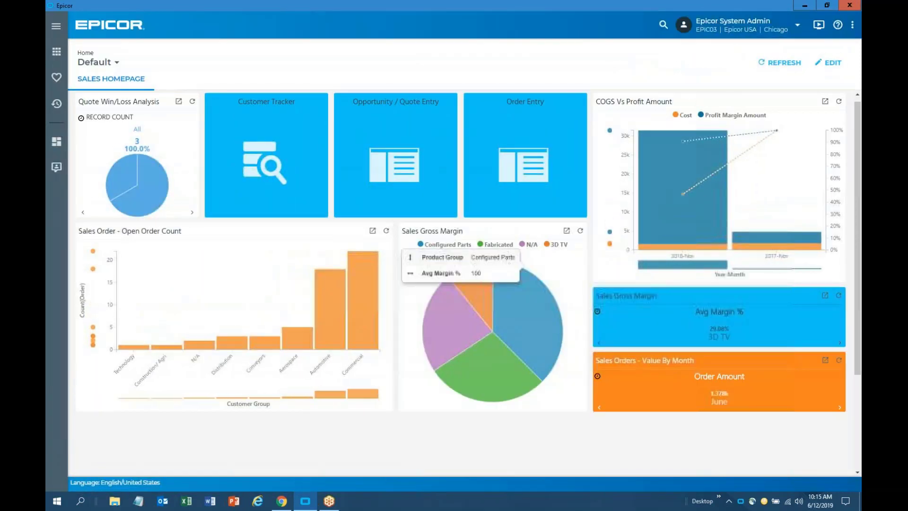
pyautogui.click(663, 24)
pyautogui.click(799, 64)
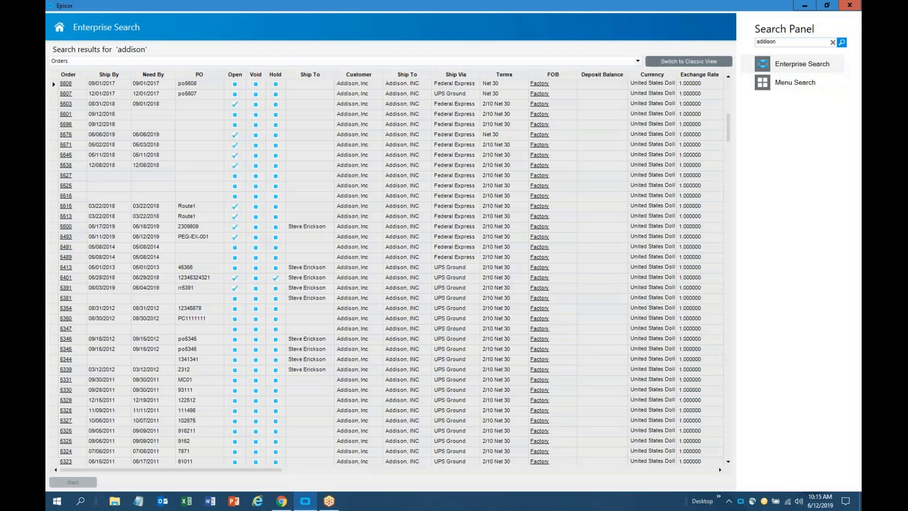
# Refine the search with PO 42471, switch to Classic View, and list Sales Order 5016's programs
pyautogui.write('42471')
pyautogui.press('Return')
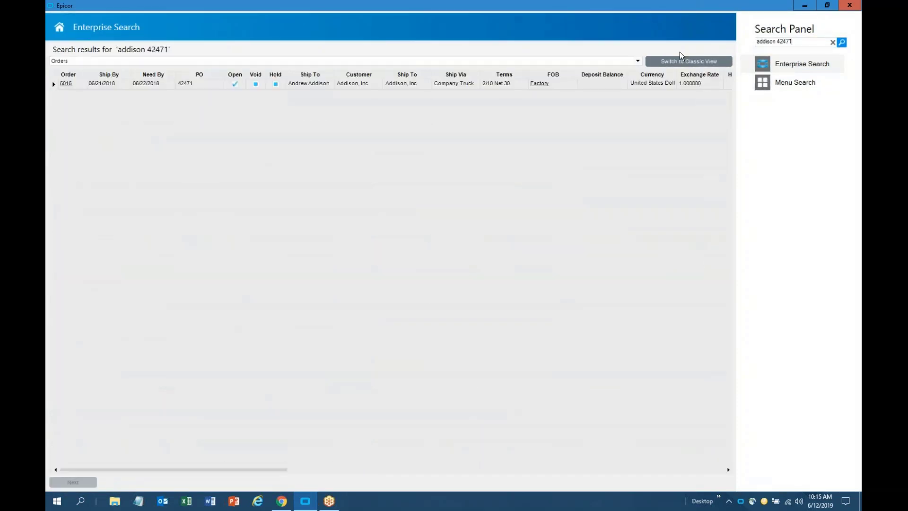
pyautogui.click(664, 64)
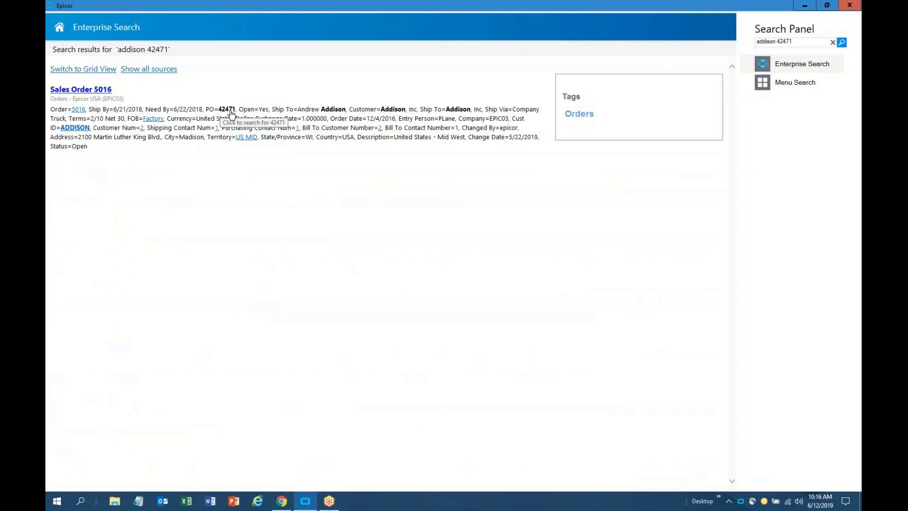
pyautogui.click(101, 93)
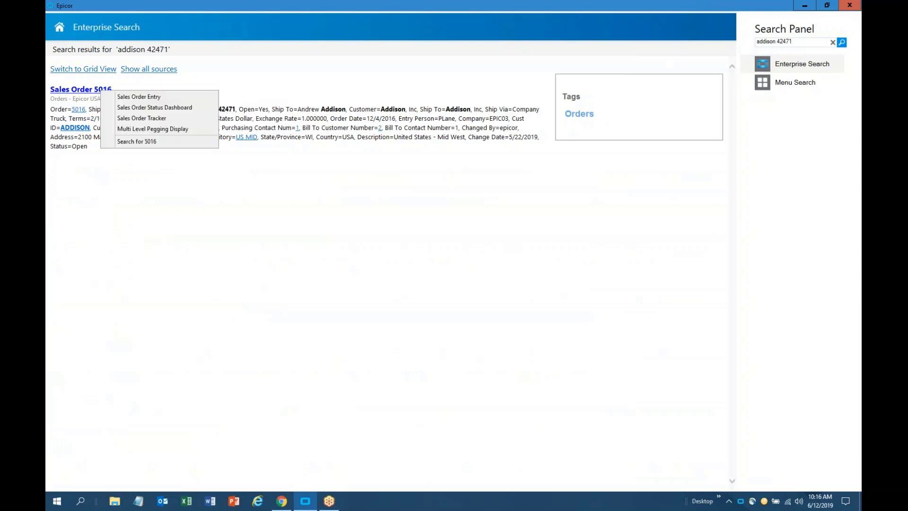
# Open order 5016 in a maximized Sales Order Tracker and retrieve its shipments, showing pack 117
pyautogui.click(132, 119)
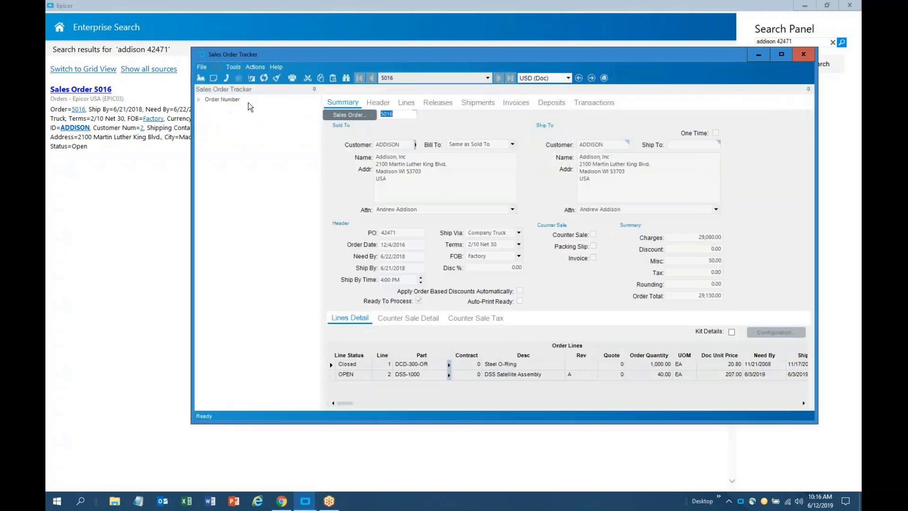
pyautogui.doubleClick(372, 55)
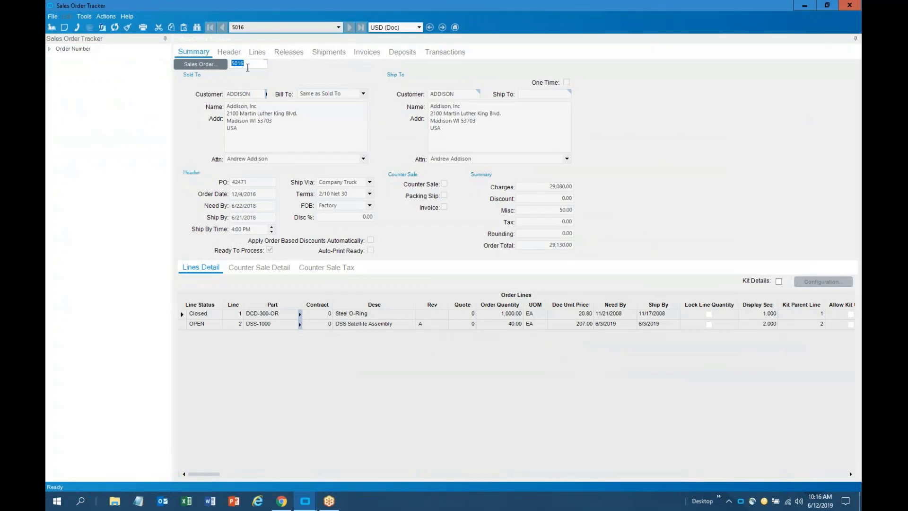
pyautogui.click(185, 315)
pyautogui.click(338, 59)
pyautogui.click(208, 67)
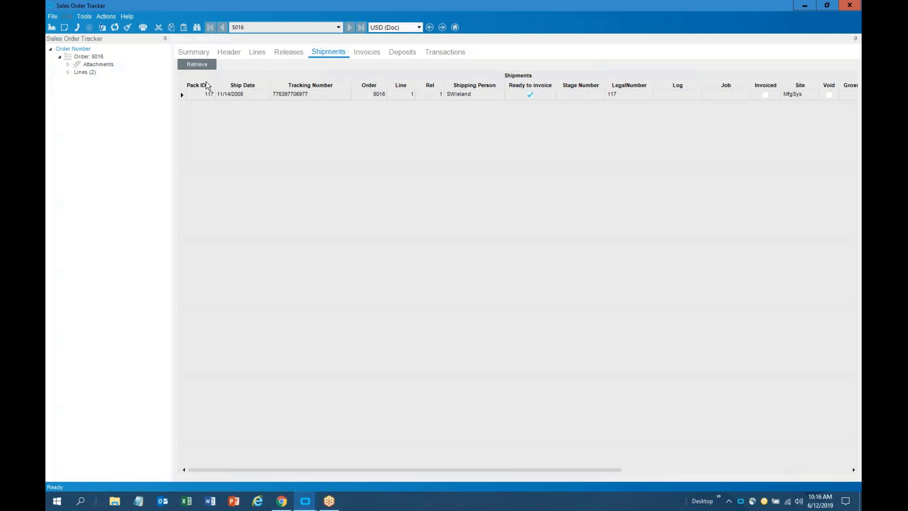
# Open pack 117 in the Customer Shipment Tracker and confirm FedEx tracking shows it delivered
pyautogui.rightClick(211, 97)
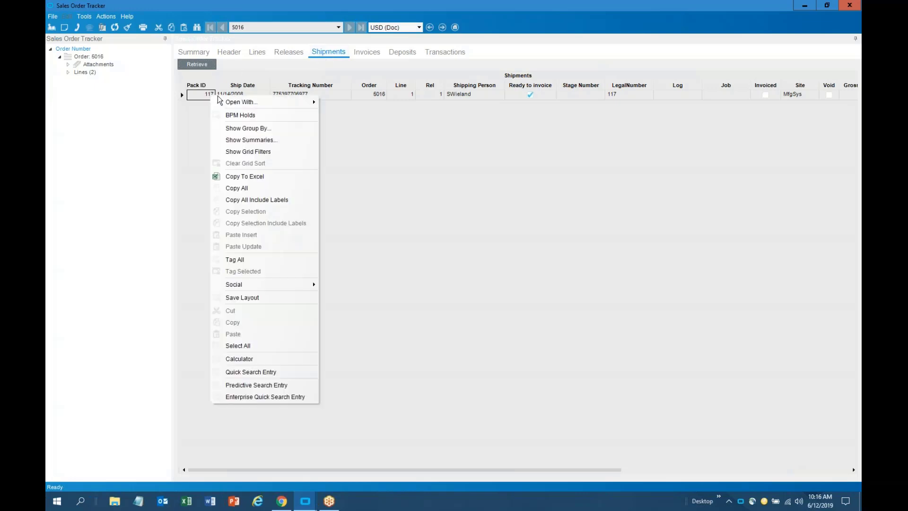
pyautogui.moveTo(256, 102)
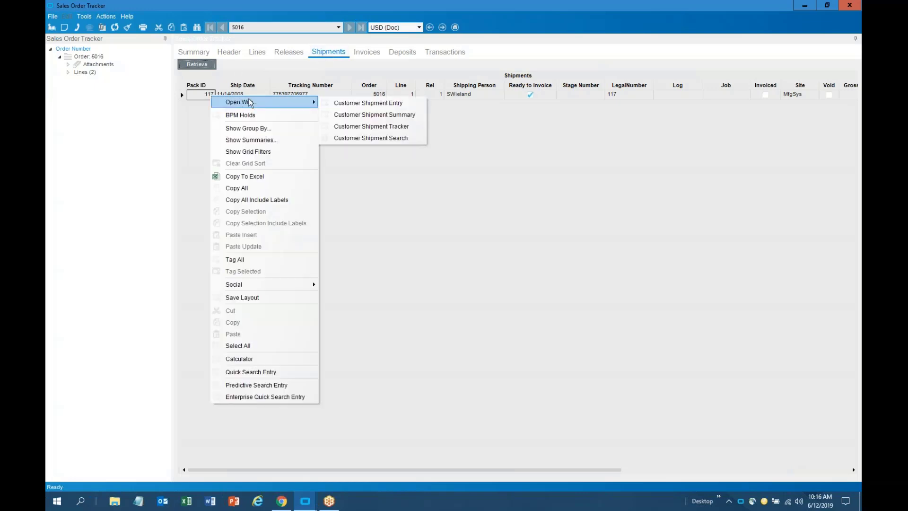
pyautogui.click(348, 128)
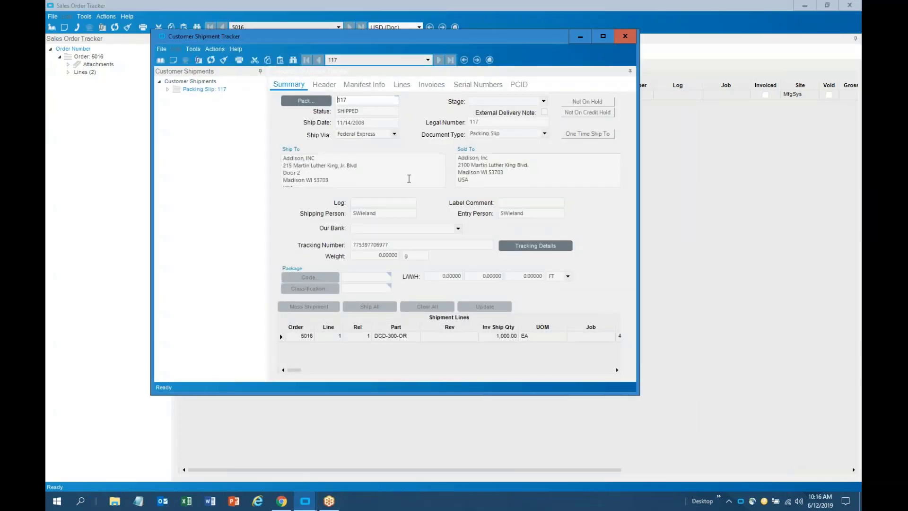
pyautogui.doubleClick(429, 38)
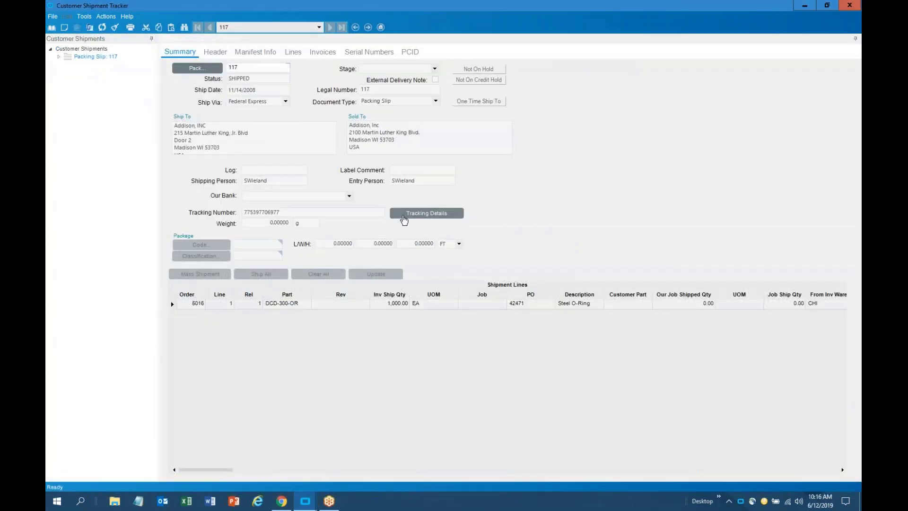
pyautogui.click(404, 218)
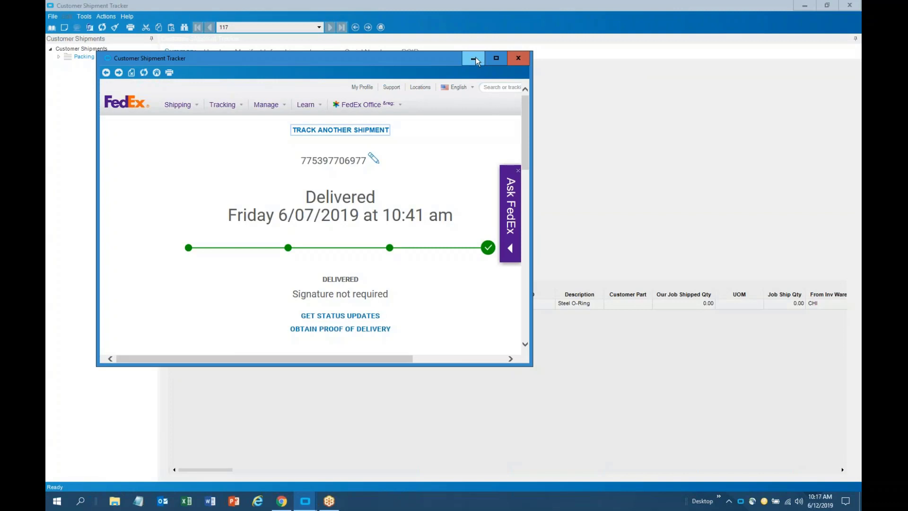
pyautogui.click(518, 63)
# Retrieve the shipment's invoice and open invoice 10025 in the AR Invoice Tracker
pyautogui.click(333, 53)
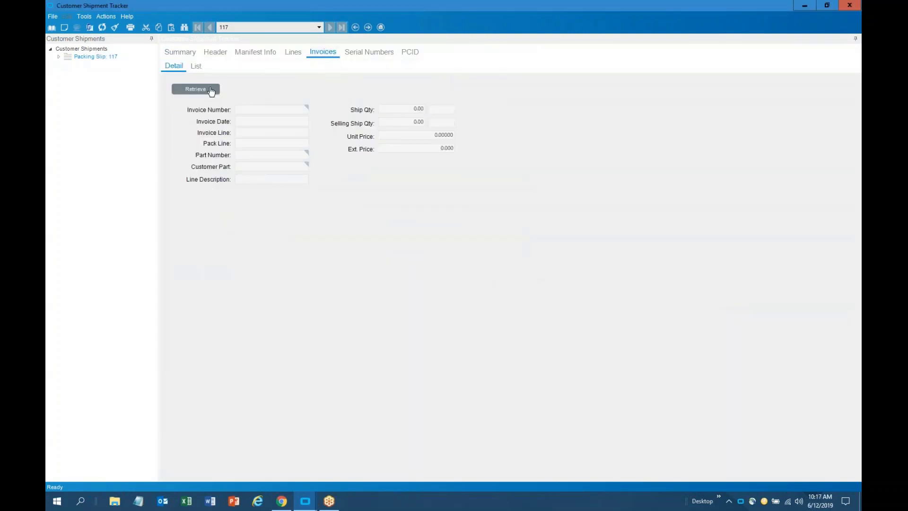
pyautogui.click(195, 89)
pyautogui.rightClick(254, 110)
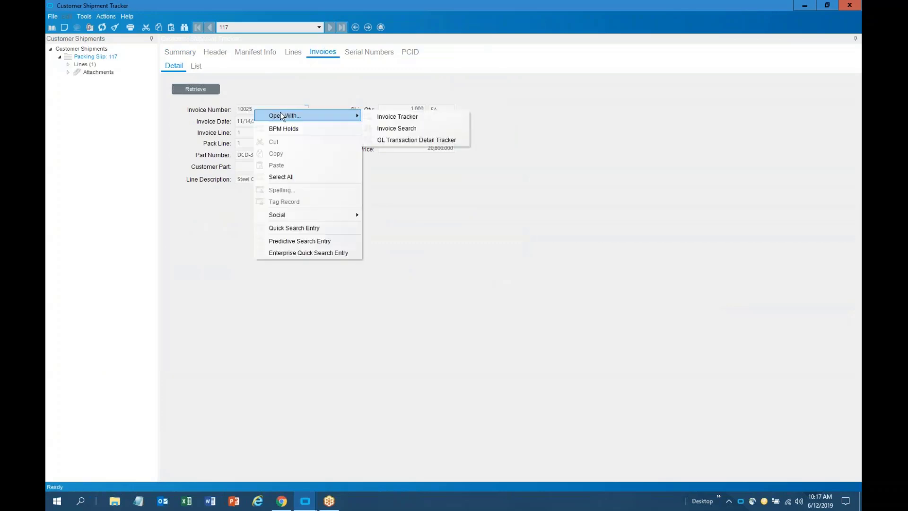
pyautogui.click(374, 115)
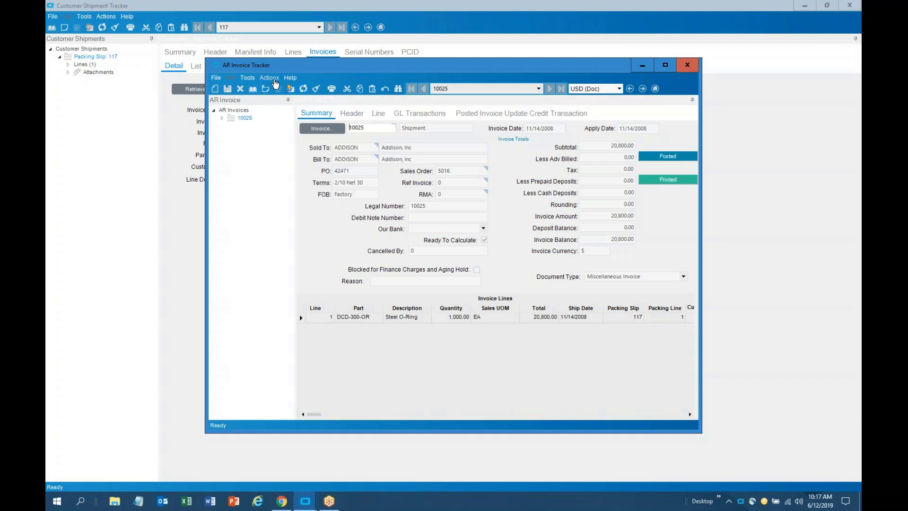
pyautogui.click(269, 77)
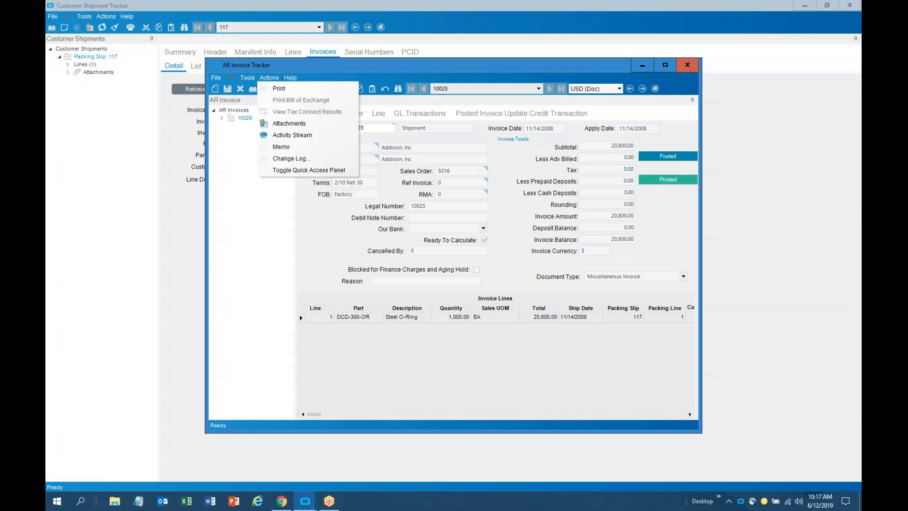
# Print-preview invoice 10025 using the Routed SSRS report style, declining the routing actions
pyautogui.click(279, 89)
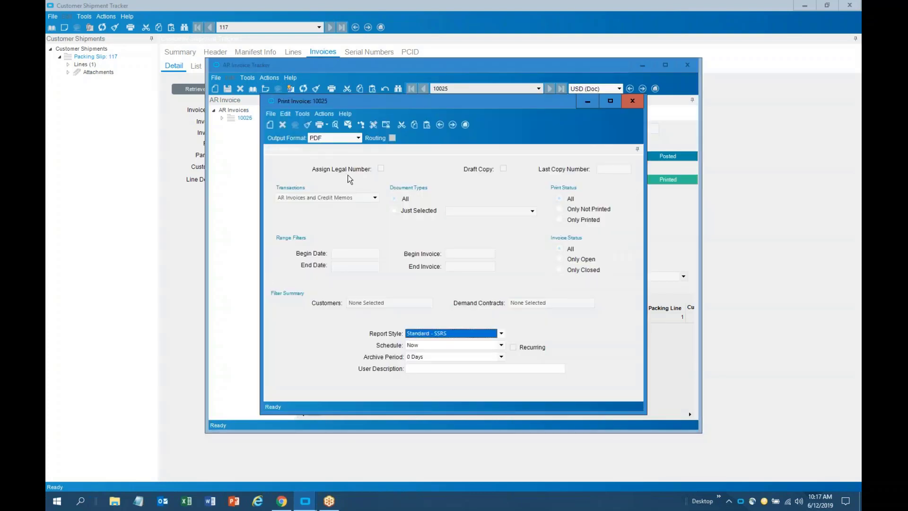
pyautogui.click(501, 333)
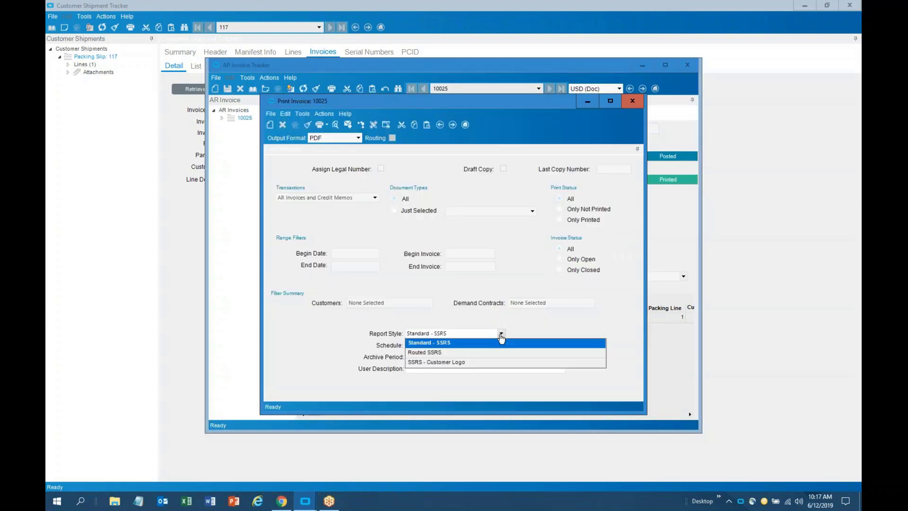
pyautogui.click(449, 354)
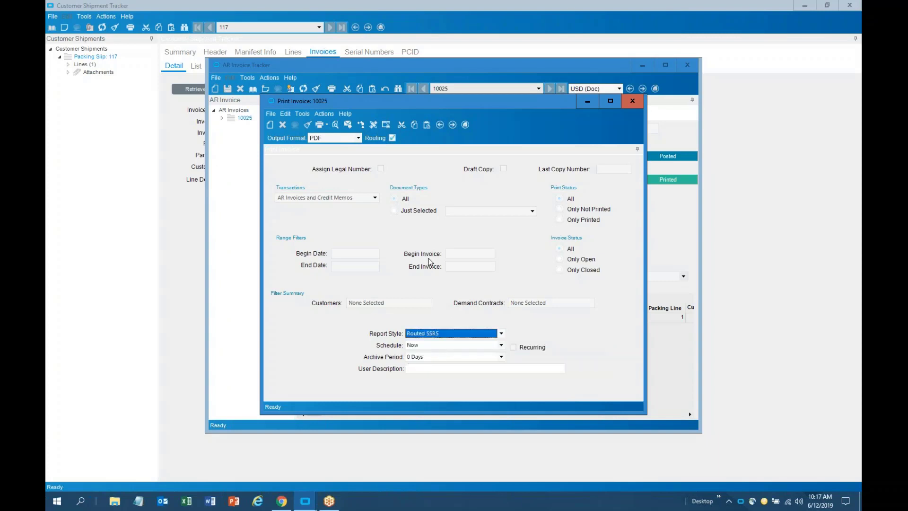
pyautogui.click(336, 125)
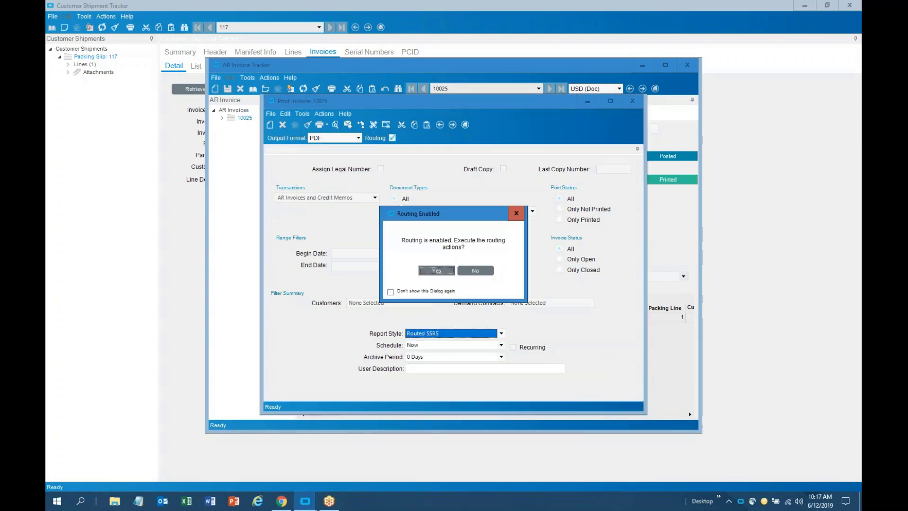
pyautogui.click(459, 272)
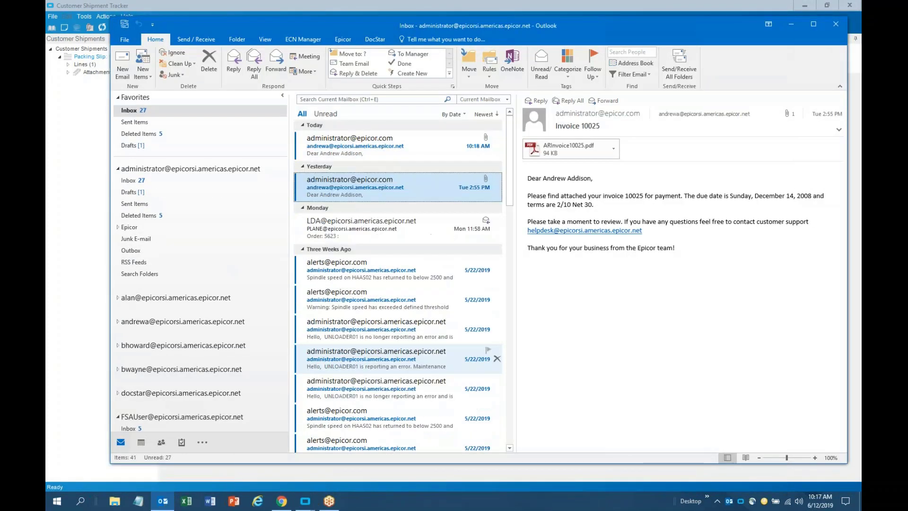
# Open the invoice 10025 email, preview ARInvoice10025.pdf, then go back to the message body
pyautogui.click(409, 146)
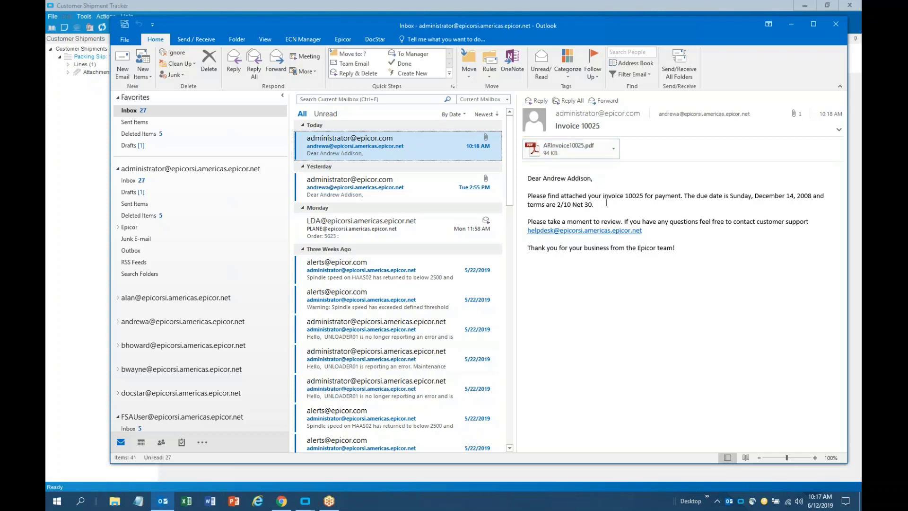
pyautogui.click(569, 149)
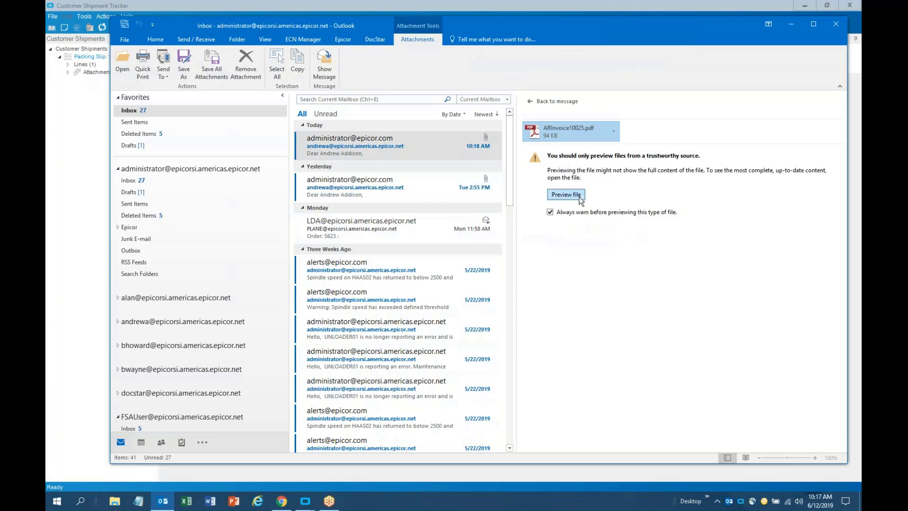
pyautogui.click(578, 196)
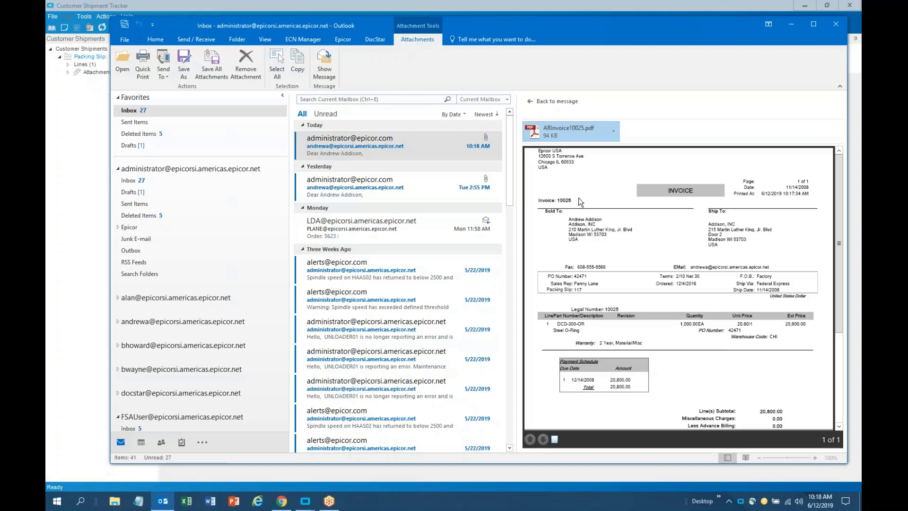
pyautogui.click(458, 148)
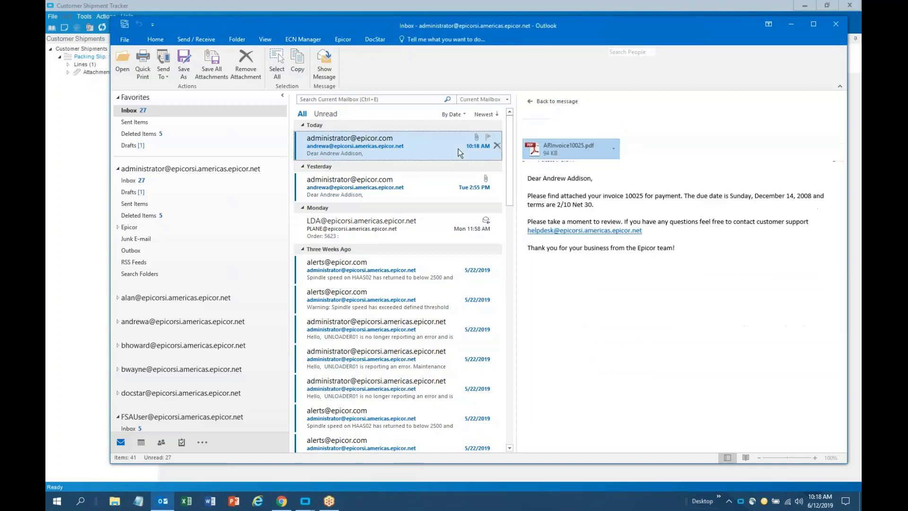
# Close Outlook, Print Invoice, AR Invoice Tracker, Customer Shipment Tracker and Sales Order Tracker
pyautogui.click(835, 25)
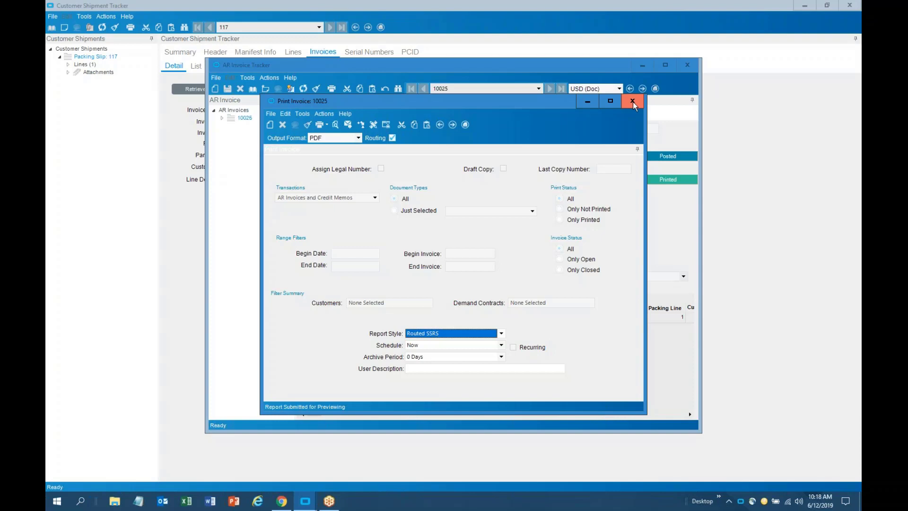
pyautogui.click(632, 100)
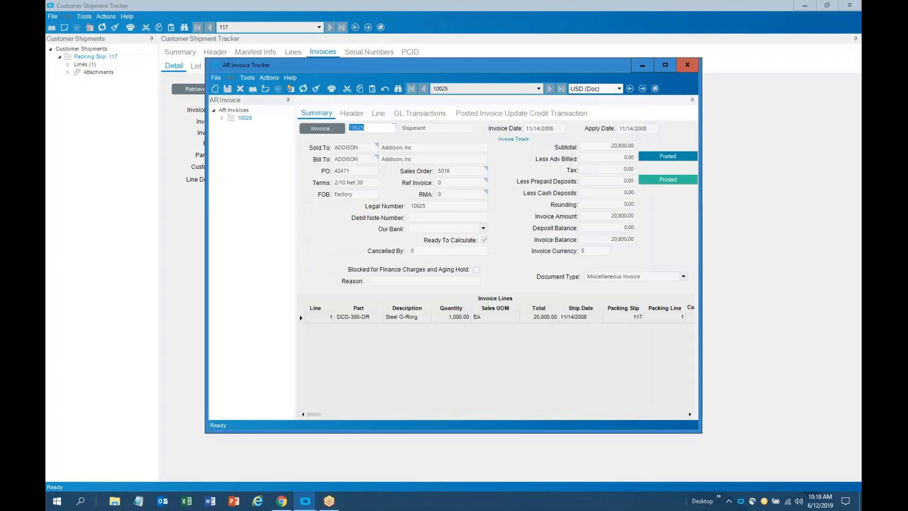
pyautogui.click(693, 66)
pyautogui.click(850, 5)
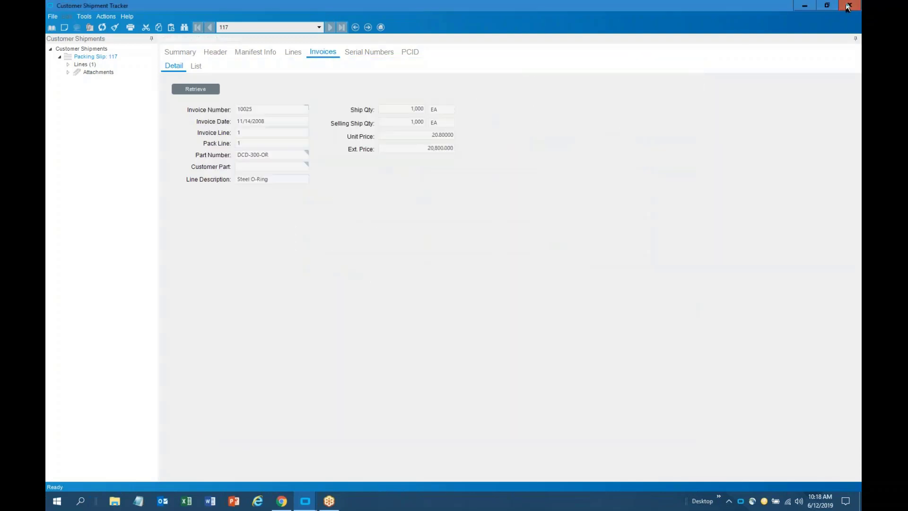
pyautogui.click(183, 54)
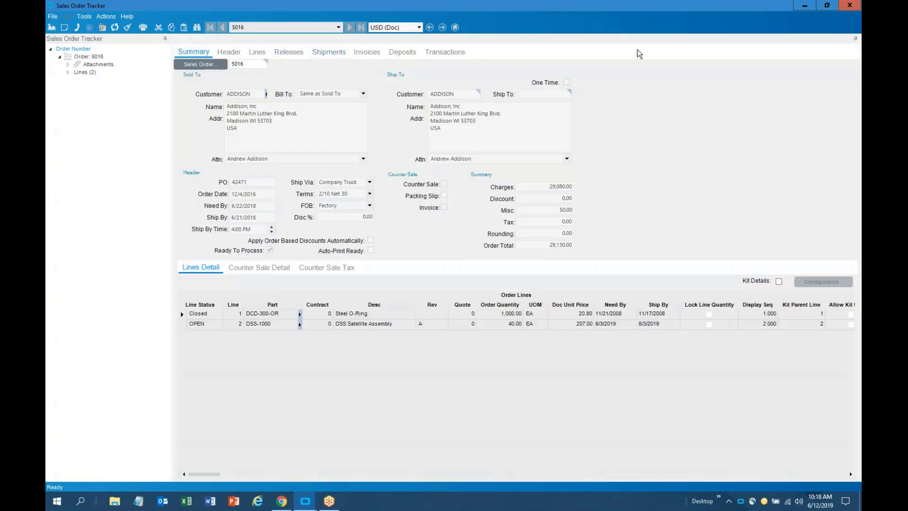
pyautogui.click(850, 6)
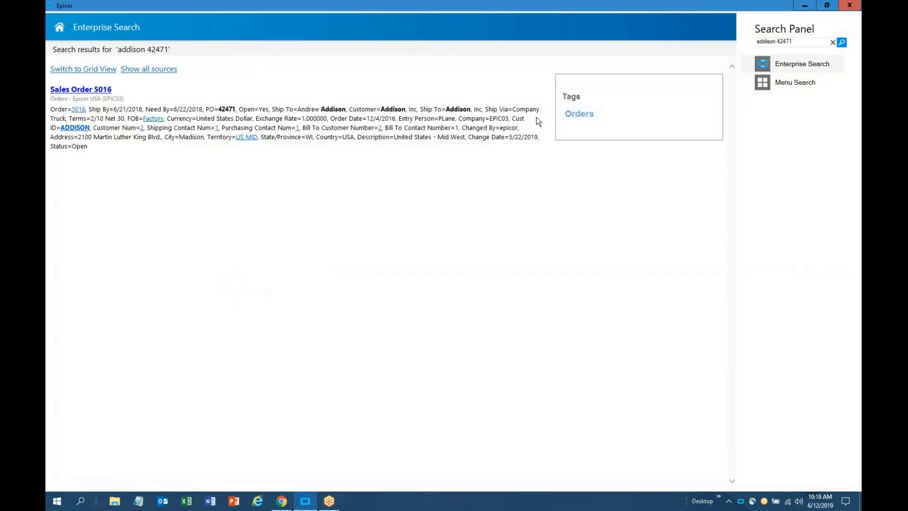
# Launch the Customer Tracker for Addison, Inc from the ADDISON link's context menu
pyautogui.click(85, 131)
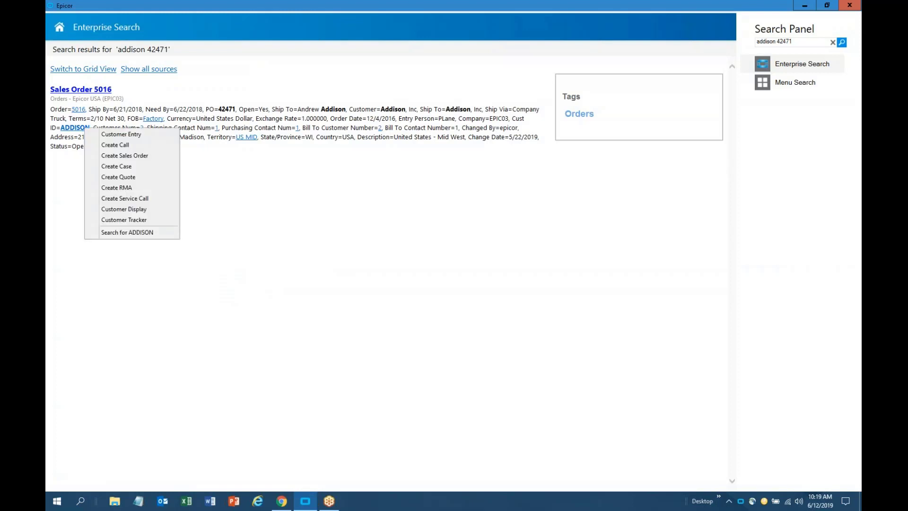
pyautogui.click(112, 220)
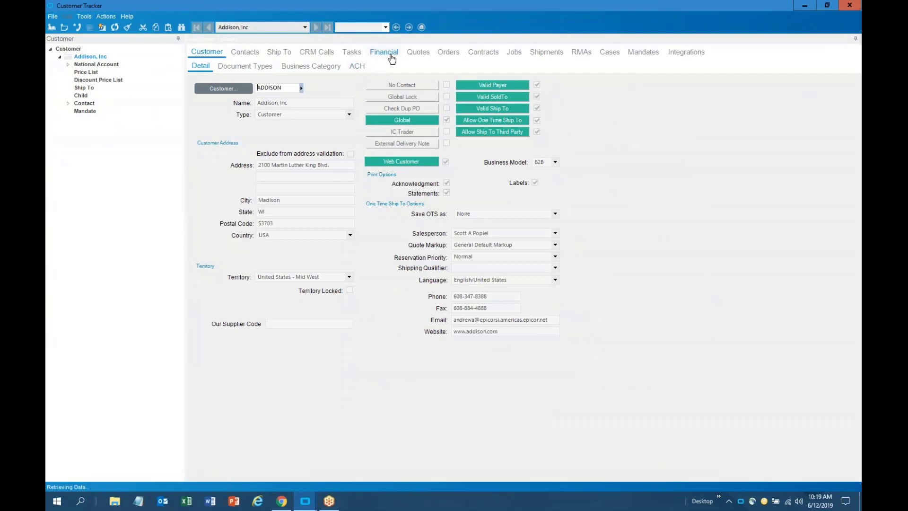
# Review all of Addison's invoices, its payment records and invoice aging on the Financial tab
pyautogui.click(391, 56)
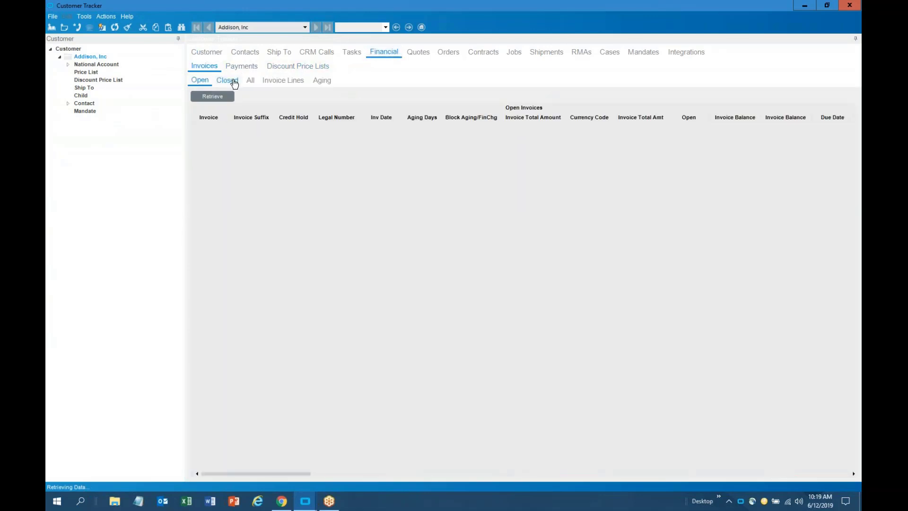
pyautogui.click(250, 80)
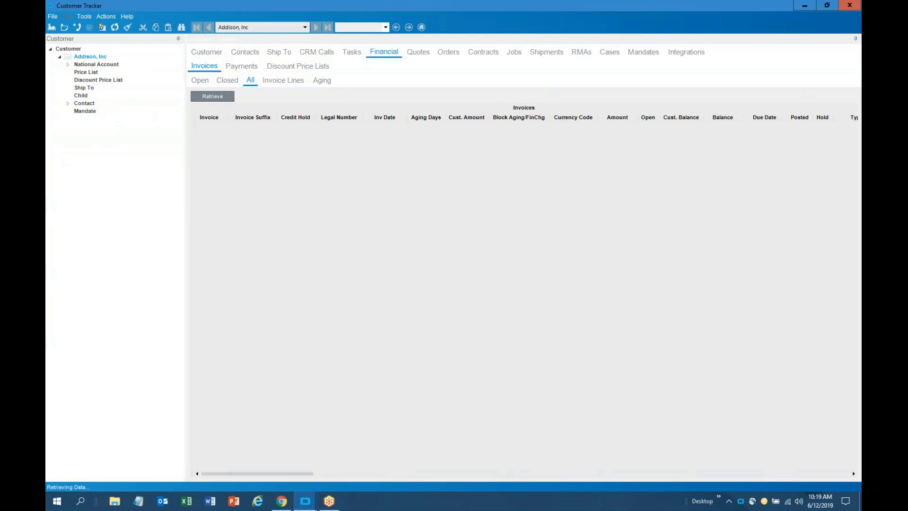
pyautogui.click(242, 67)
pyautogui.click(232, 81)
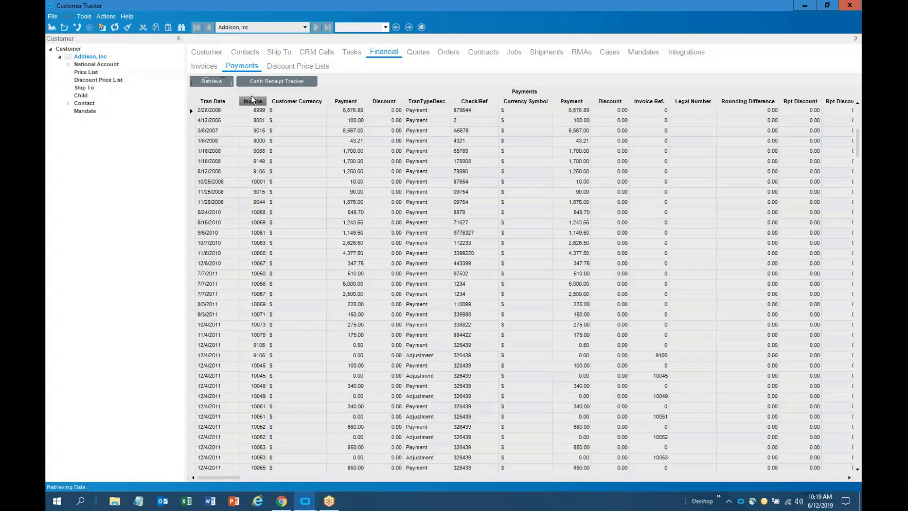
pyautogui.click(203, 66)
pyautogui.click(321, 80)
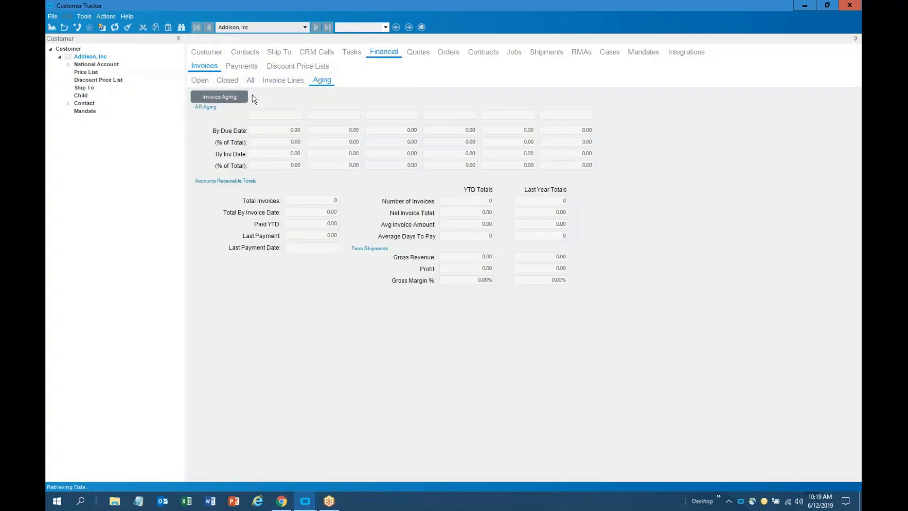
pyautogui.click(237, 96)
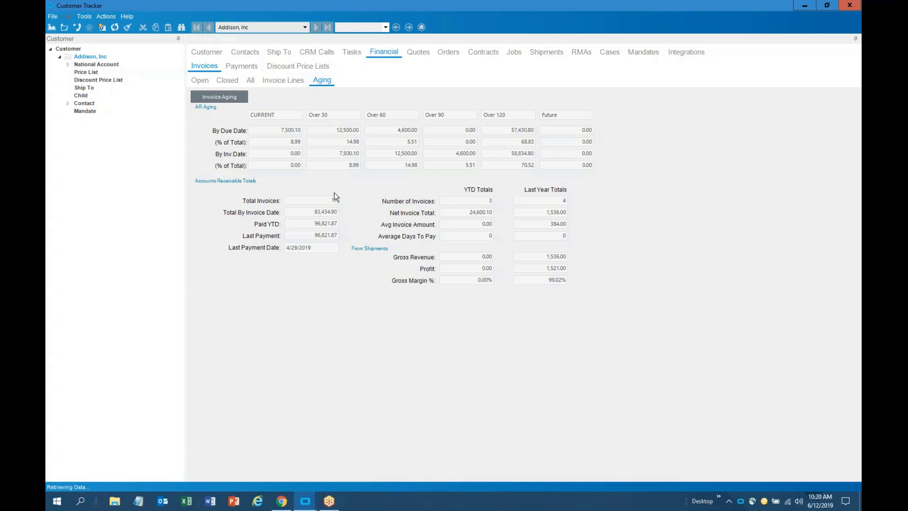
pyautogui.click(418, 53)
# List all of Addison's quotes and all of its orders, including closed ones
pyautogui.click(223, 65)
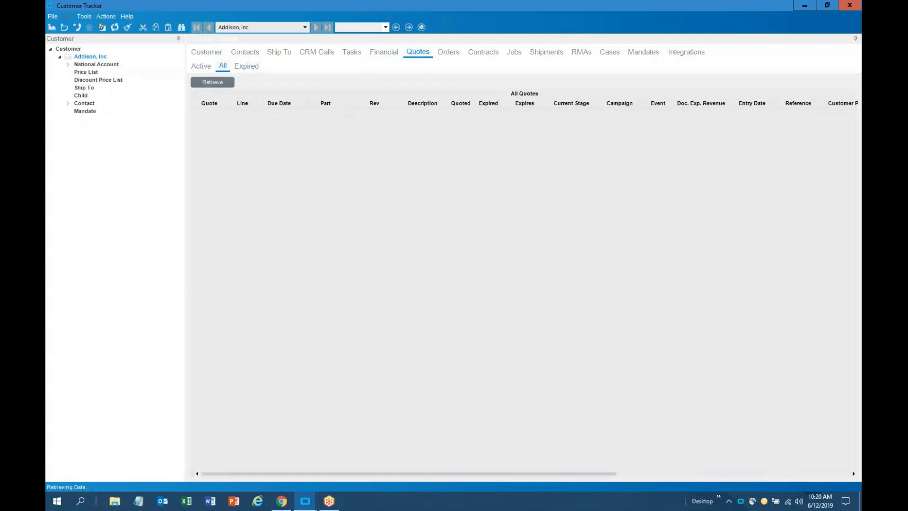
pyautogui.click(214, 82)
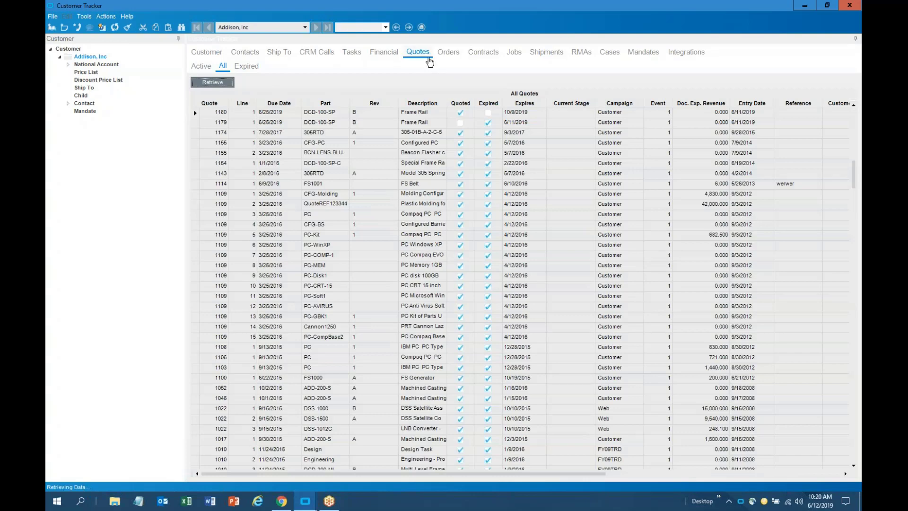
pyautogui.click(448, 53)
pyautogui.click(251, 69)
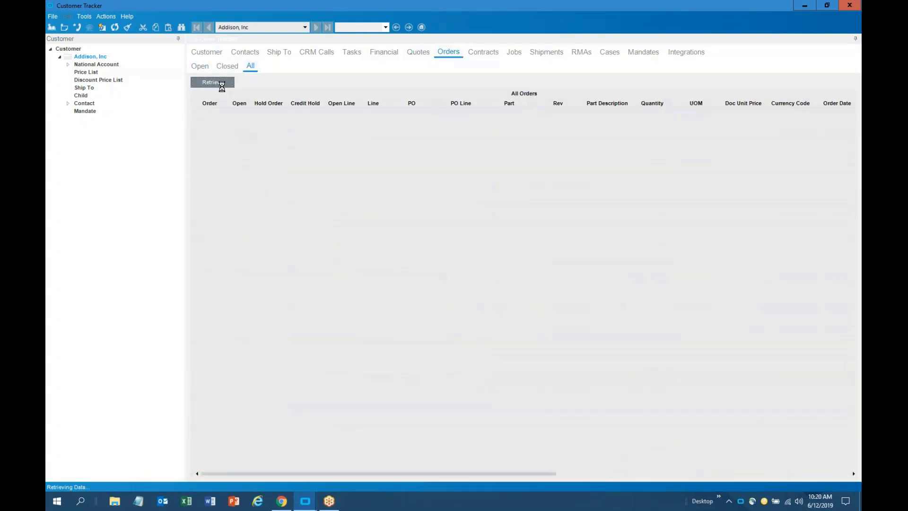
pyautogui.click(222, 85)
# Load Addison's shipments and show all of its jobs
pyautogui.click(547, 53)
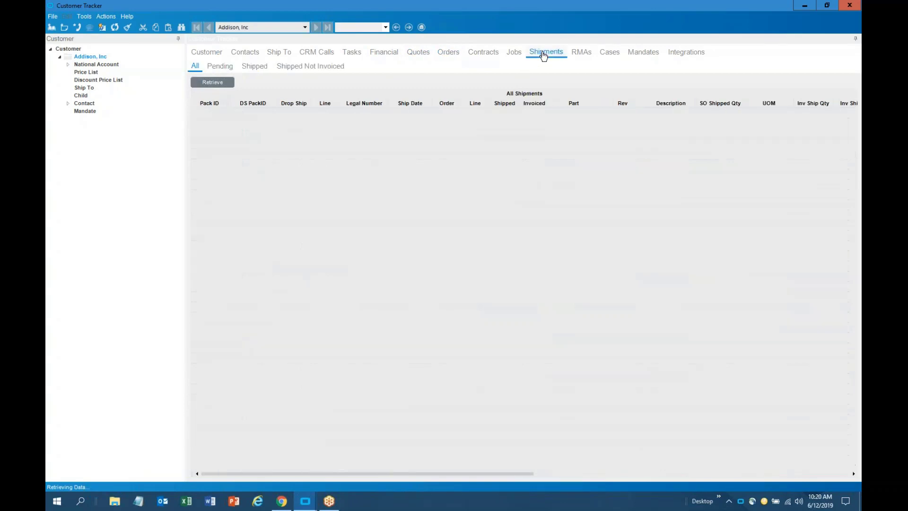
pyautogui.click(227, 84)
pyautogui.click(515, 53)
pyautogui.click(250, 65)
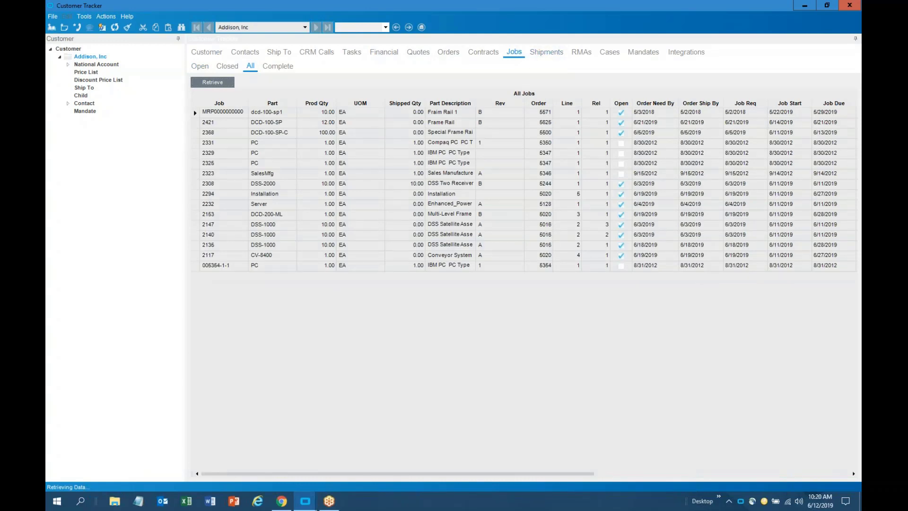
# Return to the quotes grid, check its row actions, and close the Customer Tracker
pyautogui.click(427, 55)
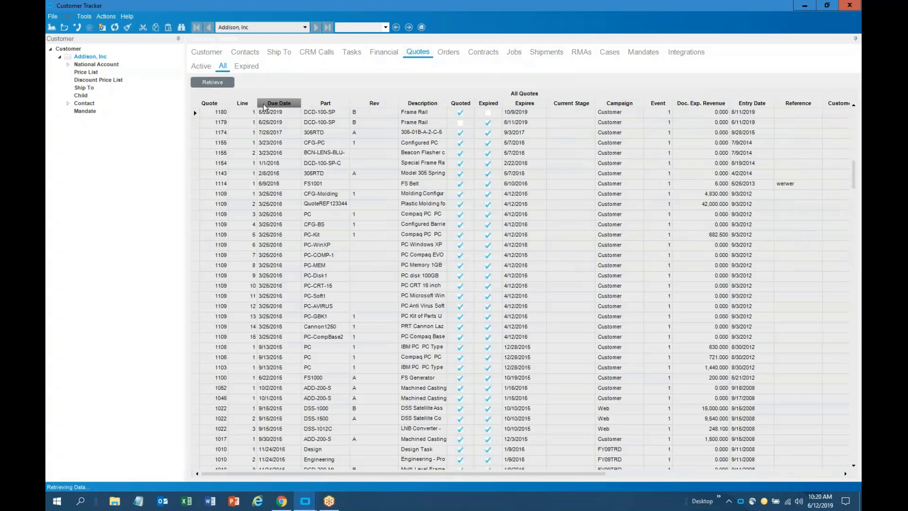
pyautogui.rightClick(330, 132)
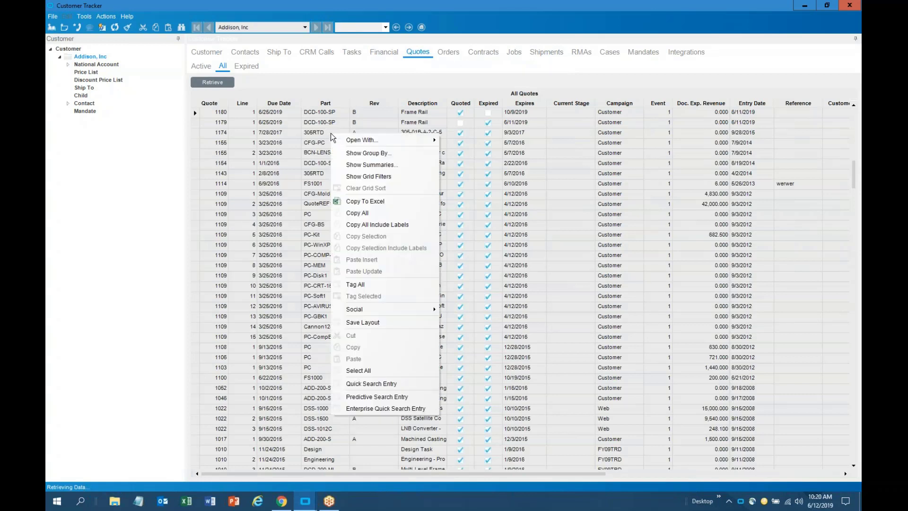
pyautogui.moveTo(350, 139)
pyautogui.click(855, 9)
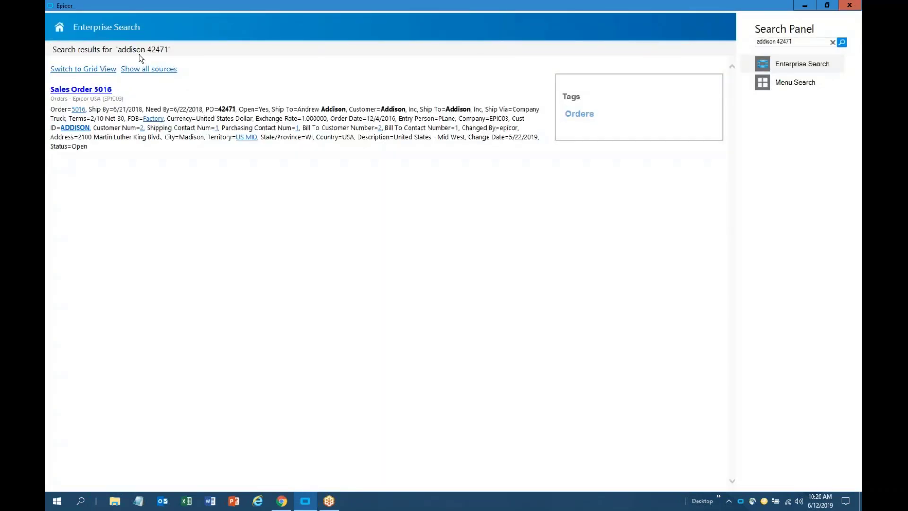
# From the Sales homepage, launch the Billings, Bookings, Backlog dashboard via the Favorites panel
pyautogui.click(60, 30)
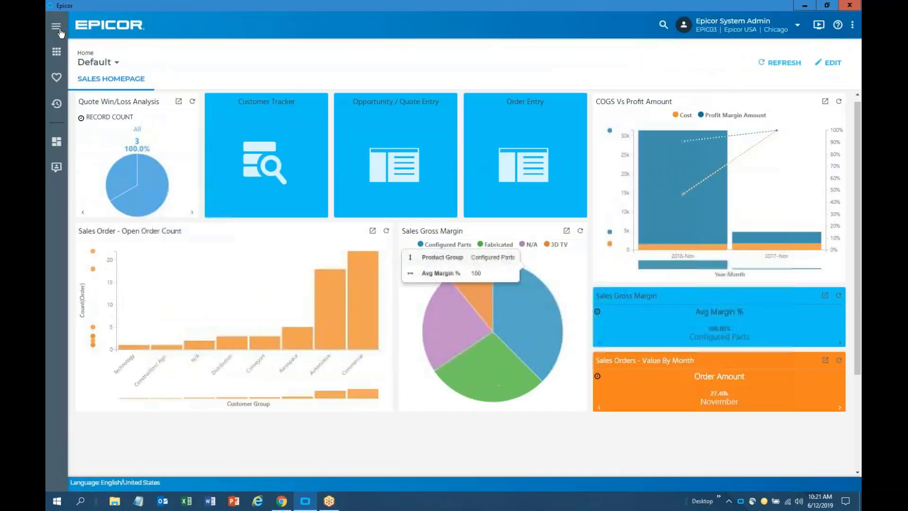
pyautogui.click(60, 80)
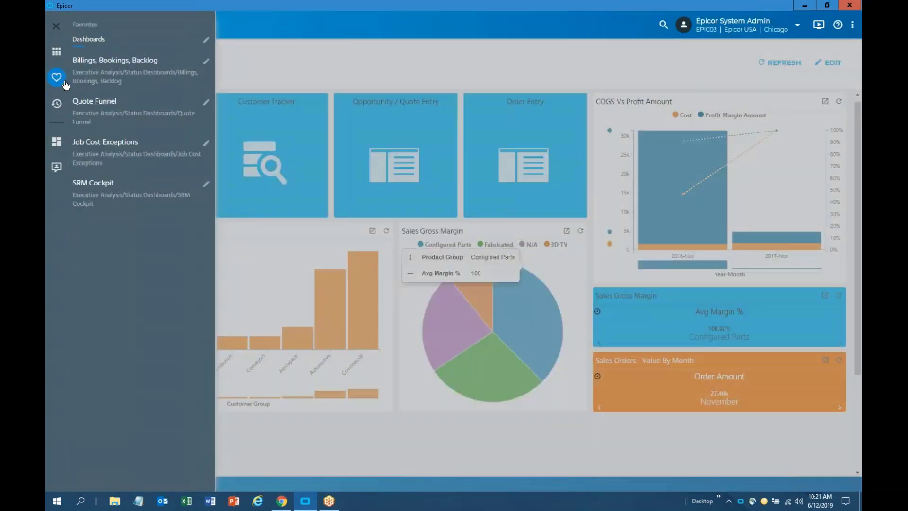
pyautogui.click(127, 66)
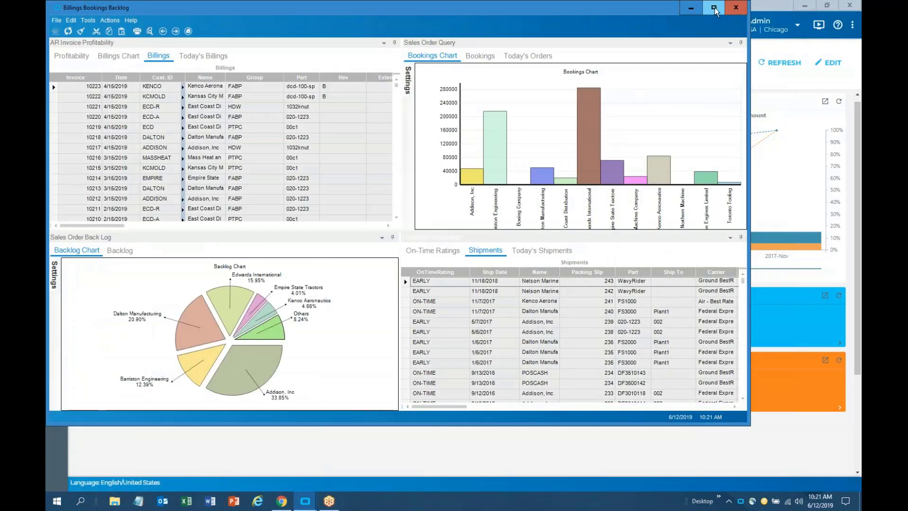
# Maximize the Billings, Bookings, Backlog dashboard and show the sales order backlog as a grid
pyautogui.click(714, 8)
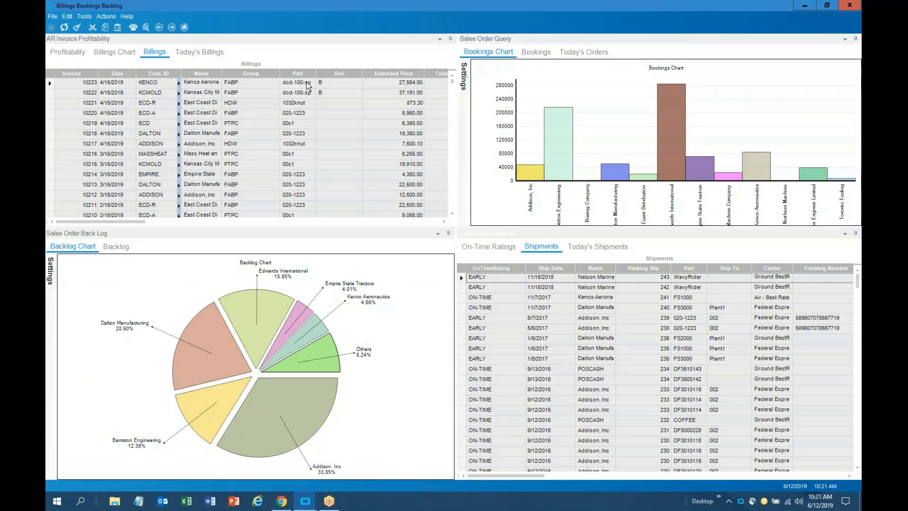
pyautogui.click(86, 40)
pyautogui.press('ctrl')
pyautogui.press('ctrl')
pyautogui.click(116, 246)
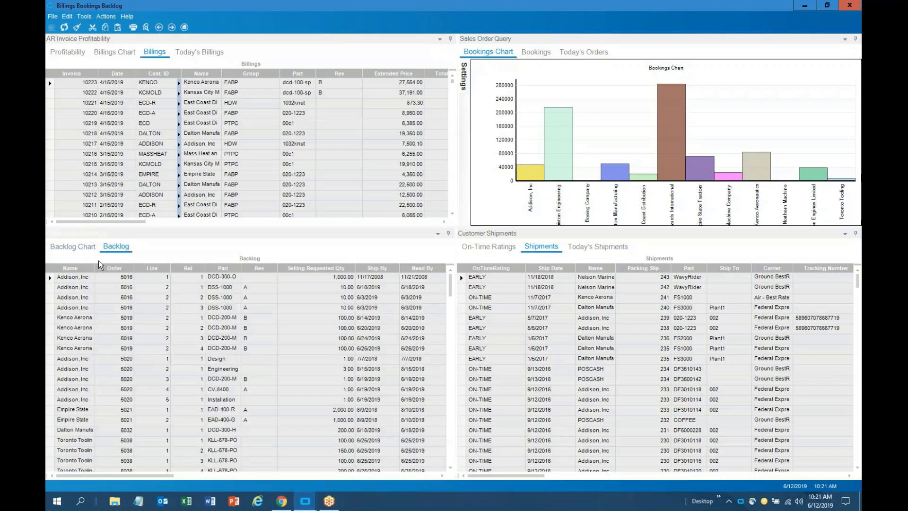
pyautogui.press('ctrl')
pyautogui.press('ctrl')
pyautogui.press('ctrl')
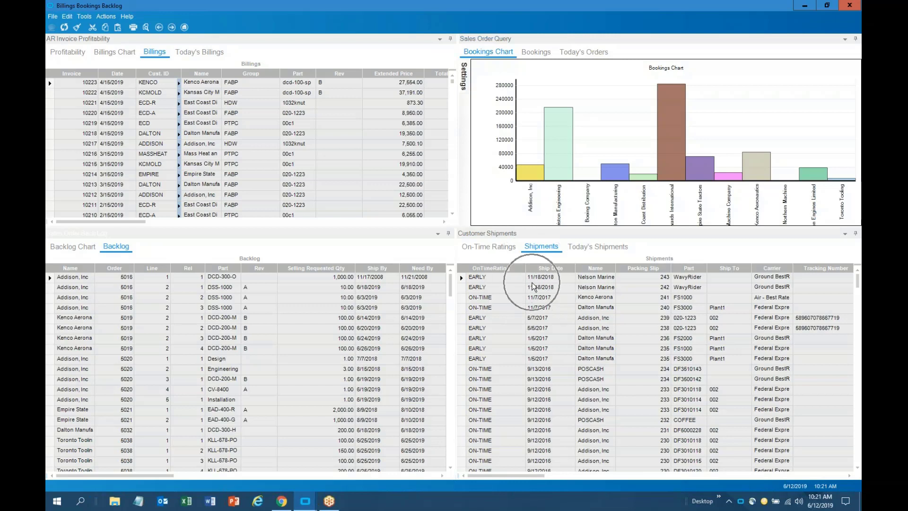
pyautogui.press('ctrl')
# Copy all Billings grid rows, select row 10215, and close the dashboard
pyautogui.rightClick(133, 133)
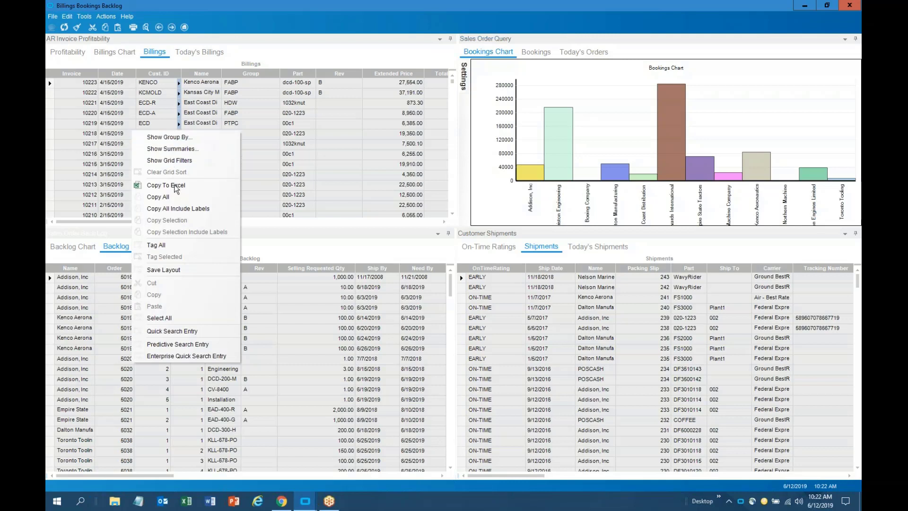
pyautogui.click(339, 161)
pyautogui.click(341, 163)
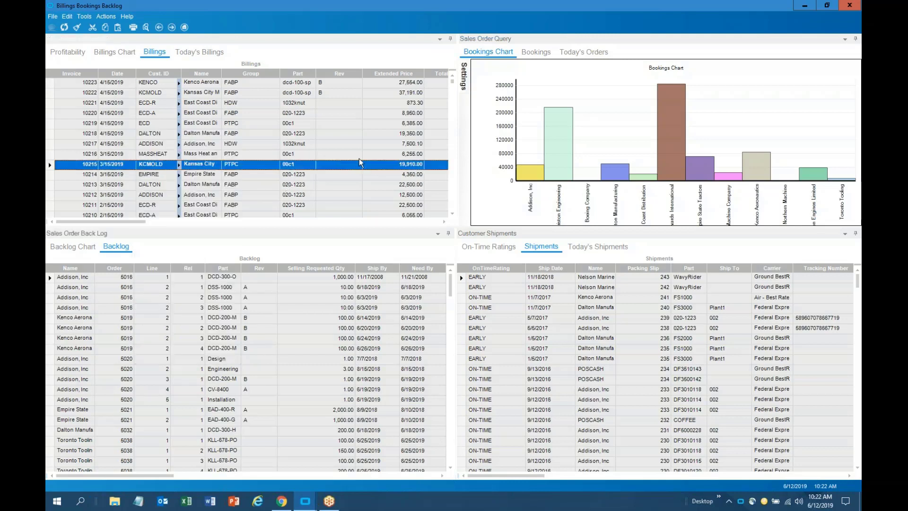
pyautogui.click(850, 5)
# Open the Quote Funnel dashboard from Favorites and maximize it
pyautogui.click(59, 78)
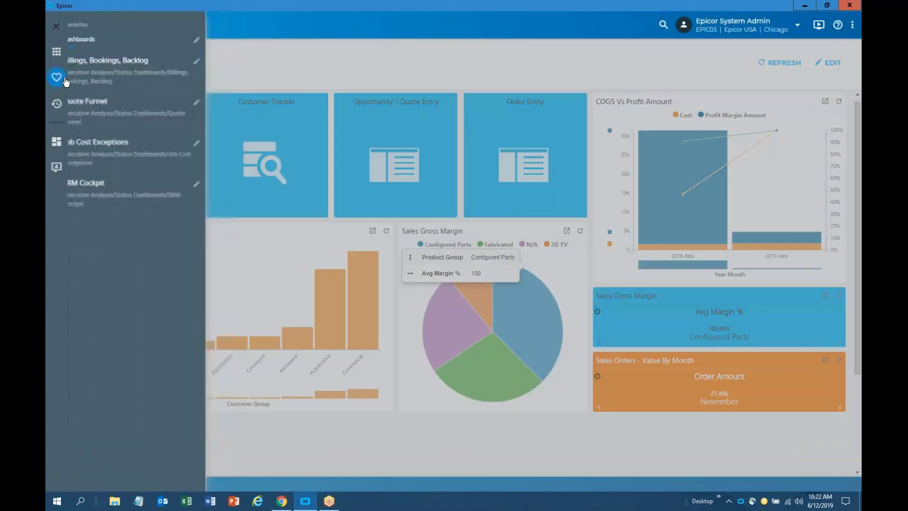
pyautogui.click(110, 115)
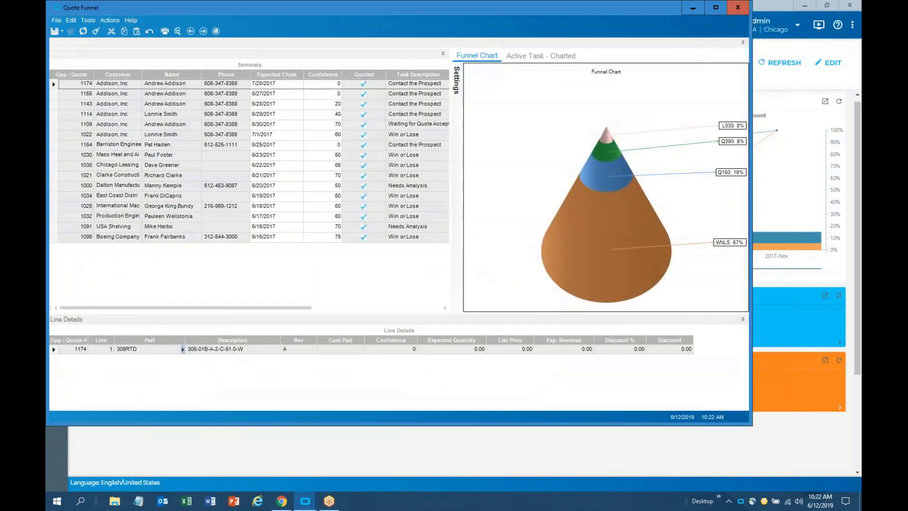
pyautogui.click(715, 9)
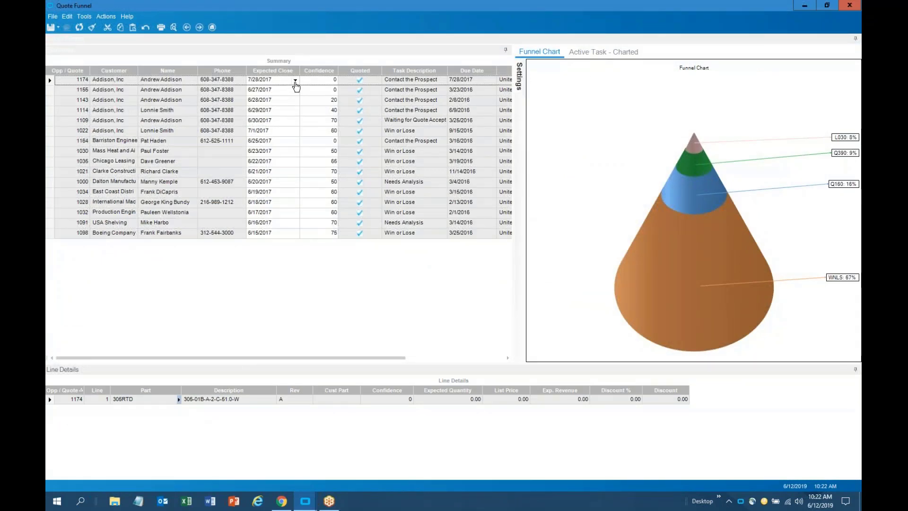
# Set expected close dates: 1174 to 7/13/2017, 1155 and 1143 to 6/21/2017, 1114 and 1109 to 6/14/2017
pyautogui.click(295, 81)
pyautogui.click(263, 128)
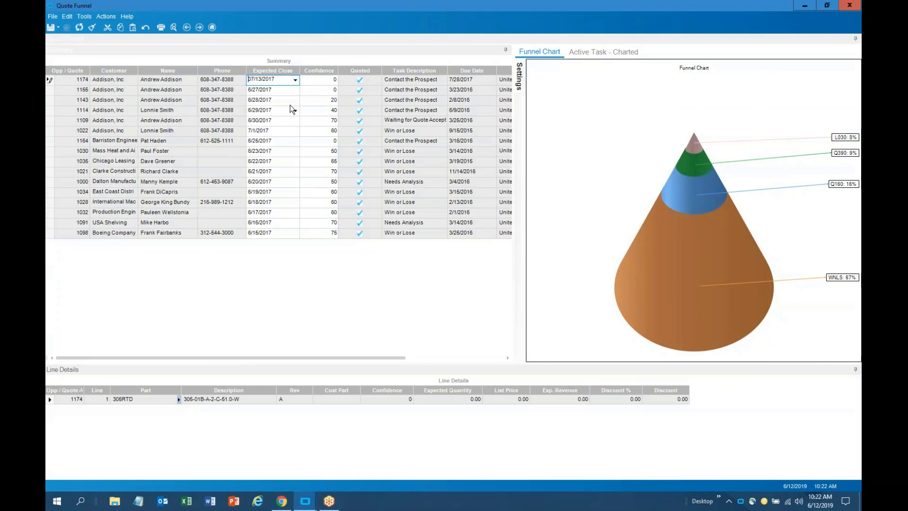
pyautogui.click(289, 89)
pyautogui.click(295, 90)
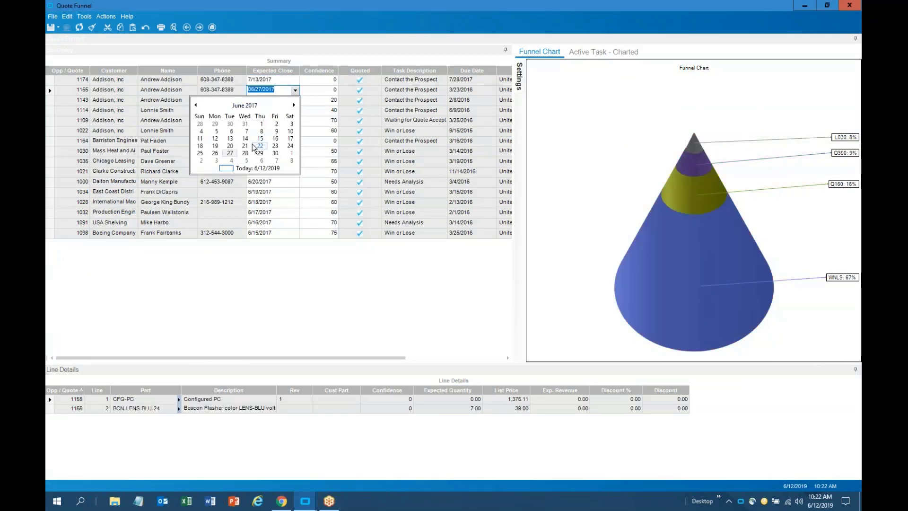
pyautogui.click(252, 144)
pyautogui.click(284, 100)
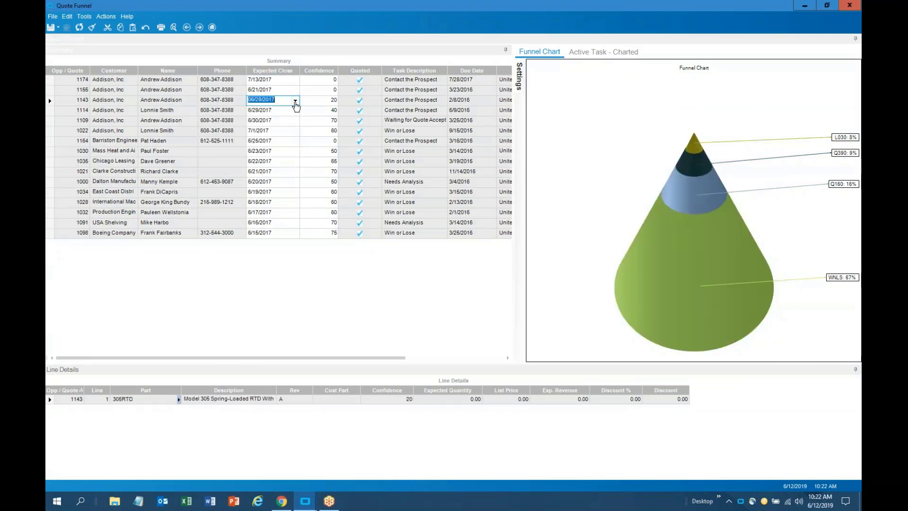
pyautogui.click(295, 101)
pyautogui.click(245, 156)
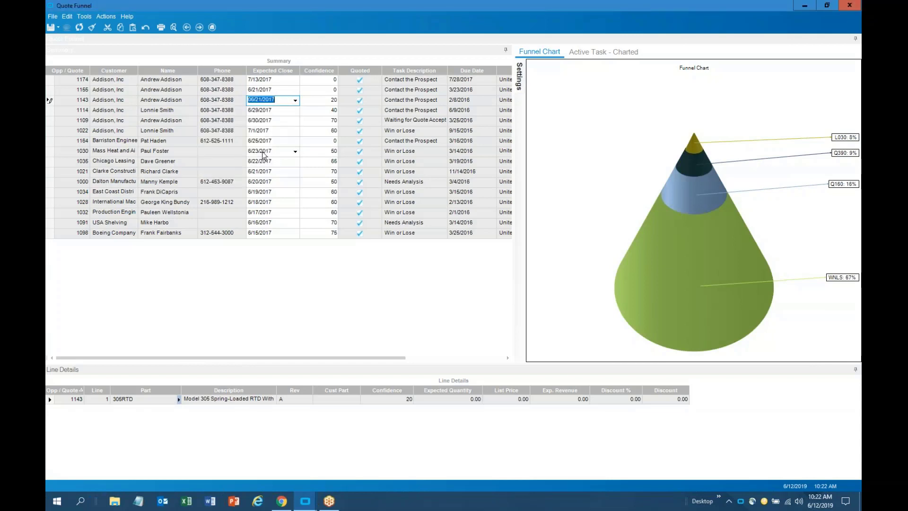
pyautogui.click(285, 111)
pyautogui.click(295, 112)
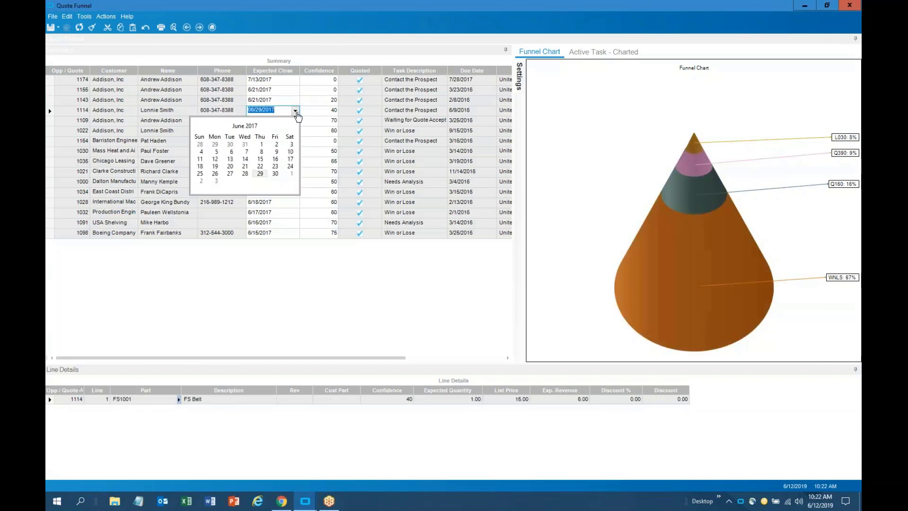
pyautogui.click(237, 161)
pyautogui.click(279, 121)
pyautogui.click(295, 121)
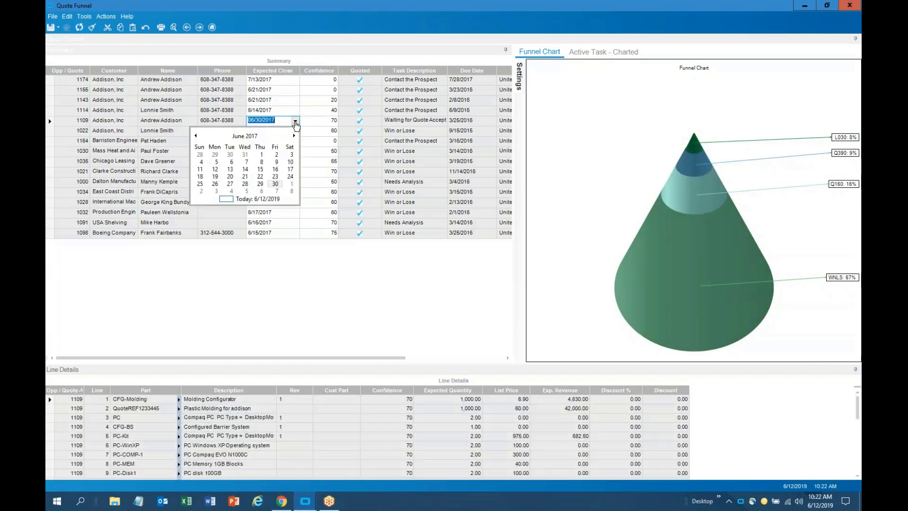
pyautogui.click(244, 169)
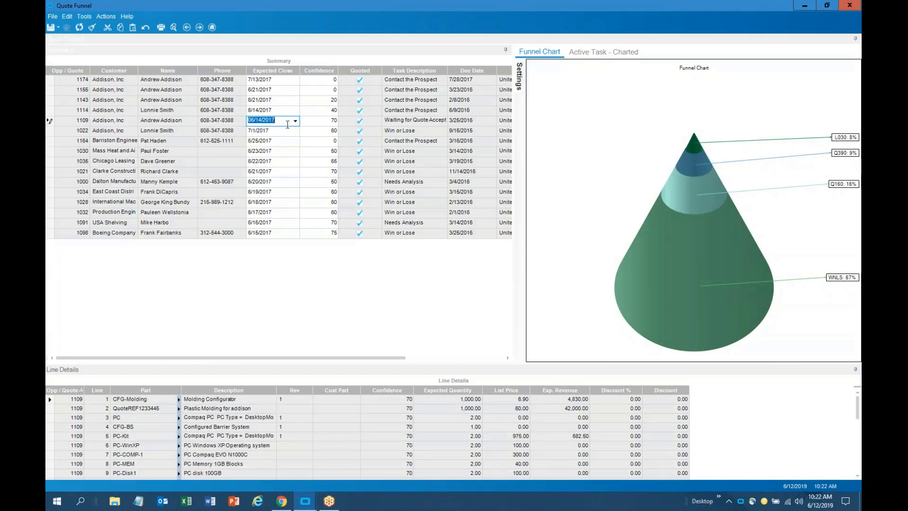
# Set Confidence to 10 for quotes 1174, 1155 and 1143
pyautogui.click(324, 80)
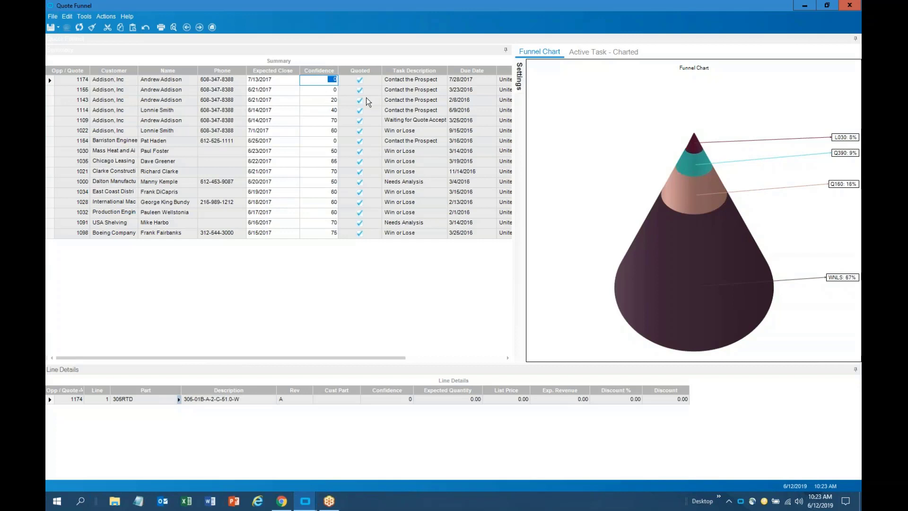
pyautogui.write('10')
pyautogui.press('Down')
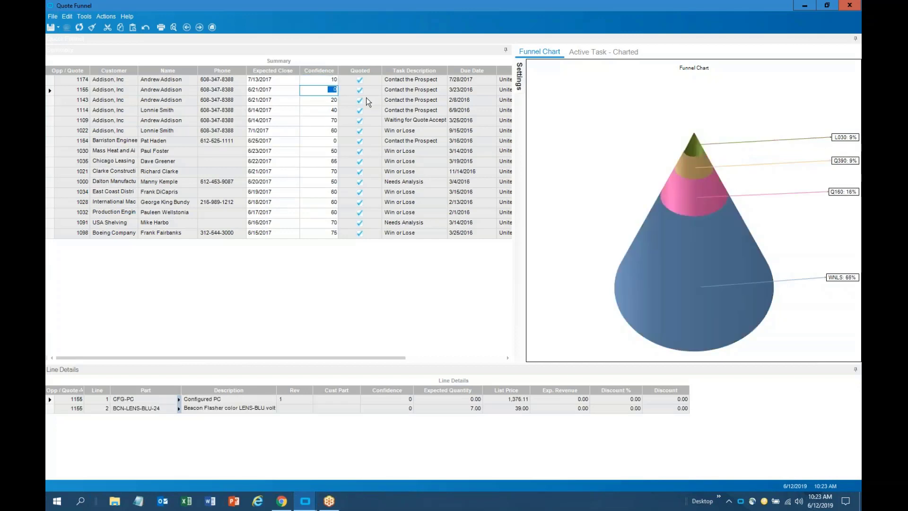
pyautogui.write('10')
pyautogui.press('Down')
pyautogui.write('10')
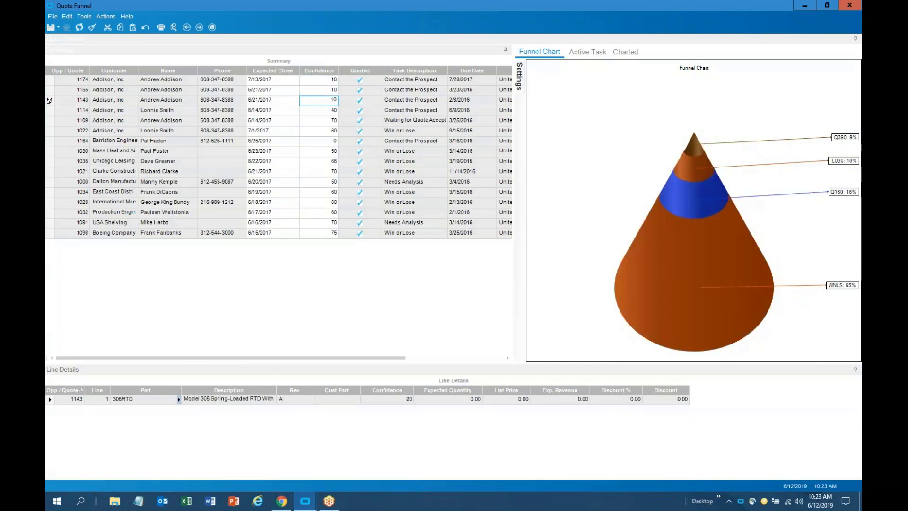
pyautogui.press('Down')
pyautogui.press('Up')
pyautogui.press('Up')
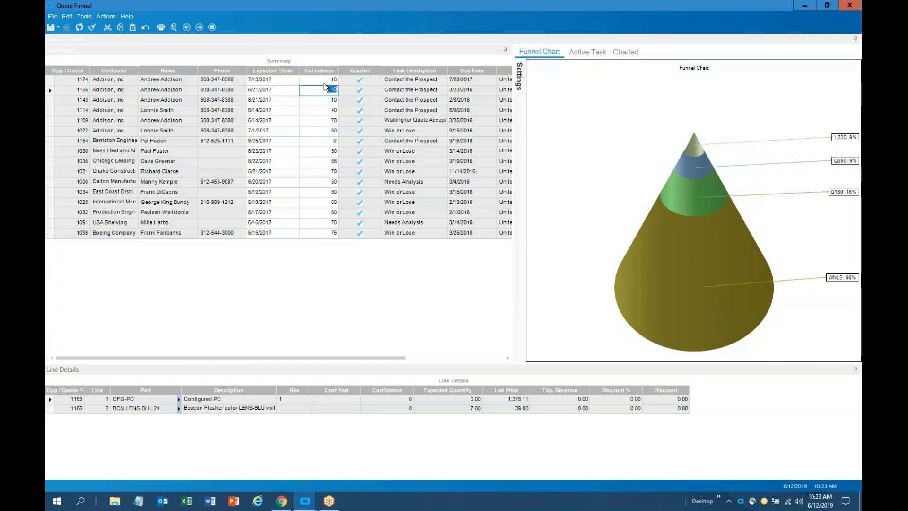
# Save the quote changes and copy the quote grid to Excel
pyautogui.click(53, 30)
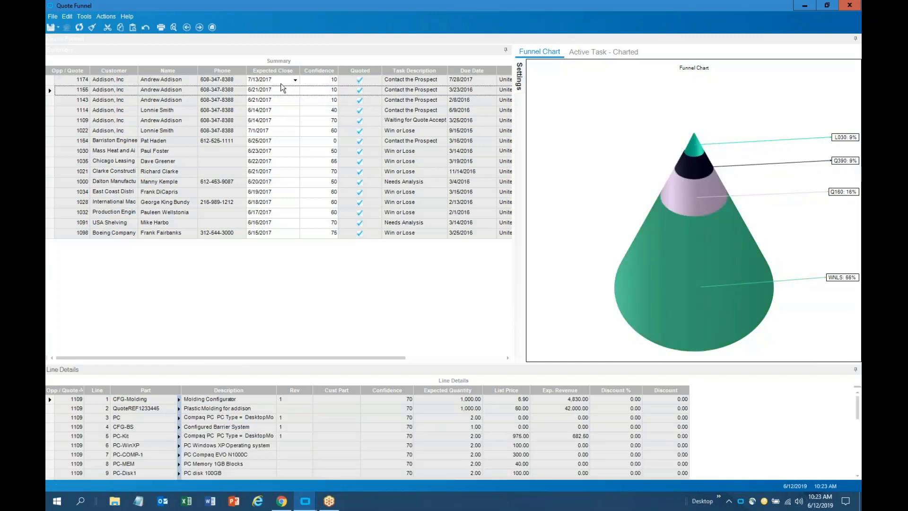
pyautogui.rightClick(279, 95)
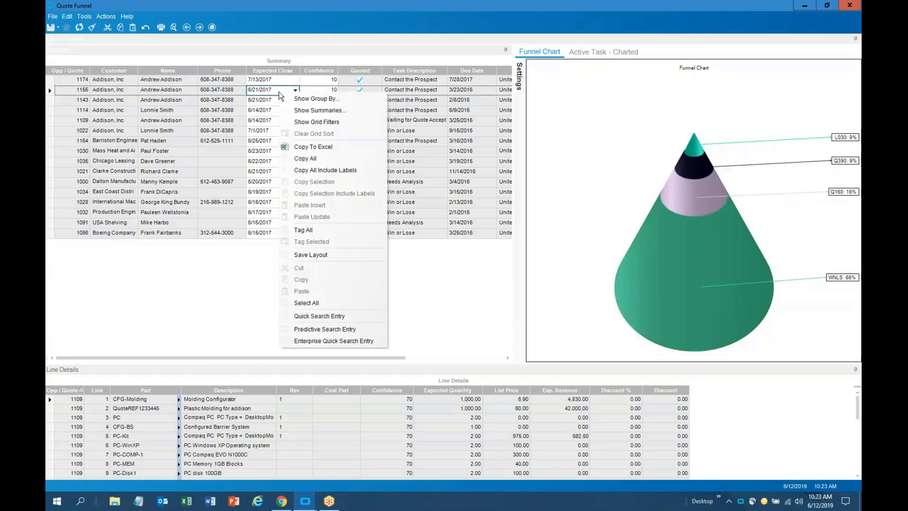
pyautogui.click(316, 149)
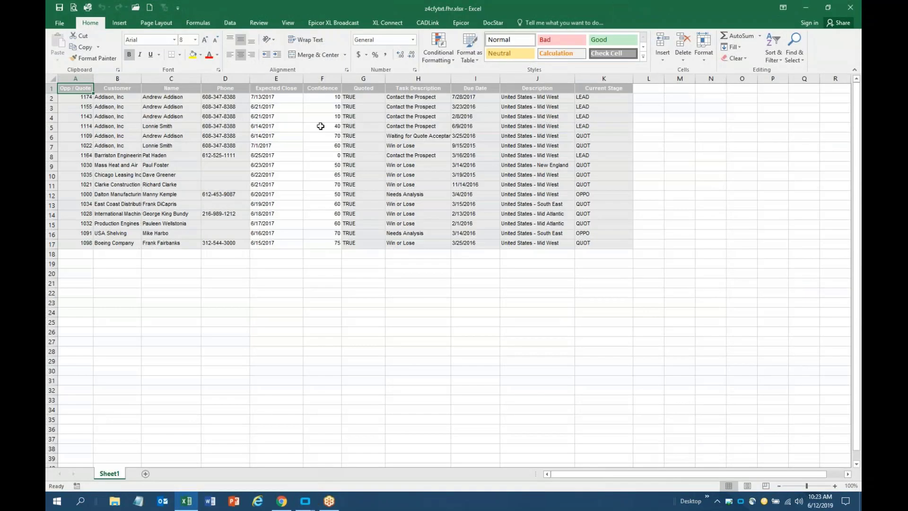
# Fill Expected Close as a daily series from 7/13/2017 and Confidence as 10 down to row 17
pyautogui.click(281, 98)
pyautogui.moveTo(303, 103); pyautogui.dragTo(303, 244)
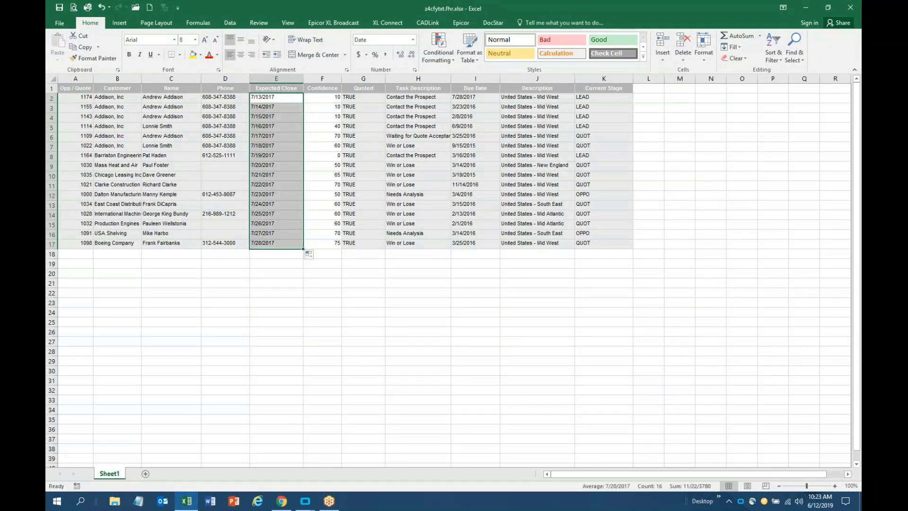
pyautogui.click(334, 98)
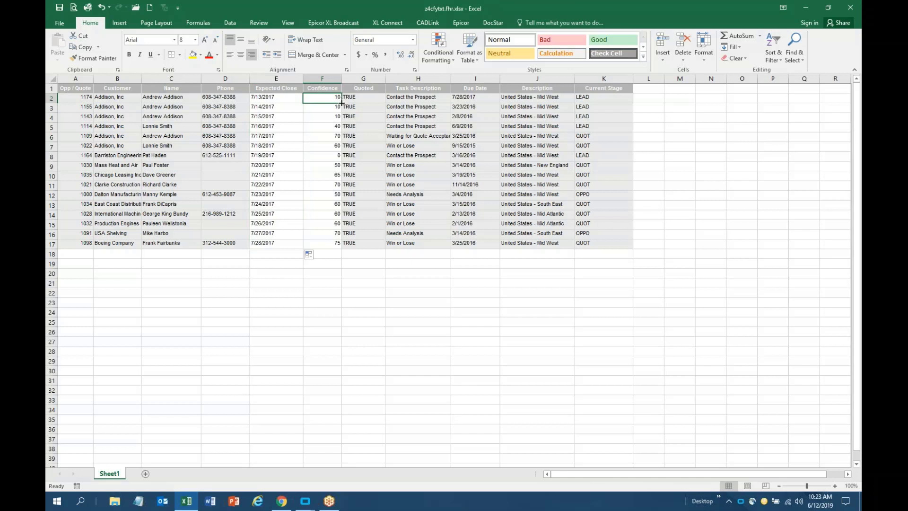
pyautogui.moveTo(341, 103); pyautogui.dragTo(328, 249)
pyautogui.click(271, 98)
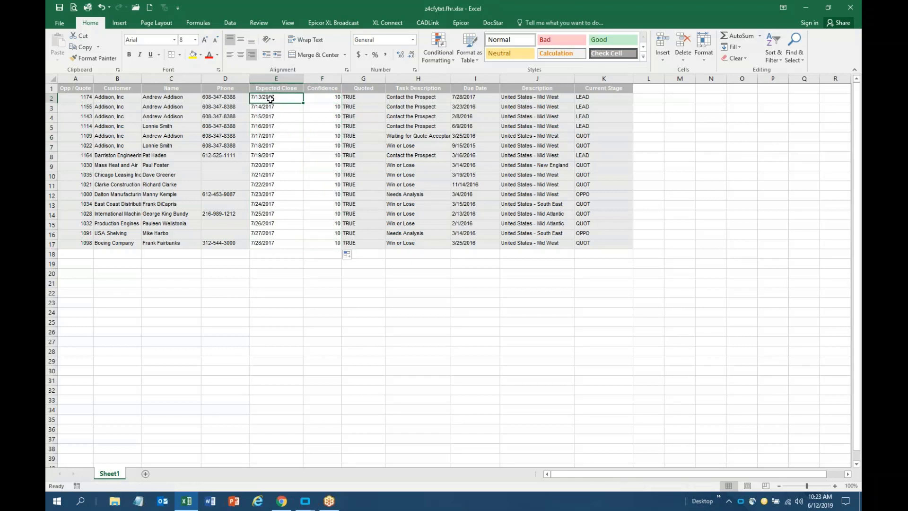
# Select the quote data A2:F17 and copy it
pyautogui.click(82, 99)
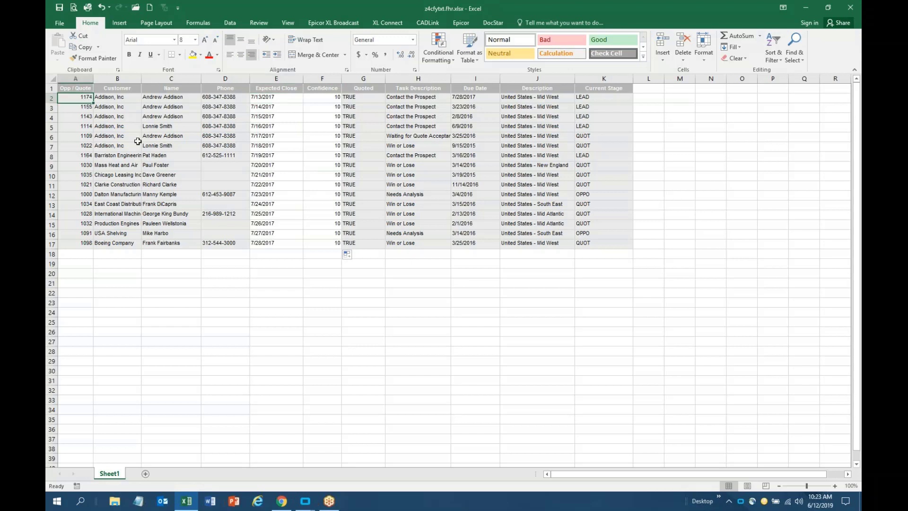
pyautogui.hotkey('shift', 'Down')
pyautogui.hotkey('shift', 'Down')
pyautogui.hotkey('shift', 'Down')
pyautogui.hotkey('shift', 'Down')
pyautogui.hotkey('shift', 'Down')
pyautogui.hotkey('shift', 'Down')
pyautogui.hotkey('shift', 'Down')
pyautogui.hotkey('shift', 'Down')
pyautogui.hotkey('shift', 'Down')
pyautogui.hotkey('shift', 'Down')
pyautogui.hotkey('shift', 'Down')
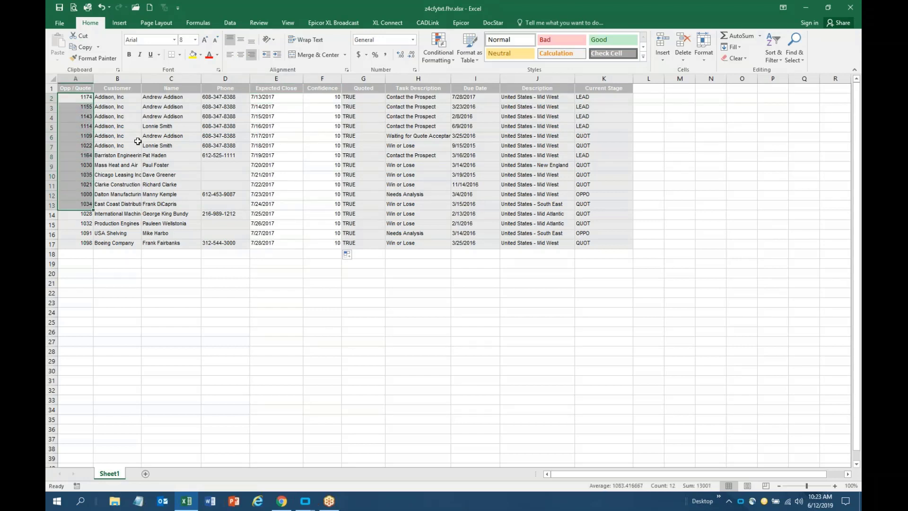
pyautogui.hotkey('shift', 'Down')
pyautogui.hotkey('shift', 'Down')
pyautogui.hotkey('shift', 'Down')
pyautogui.hotkey('shift', 'Down')
pyautogui.hotkey('shift', 'Right')
pyautogui.hotkey('shift', 'Right')
pyautogui.hotkey('shift', 'Right')
pyautogui.hotkey('shift', 'Right')
pyautogui.hotkey('shift', 'Right')
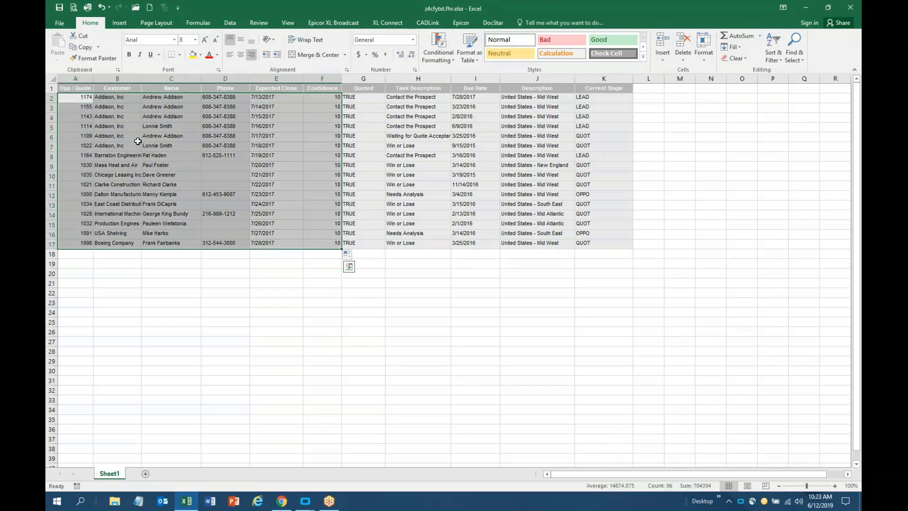
pyautogui.hotkey('ctrl', 'c')
# Paste Update the quote grid from the copied Excel rows, then close Quote Funnel
pyautogui.click(806, 9)
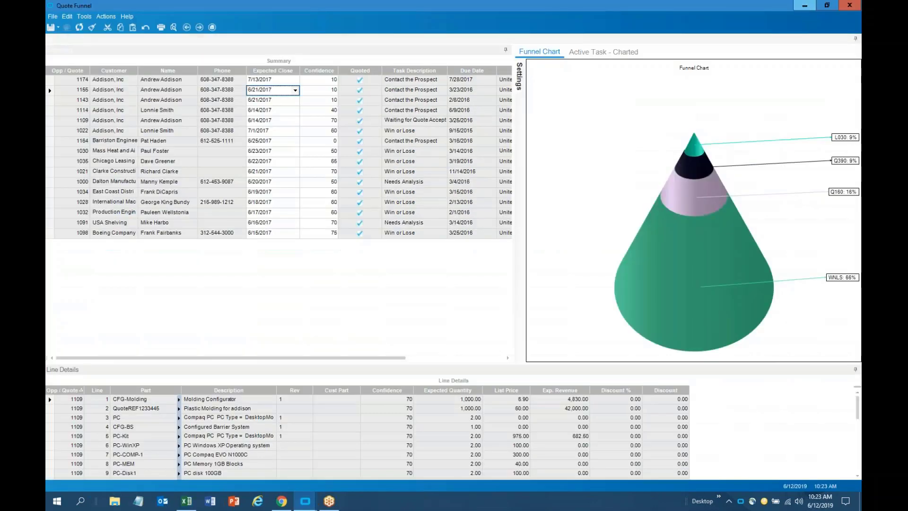
pyautogui.click(54, 79)
pyautogui.rightClick(54, 80)
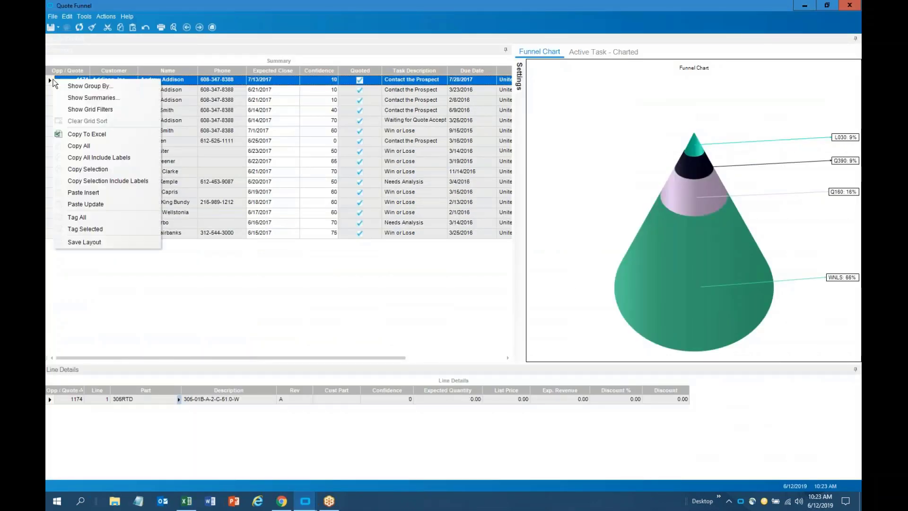
pyautogui.click(118, 204)
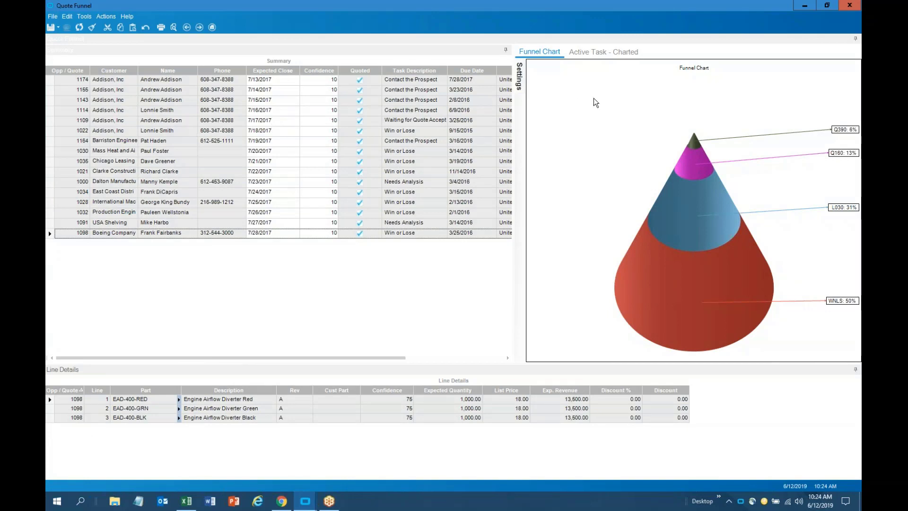
pyautogui.click(849, 5)
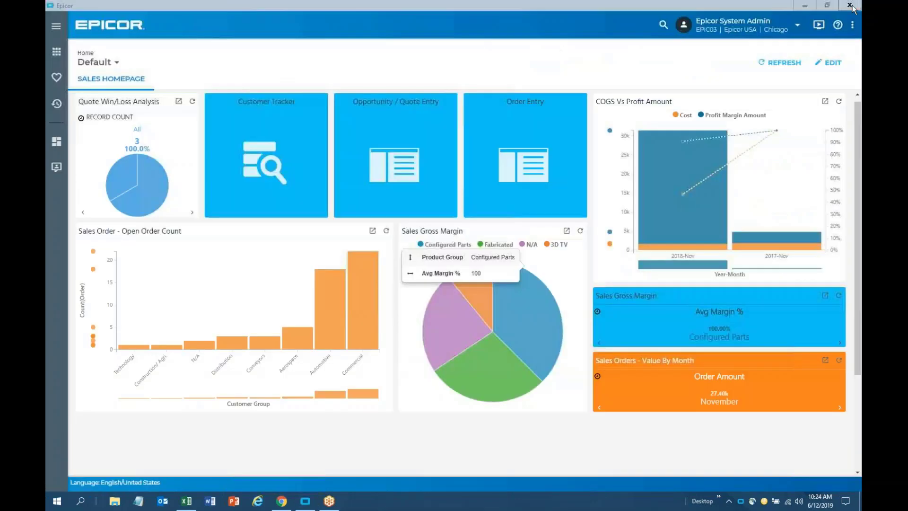
# Bring up Cost Exceptions from Favorites and maximize its window
pyautogui.click(56, 79)
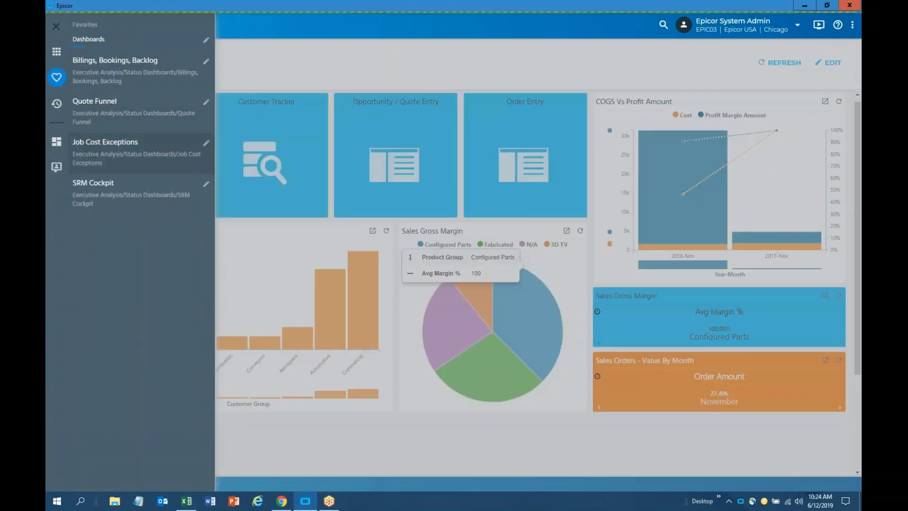
pyautogui.click(114, 149)
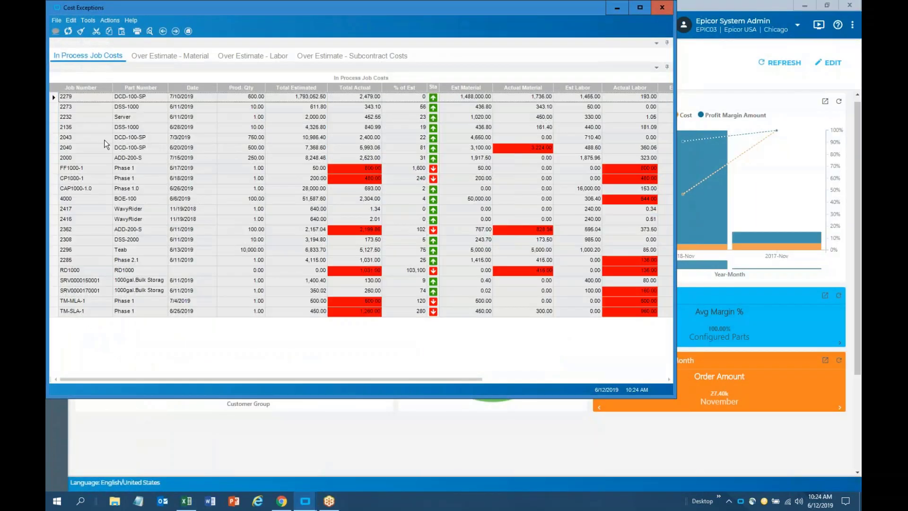
pyautogui.click(638, 13)
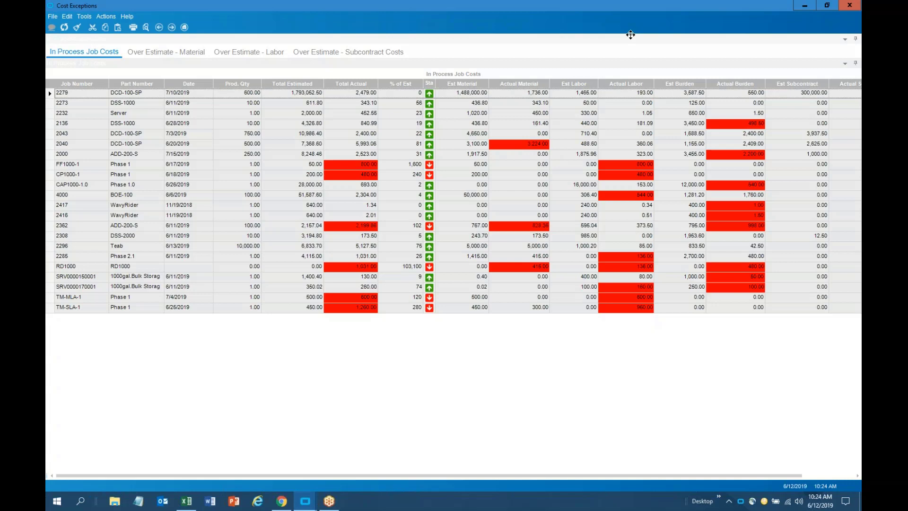
# Compare estimated and actual costs for jobs FF1000-1, 2040 and TM-SLA-1, then select FF1000-1
pyautogui.click(357, 163)
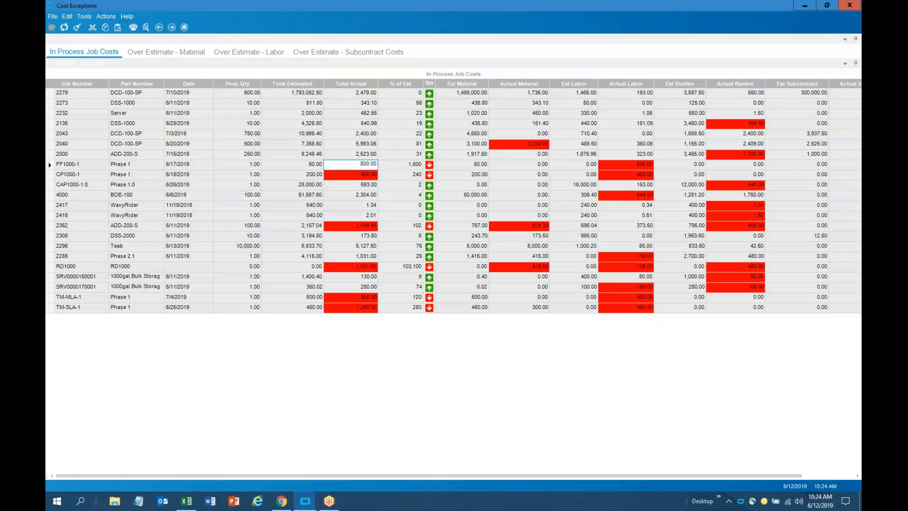
pyautogui.click(317, 165)
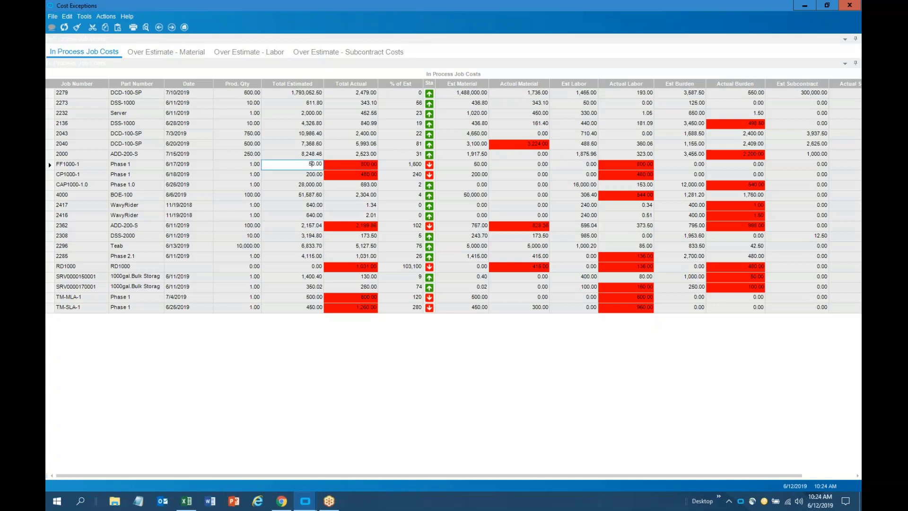
pyautogui.click(524, 143)
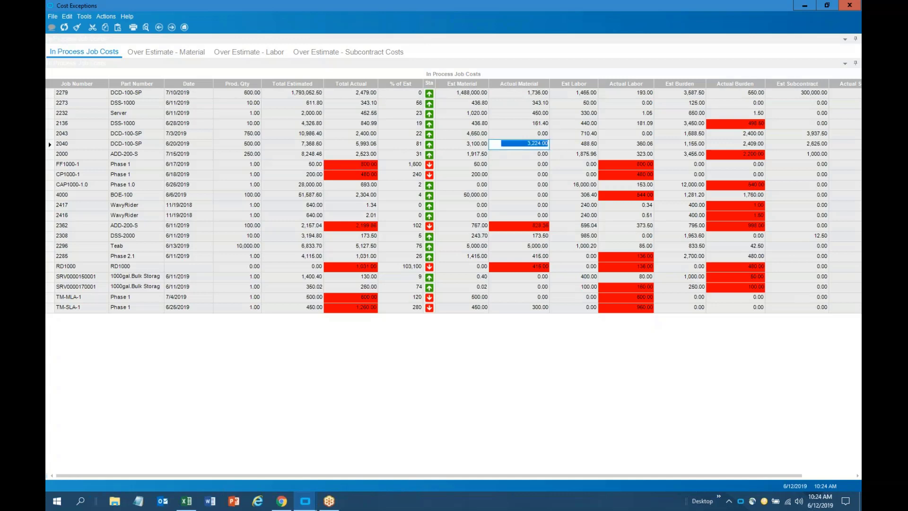
pyautogui.click(474, 145)
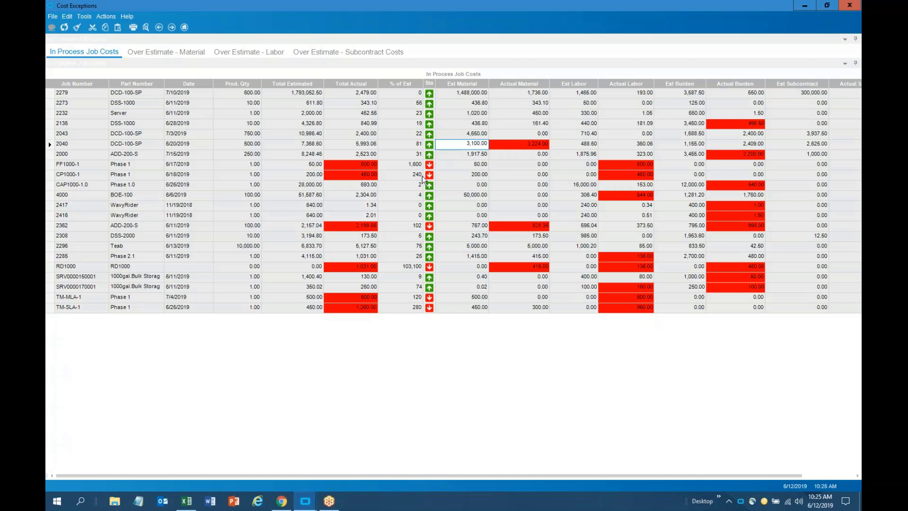
pyautogui.click(470, 307)
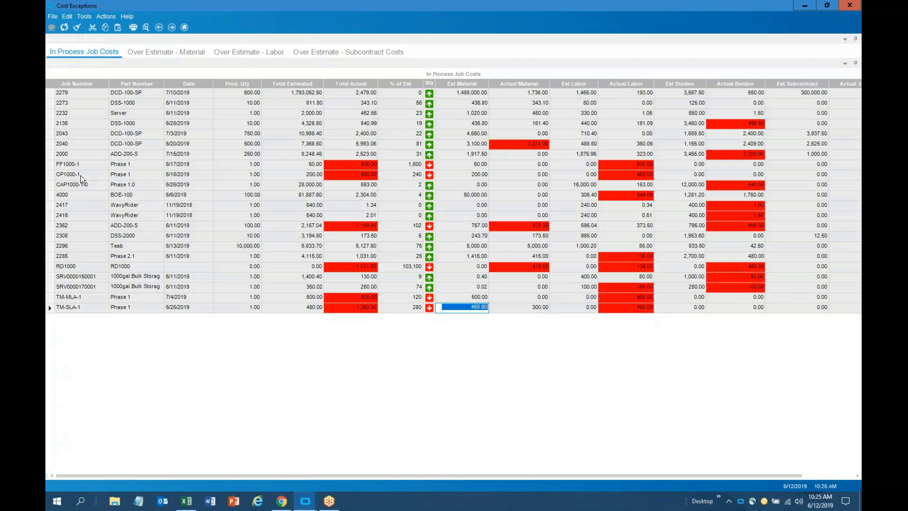
pyautogui.click(52, 164)
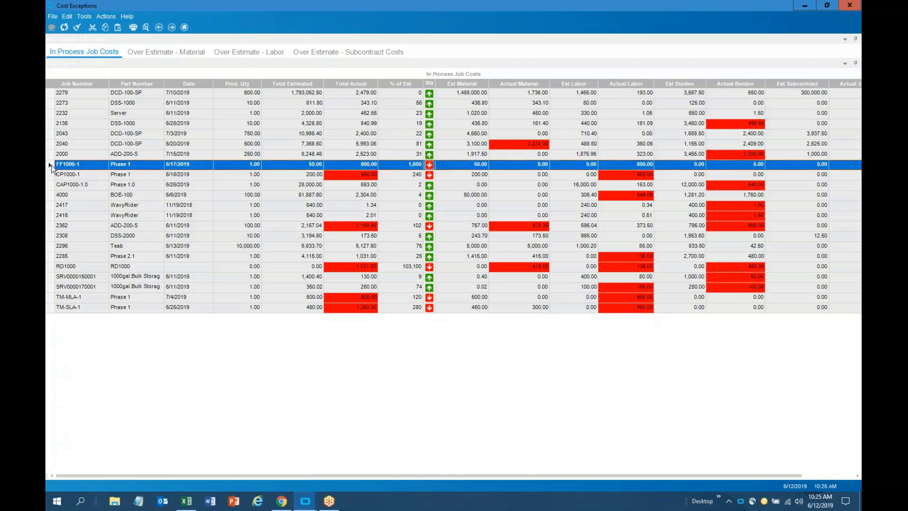
pyautogui.click(81, 164)
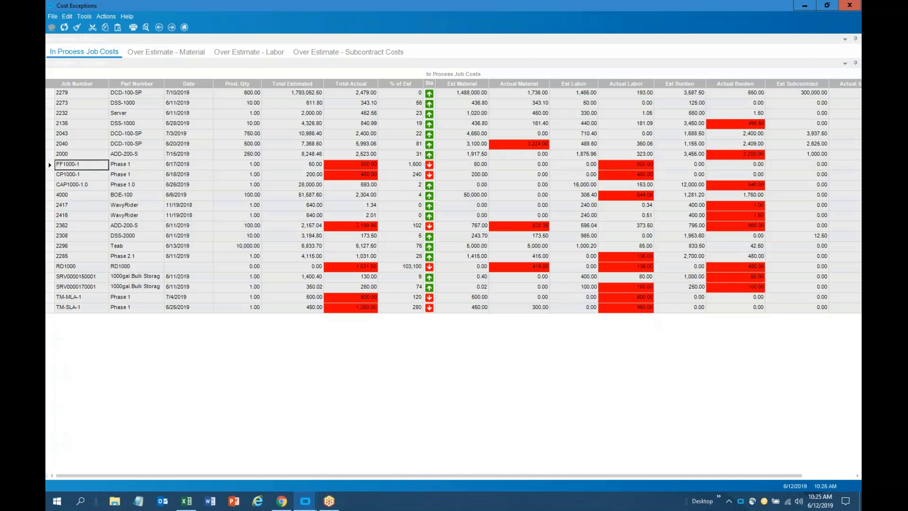
pyautogui.rightClick(81, 164)
pyautogui.moveTo(182, 171)
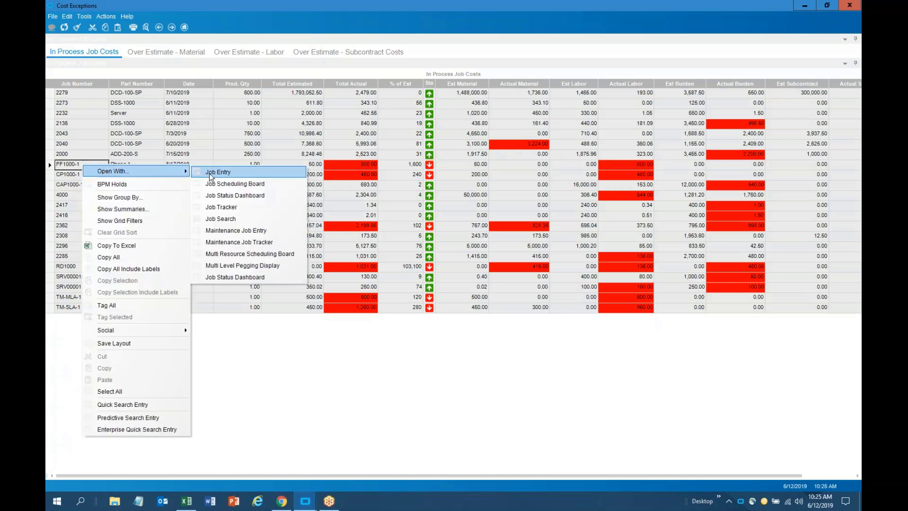
pyautogui.click(222, 208)
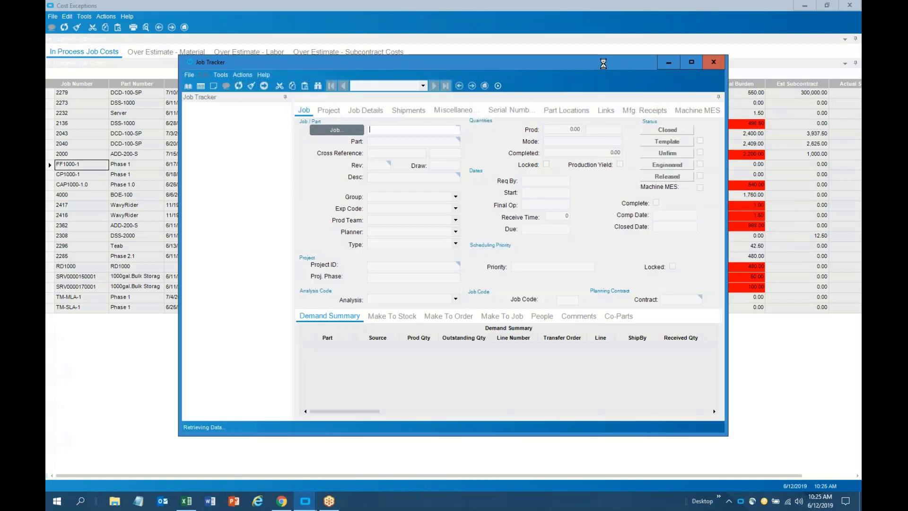
pyautogui.moveTo(603, 64); pyautogui.dragTo(728, 12)
pyautogui.doubleClick(239, 6)
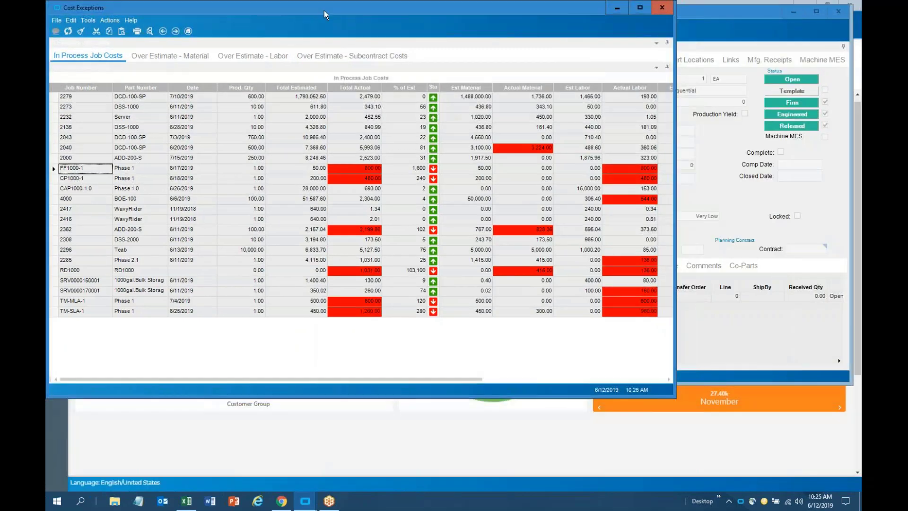
pyautogui.moveTo(322, 36); pyautogui.dragTo(330, 134)
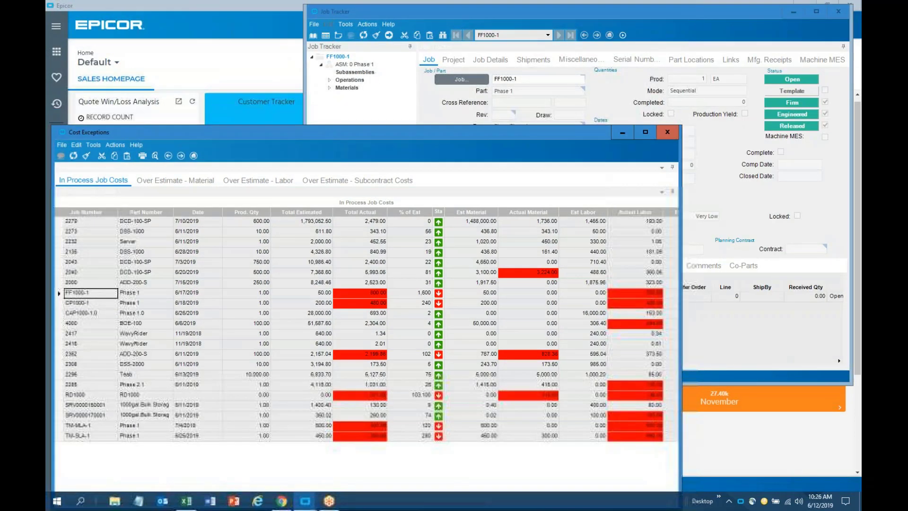
pyautogui.click(61, 283)
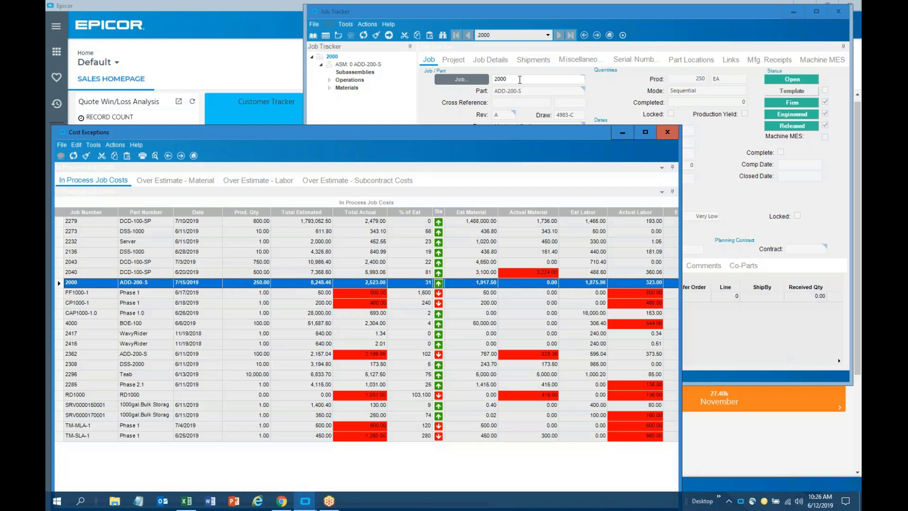
pyautogui.click(59, 272)
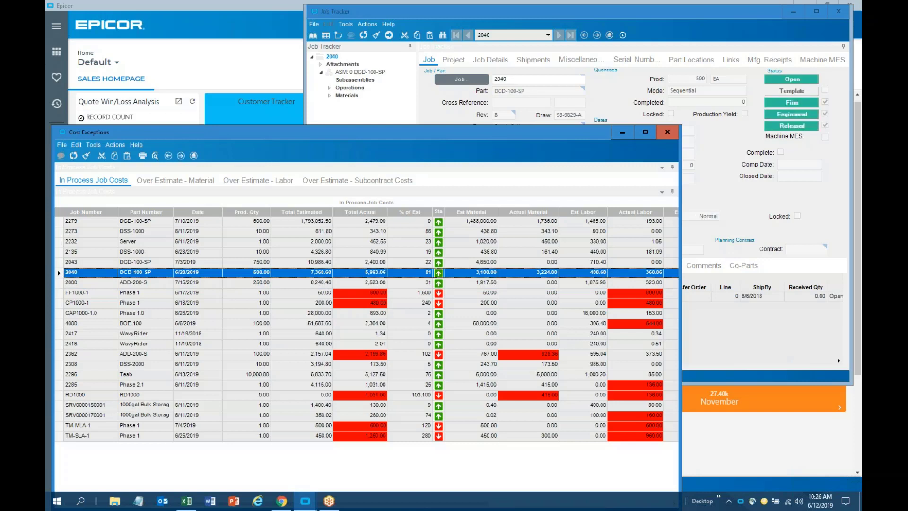
pyautogui.click(60, 262)
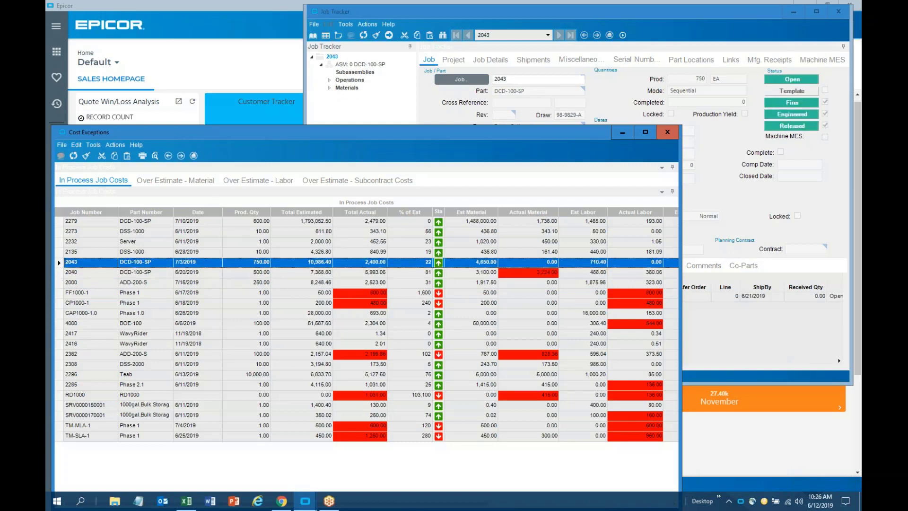
pyautogui.click(60, 252)
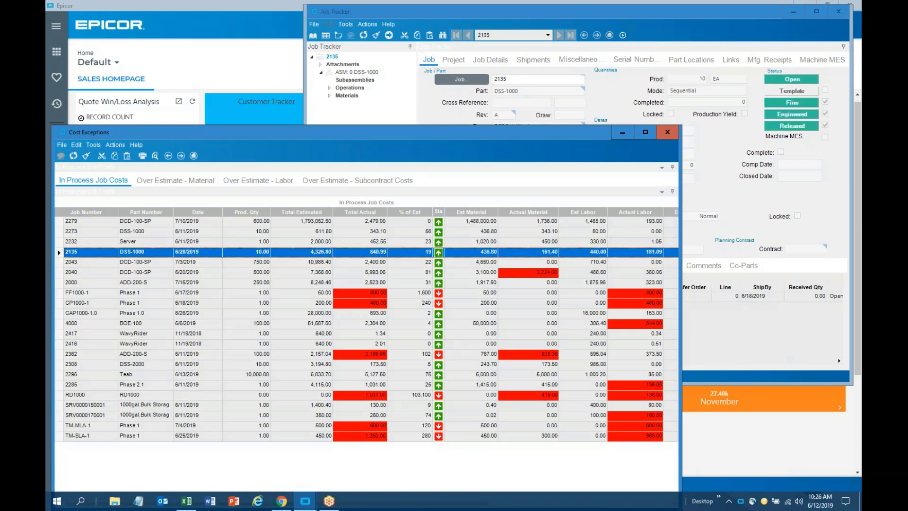
pyautogui.press('ctrl')
pyautogui.press('ctrl')
pyautogui.press('ctrl')
pyautogui.press('ctrl')
pyautogui.press('ctrl')
pyautogui.click(839, 12)
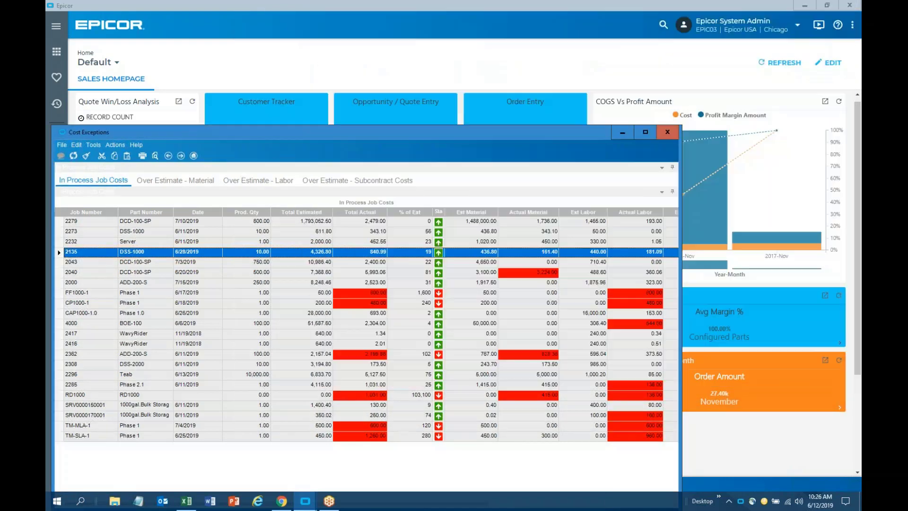
pyautogui.doubleClick(586, 134)
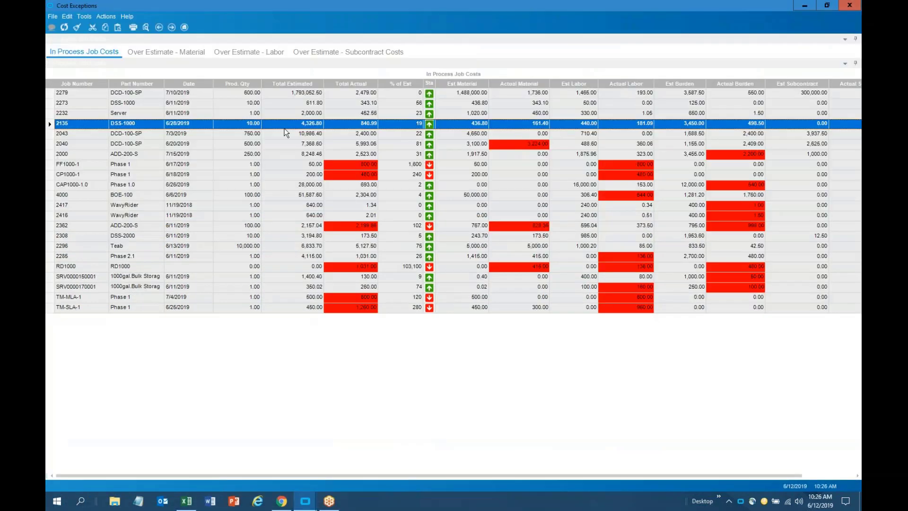
# View the Over Estimate - Material and Labor tabs, return to In Process Job Costs, and close Cost Exceptions
pyautogui.click(177, 56)
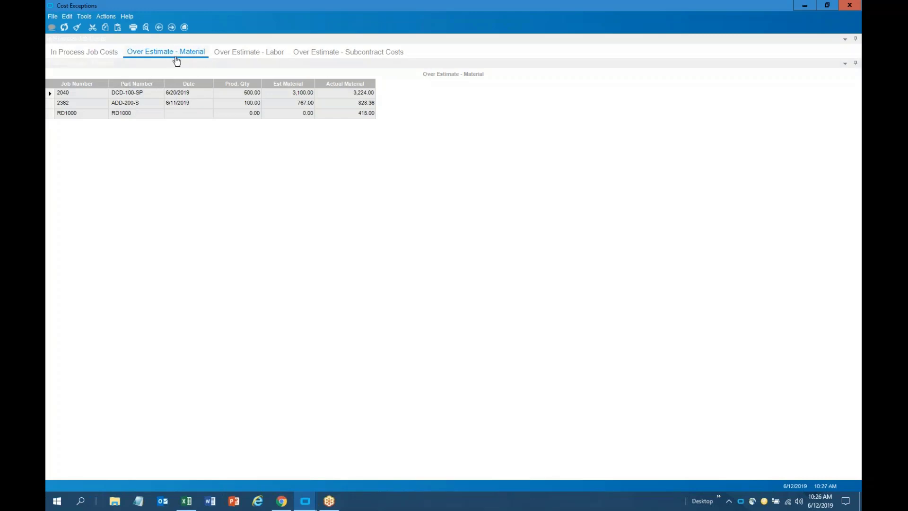
pyautogui.click(241, 55)
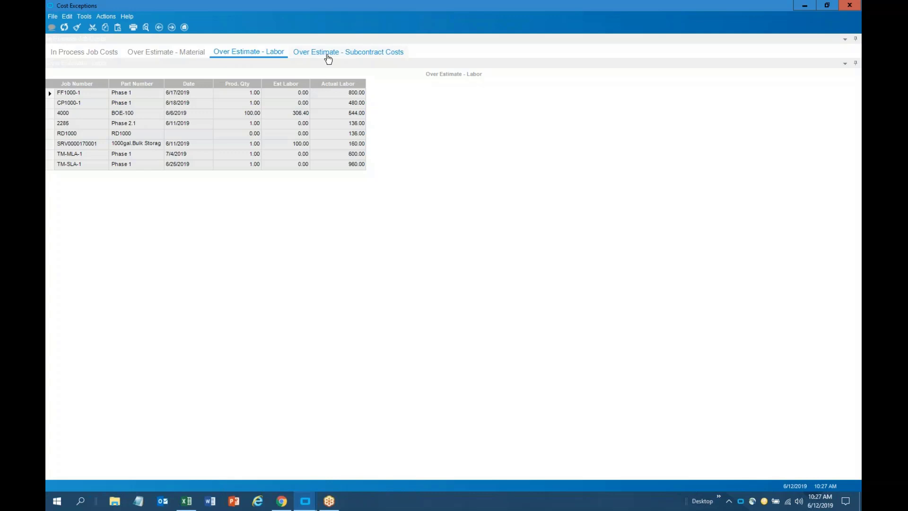
pyautogui.click(163, 60)
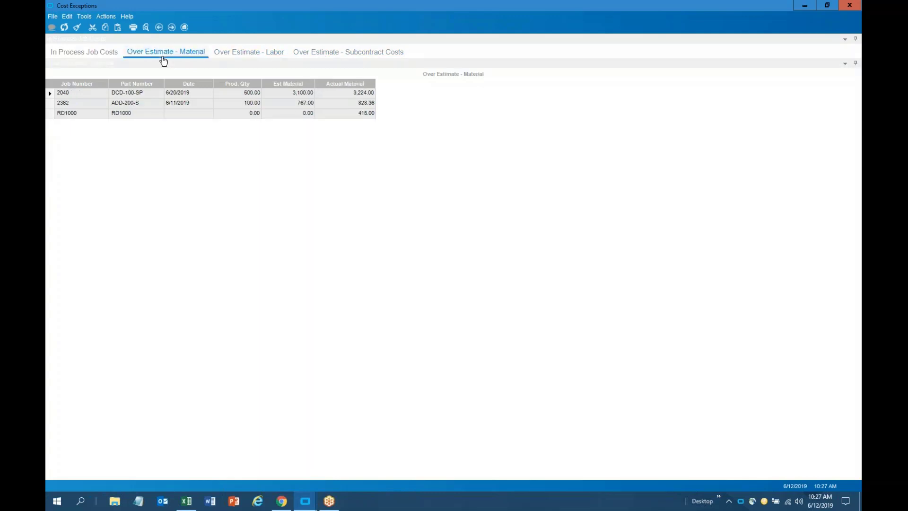
pyautogui.click(109, 57)
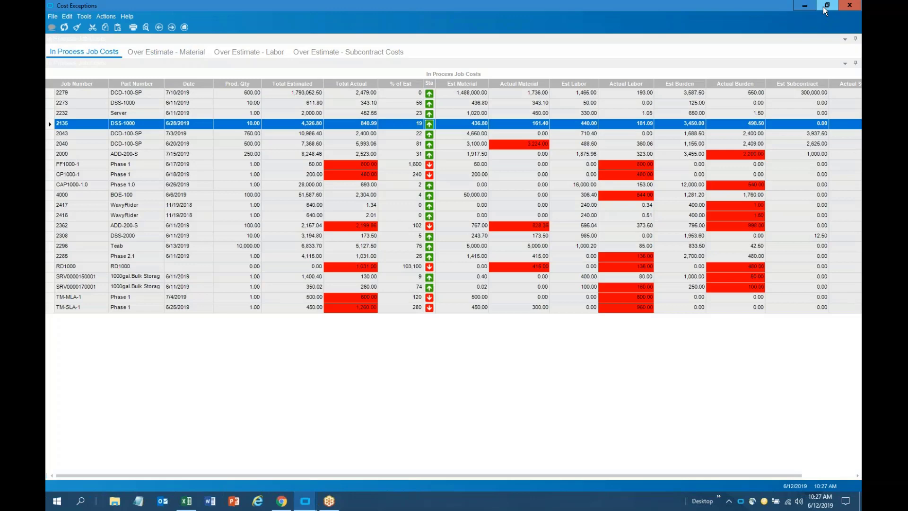
pyautogui.click(849, 4)
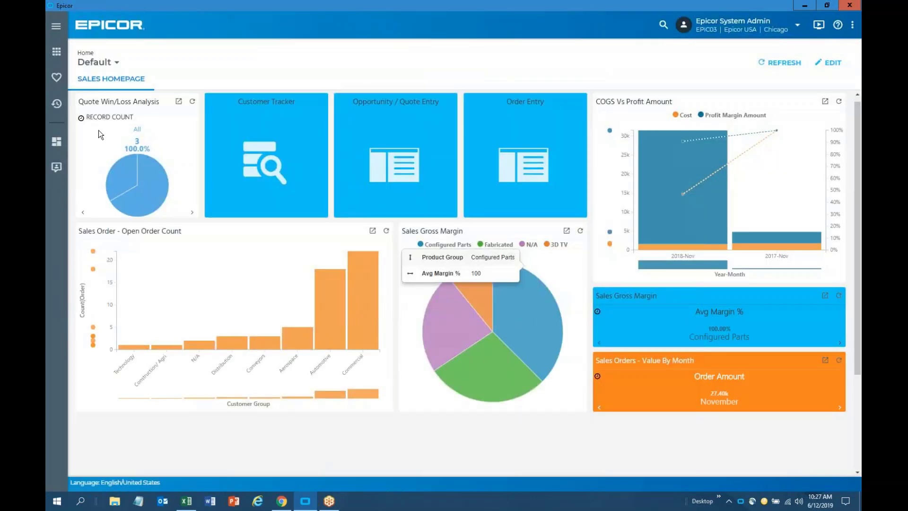
# Open Supplier Relationship Management full screen and browse receipt performance from ABC Electronics to Sampson Steel
pyautogui.click(53, 80)
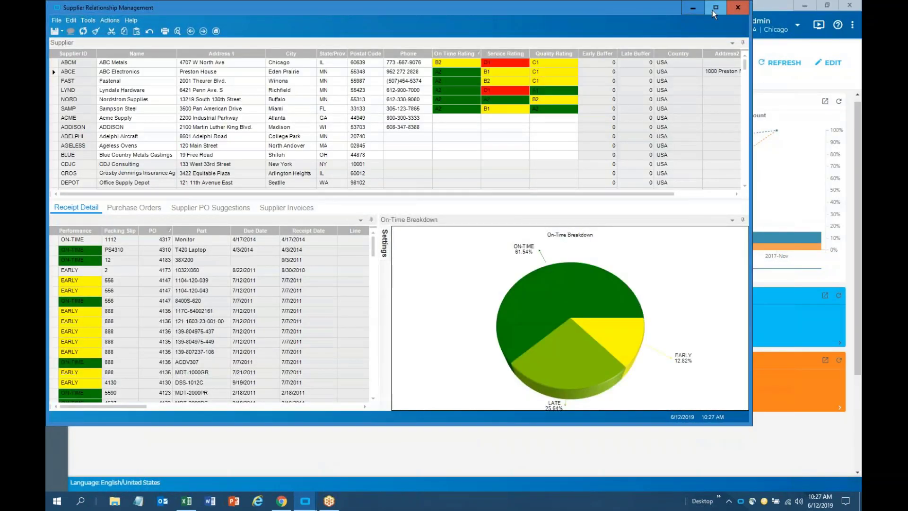
pyautogui.click(714, 10)
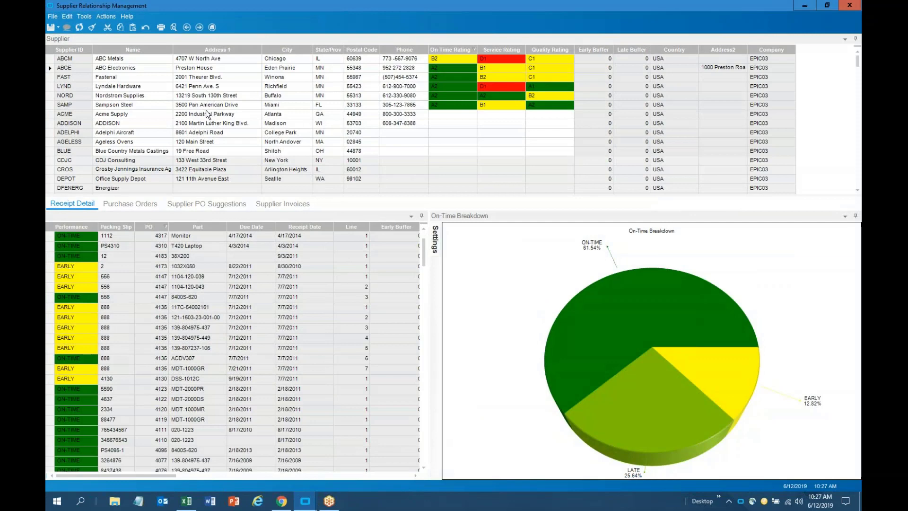
pyautogui.click(53, 69)
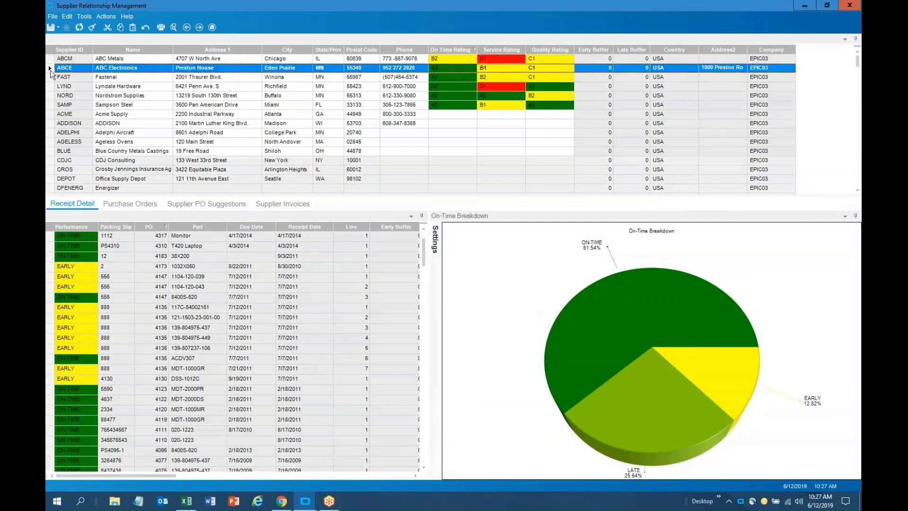
pyautogui.click(52, 77)
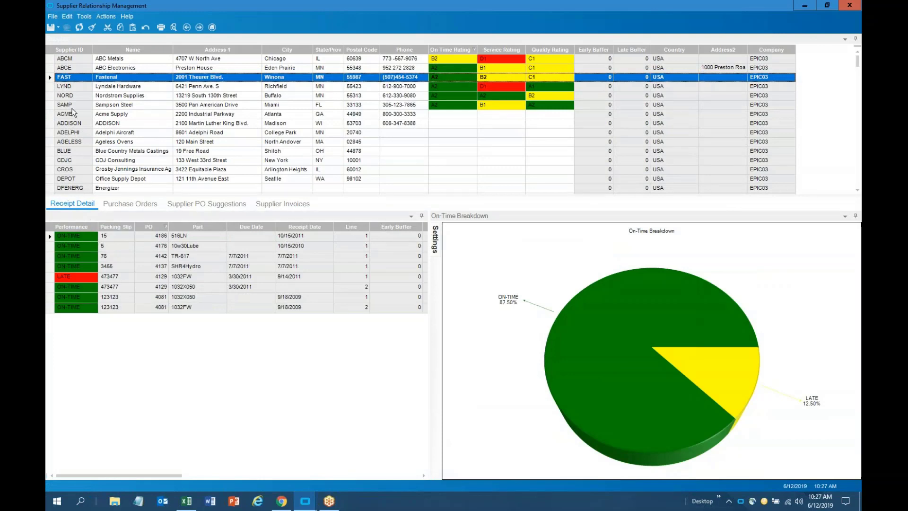
pyautogui.click(52, 89)
pyautogui.click(52, 96)
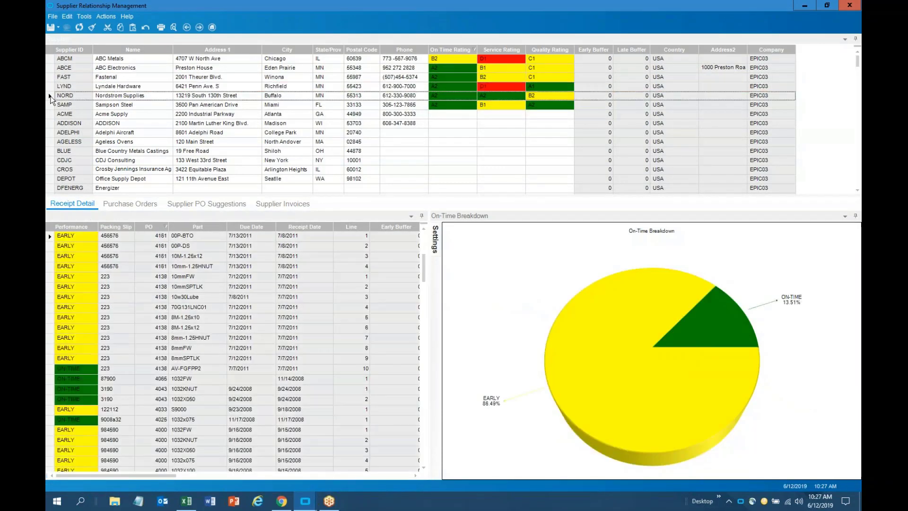
pyautogui.click(51, 105)
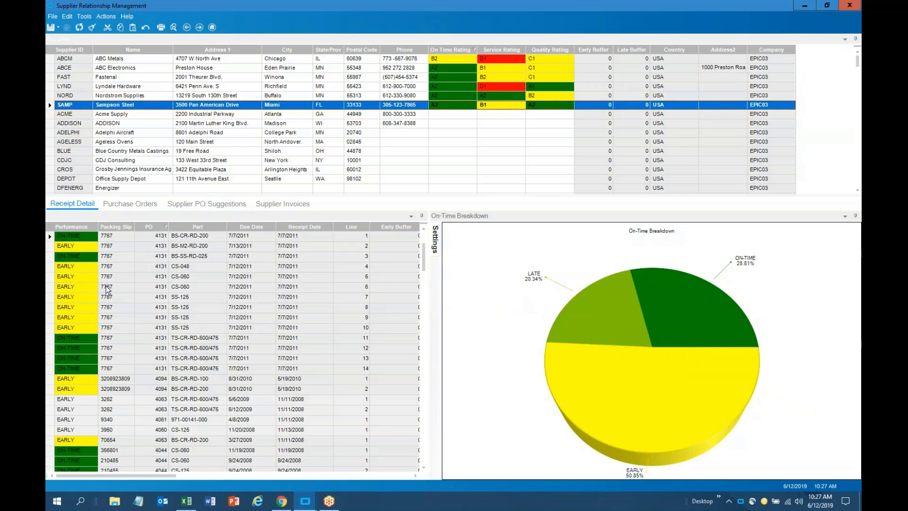
# Sort Sampson Steel's receipt details by Performance and start editing its On Time Rating
pyautogui.click(90, 228)
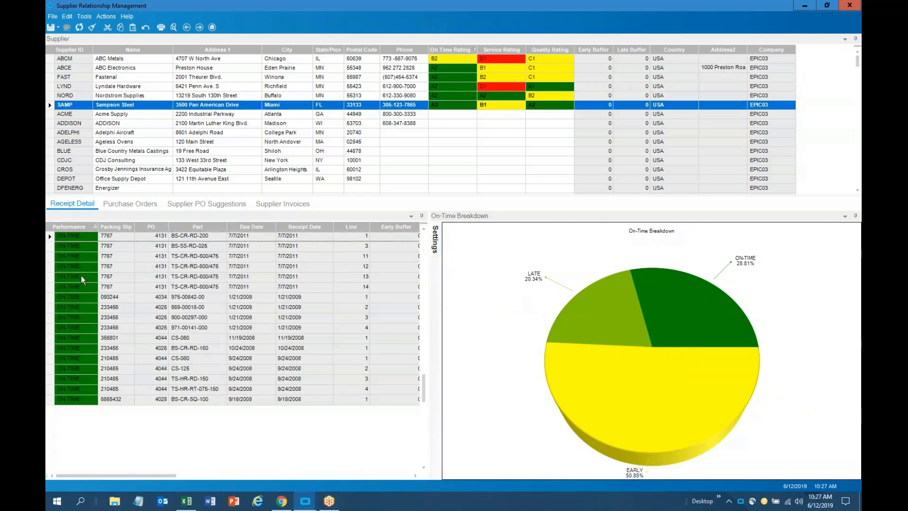
pyautogui.scroll(7, 81, 275)
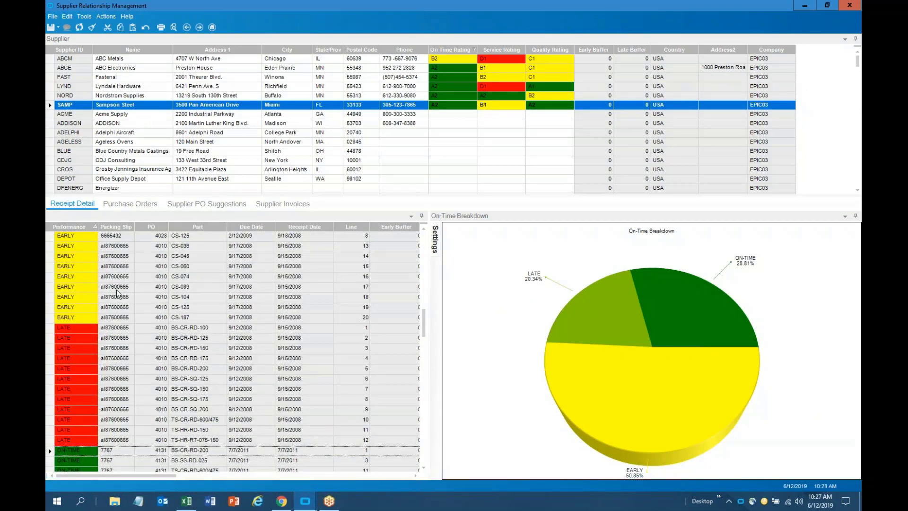
pyautogui.click(464, 106)
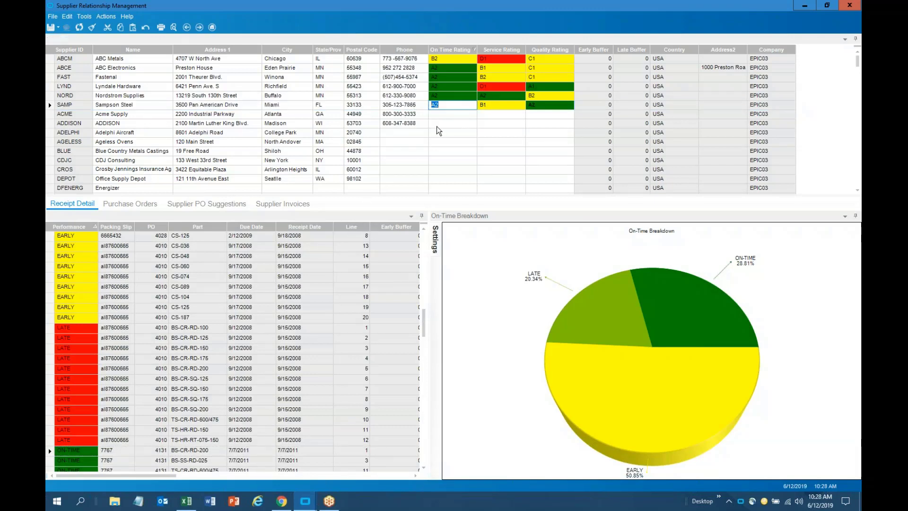
# Change Sampson Steel's On Time Rating to B1, then close the window without saving
pyautogui.write('B1')
pyautogui.press('Tab')
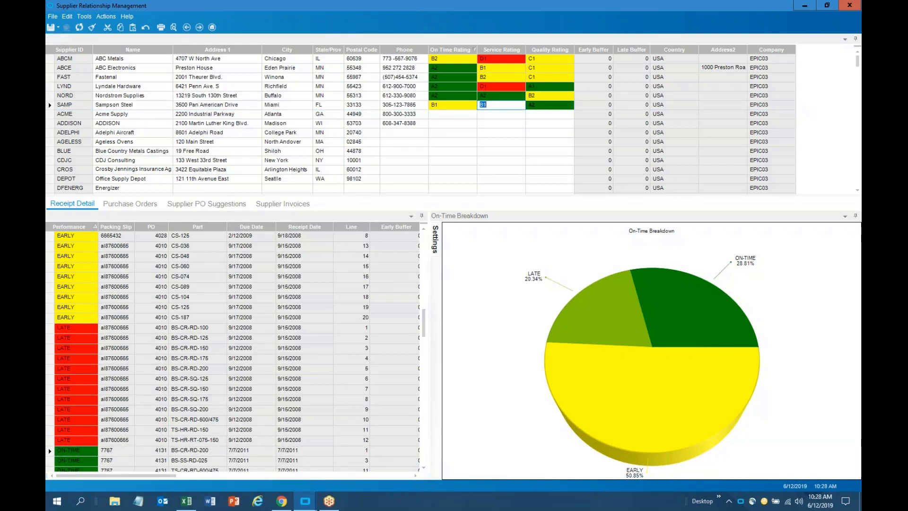
pyautogui.click(447, 113)
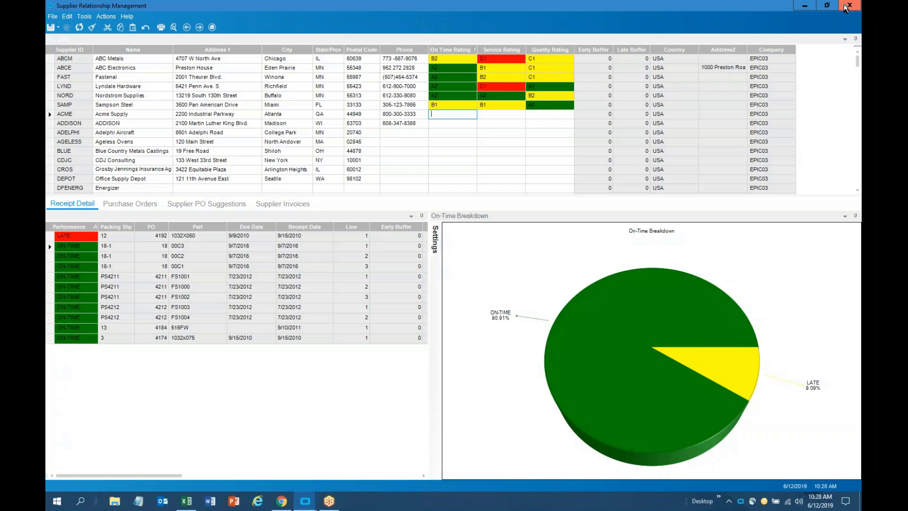
pyautogui.click(847, 7)
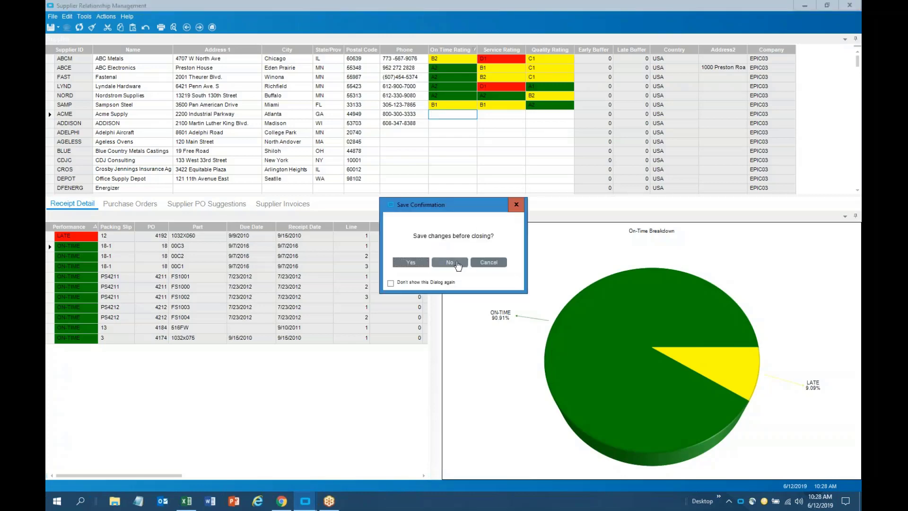
pyautogui.click(458, 265)
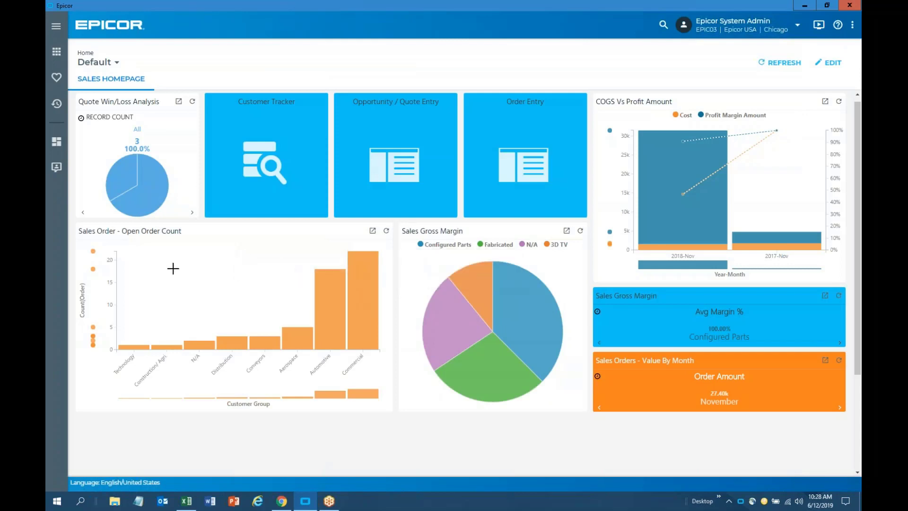
# Launch Mobile Access in the iPad emulator and sign in with the demo username and password
pyautogui.click(719, 504)
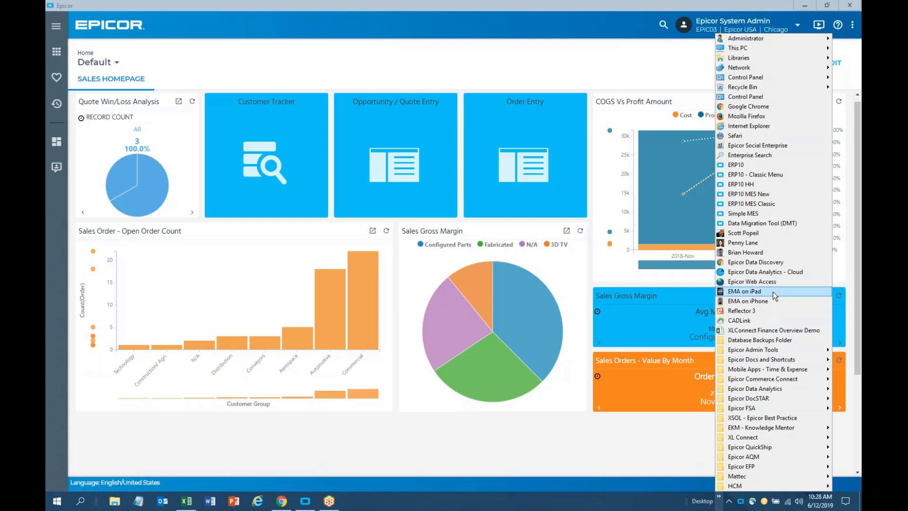
pyautogui.click(772, 290)
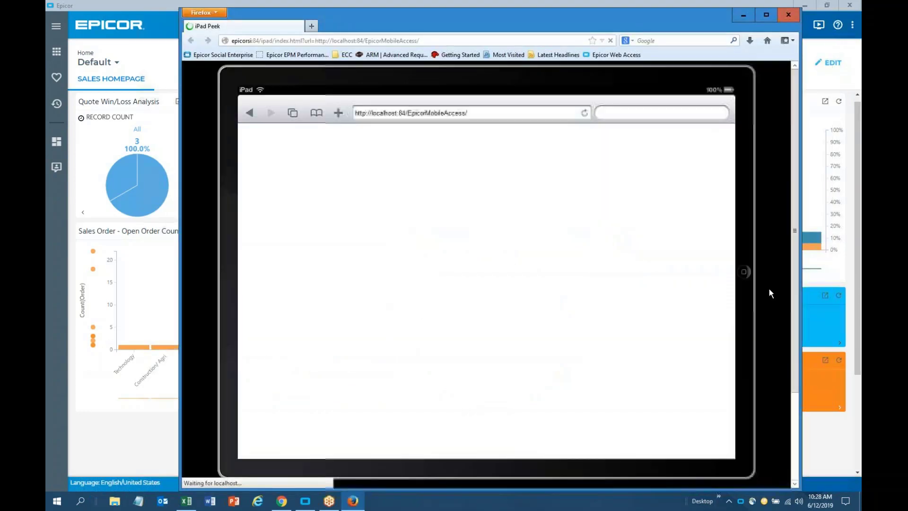
pyautogui.click(492, 265)
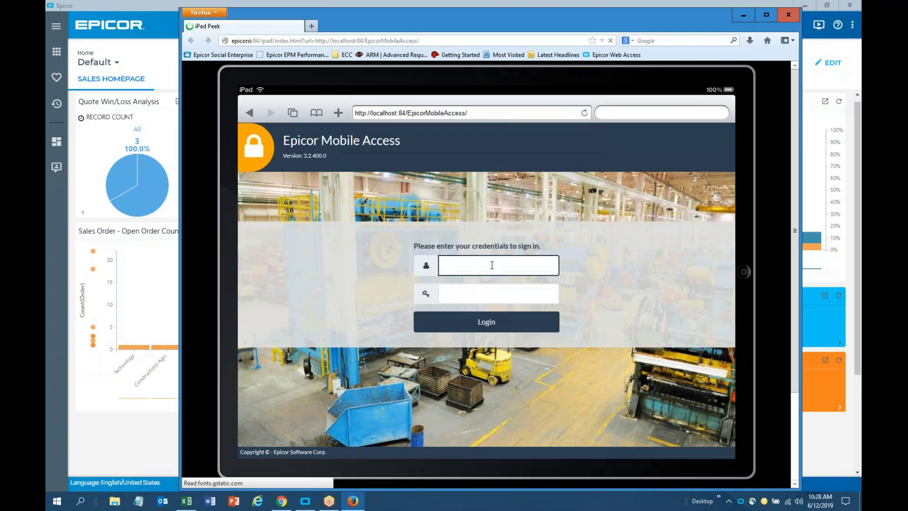
pyautogui.write('epicor')
pyautogui.press('Tab')
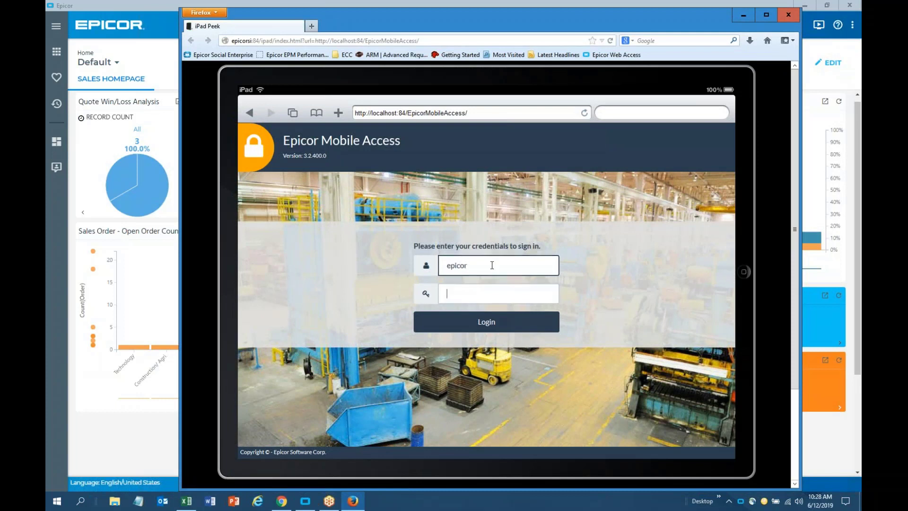
pyautogui.write('epicor')
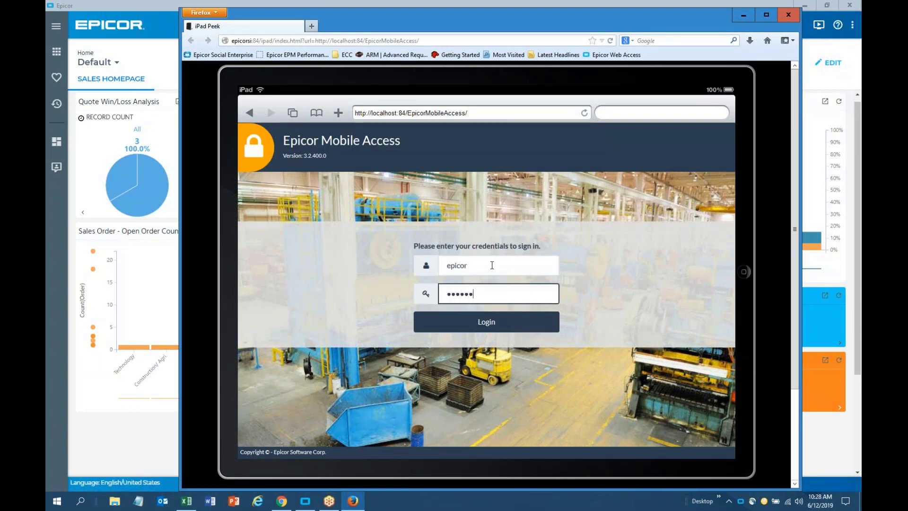
pyautogui.click(500, 326)
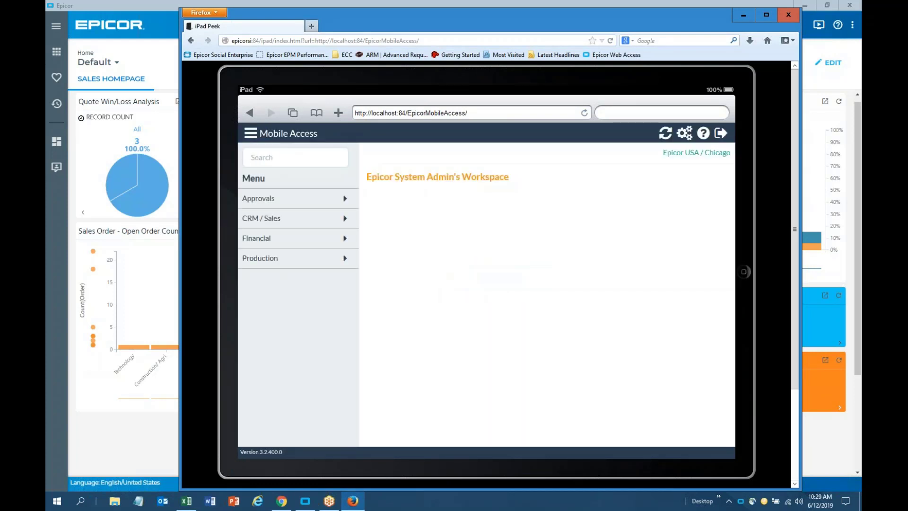
# Show the On-Time Ratings pie chart under Financial > Billings Bookings Backlog
pyautogui.click(277, 242)
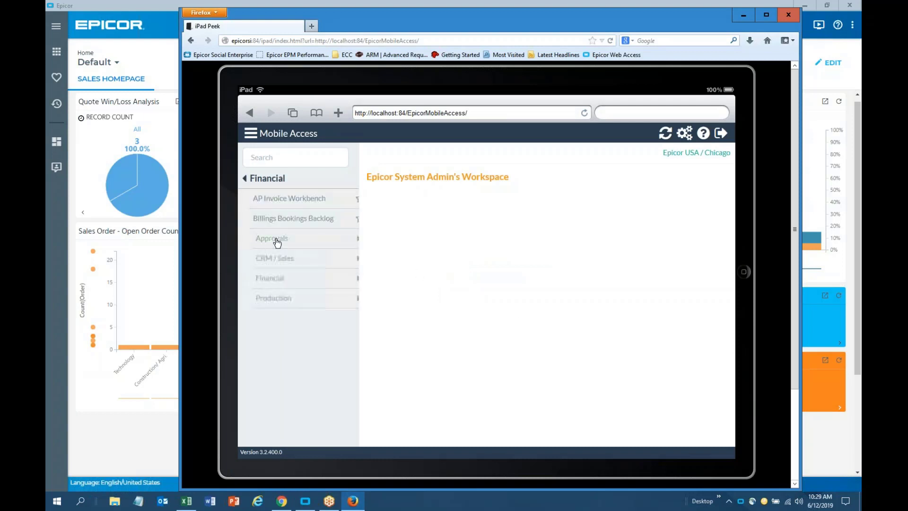
pyautogui.click(294, 218)
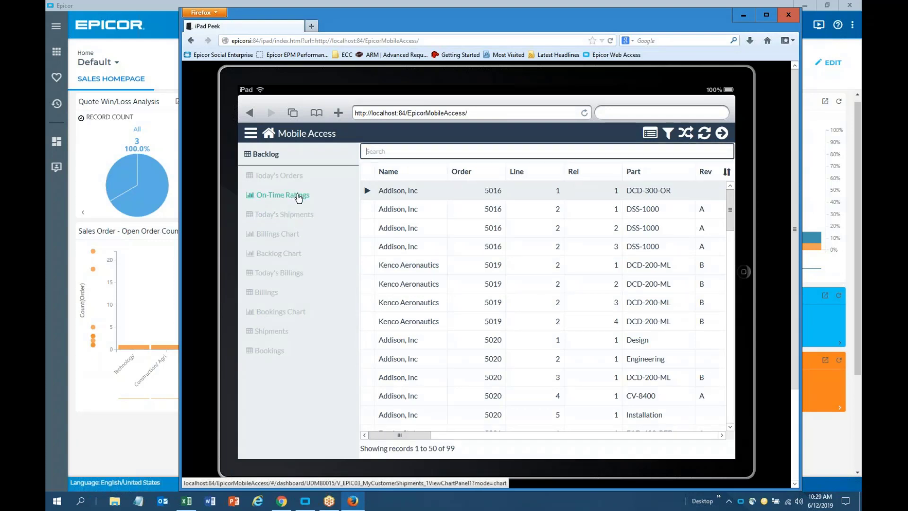
pyautogui.click(298, 195)
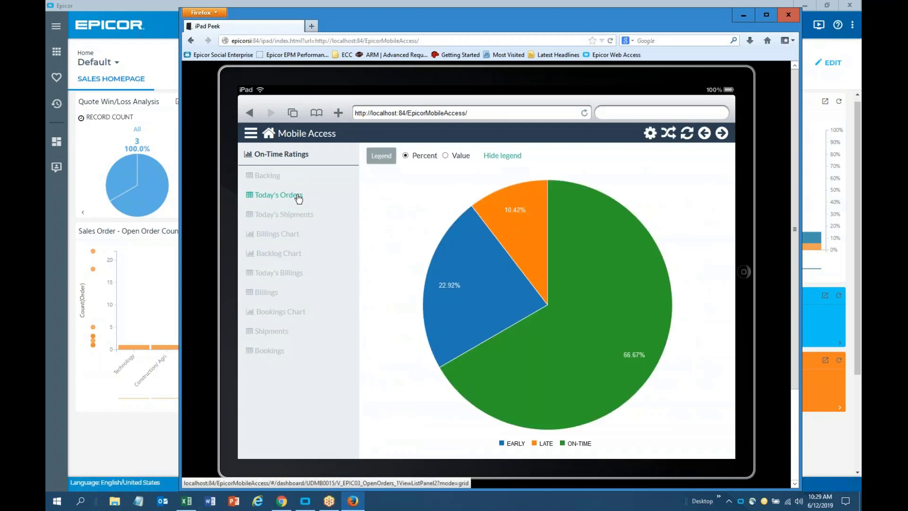
pyautogui.click(728, 502)
pyautogui.click(718, 496)
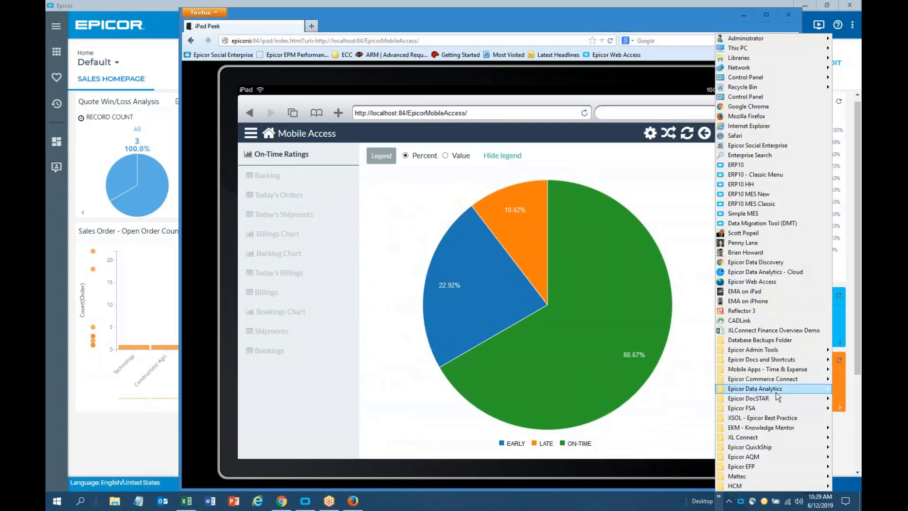
# Launch Mobile Access in the iPhone emulator and sign in with the demo username and password
pyautogui.click(765, 301)
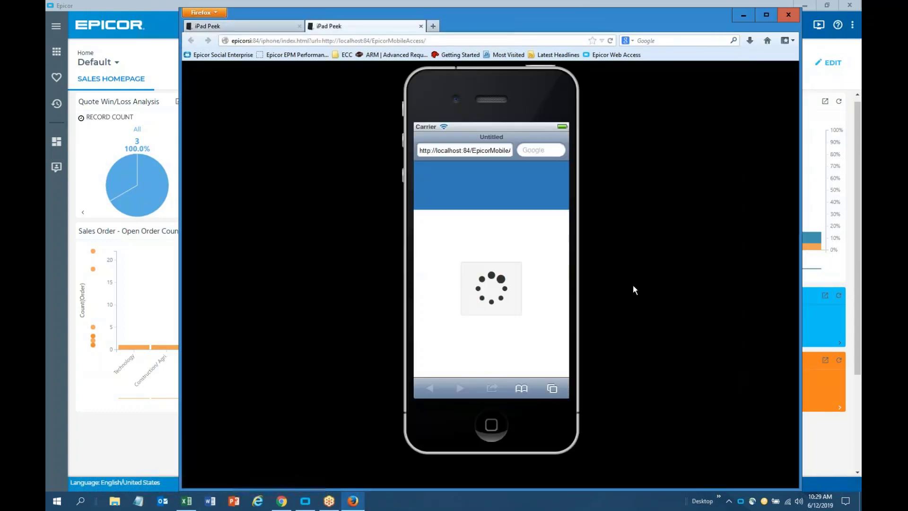
pyautogui.write('epicor')
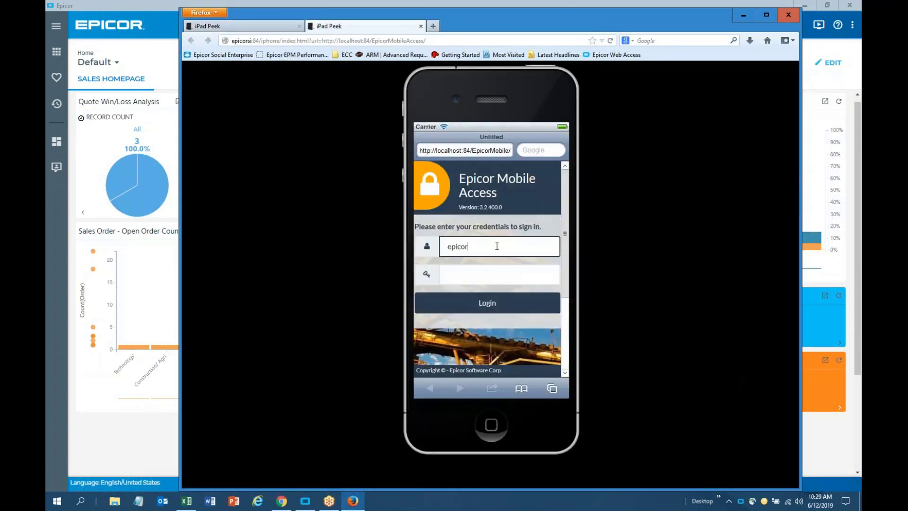
pyautogui.press('Tab')
pyautogui.write('epicor')
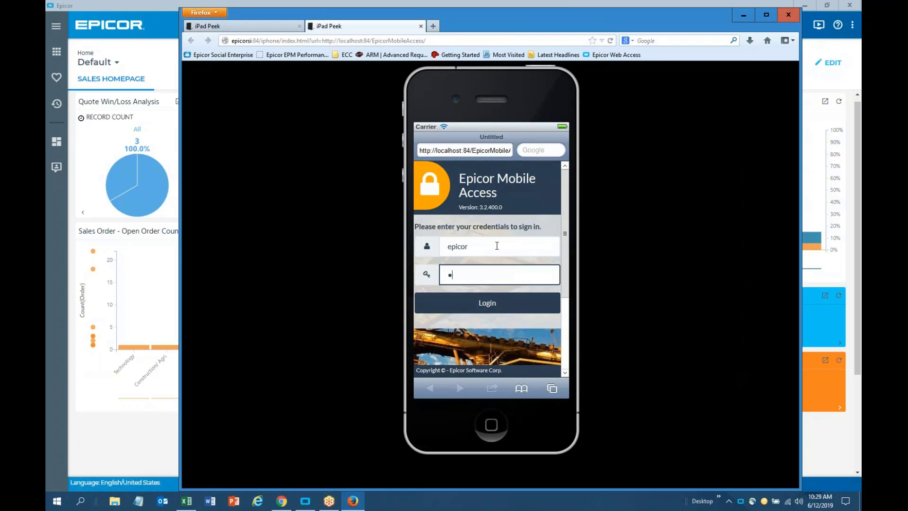
pyautogui.click(484, 305)
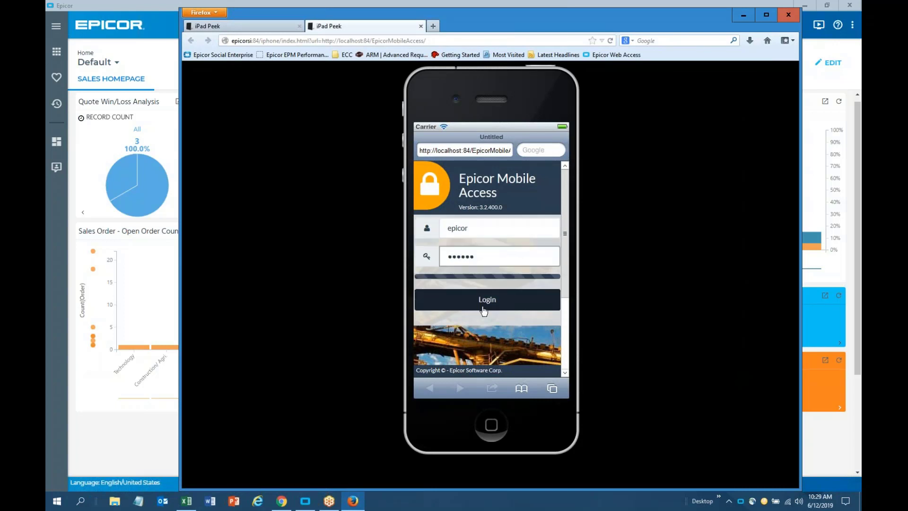
# Show the Contact Information list under Menu > CRM / Sales
pyautogui.click(428, 173)
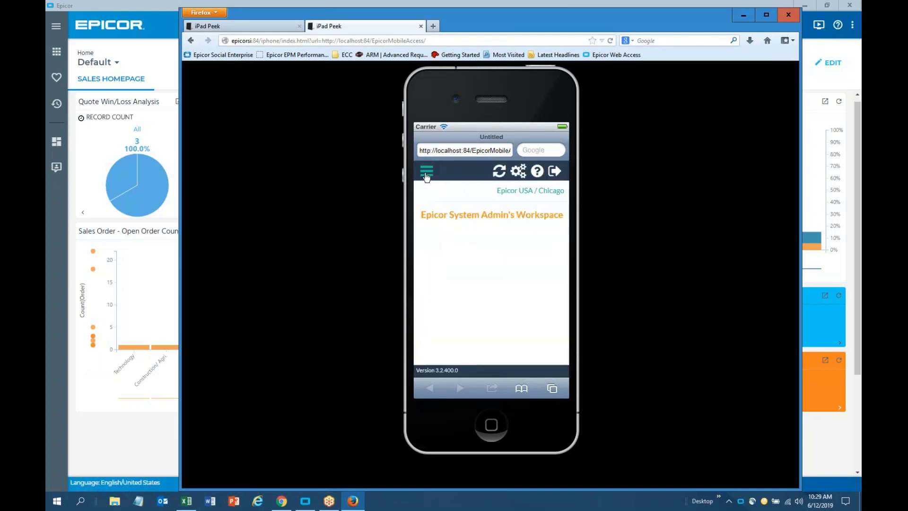
pyautogui.click(448, 256)
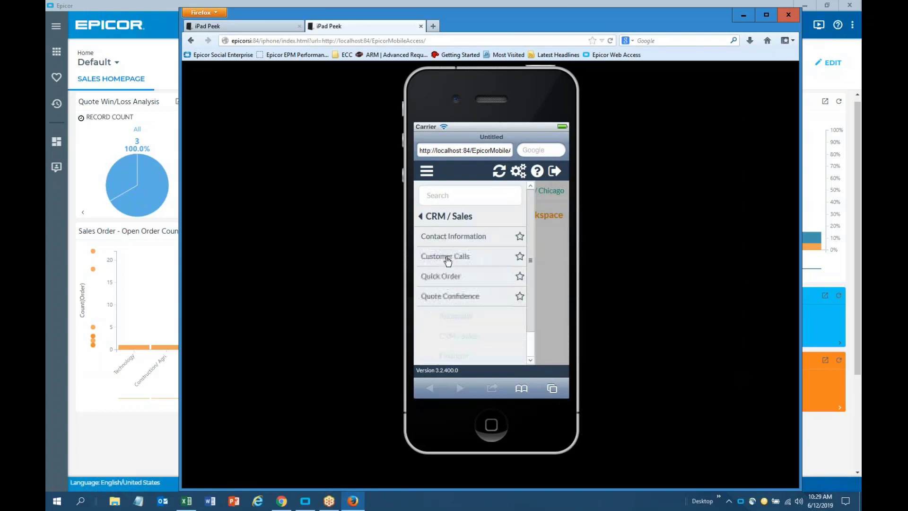
pyautogui.click(457, 242)
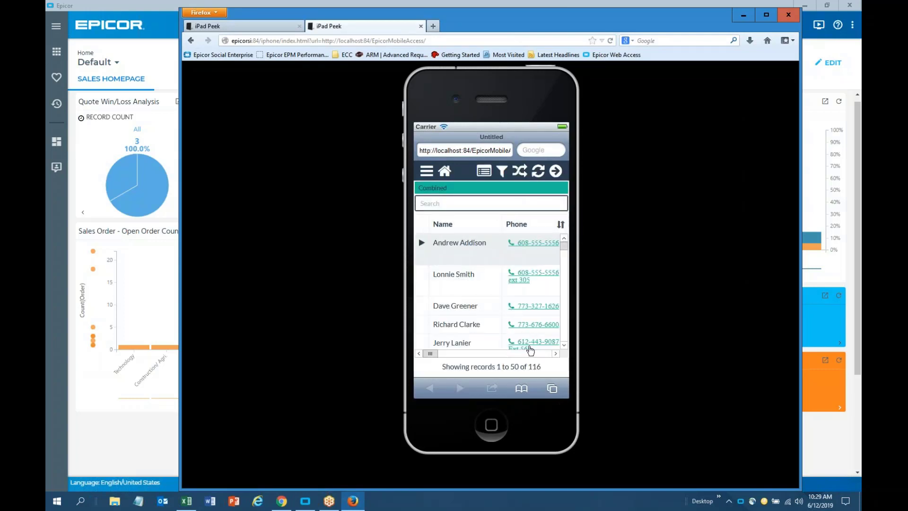
pyautogui.moveTo(435, 358); pyautogui.dragTo(500, 354)
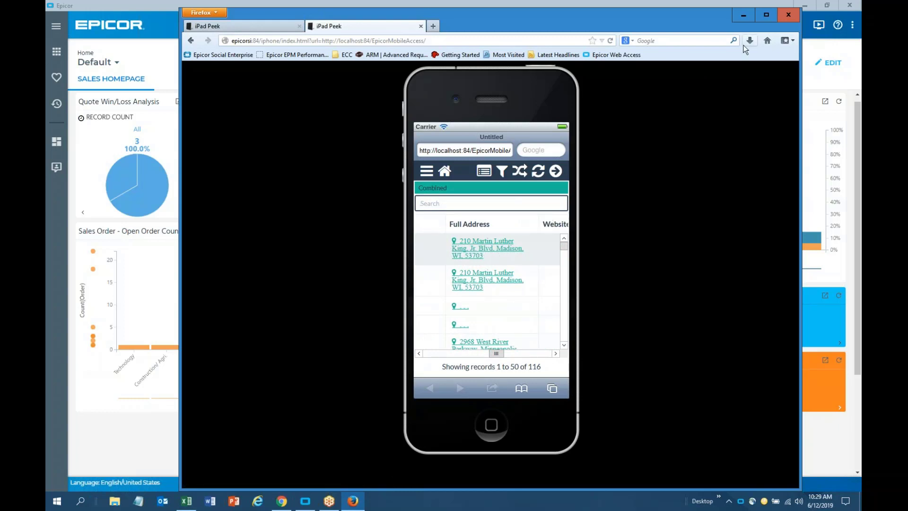
# Close the emulator browser, leaving both the iPad and iPhone pages
pyautogui.click(785, 16)
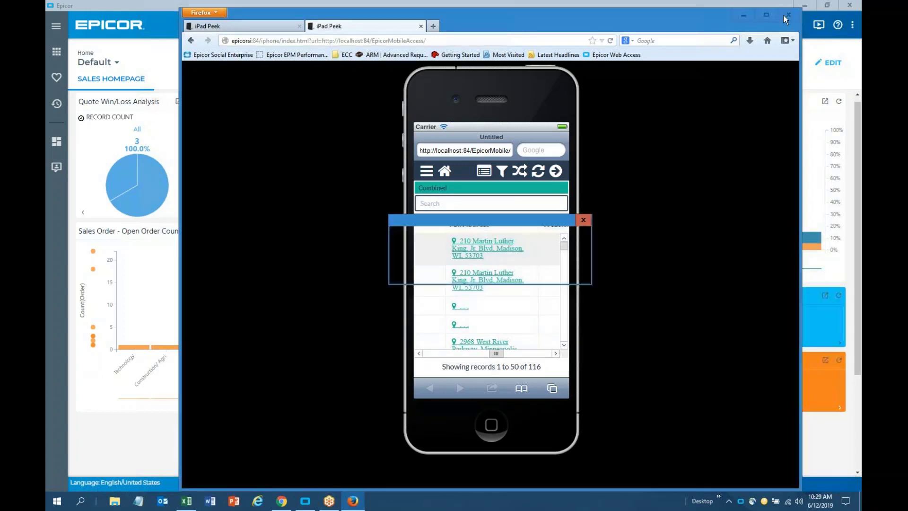
pyautogui.click(478, 271)
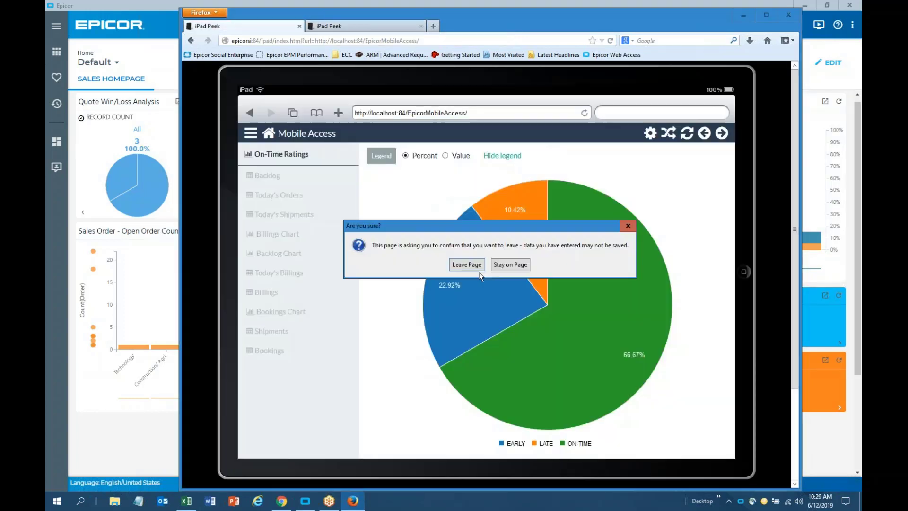
pyautogui.click(469, 266)
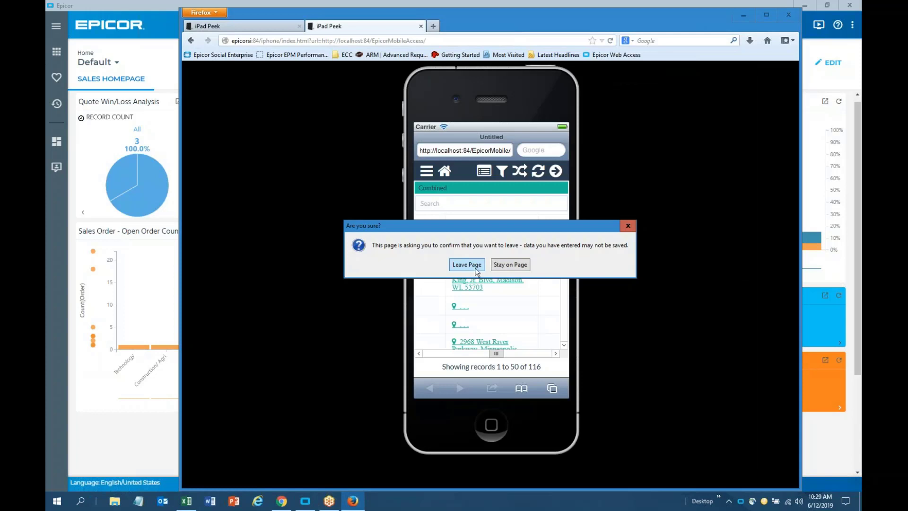
pyautogui.click(475, 268)
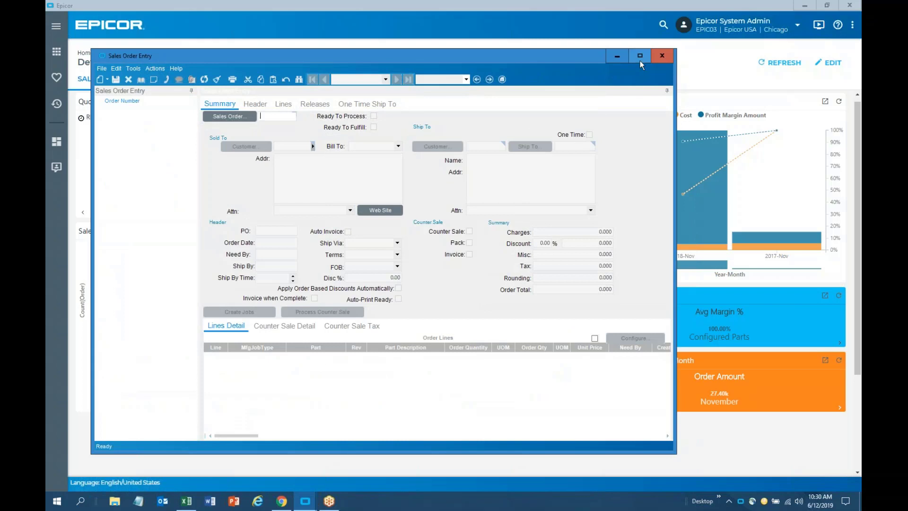
# Maximize Sales Order Entry and load Addison, Inc's sales order 5625 from the order search
pyautogui.click(639, 56)
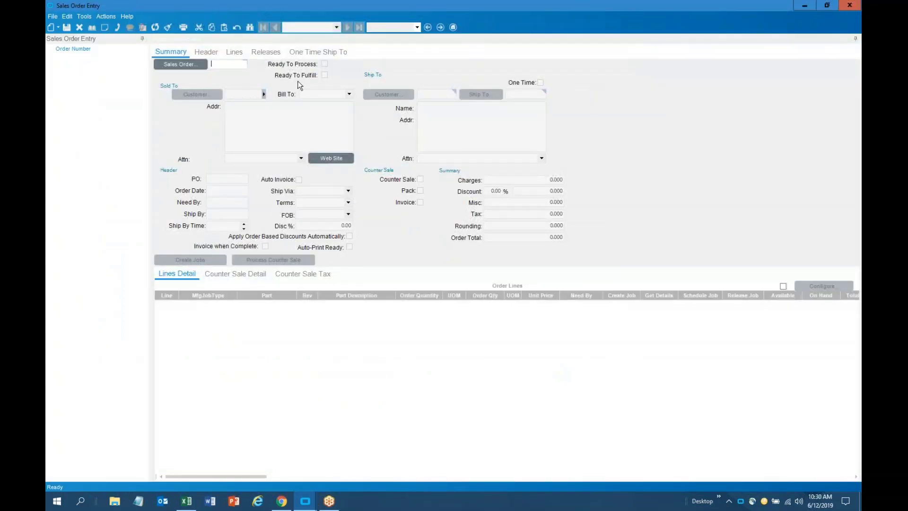
pyautogui.click(235, 64)
pyautogui.click(199, 65)
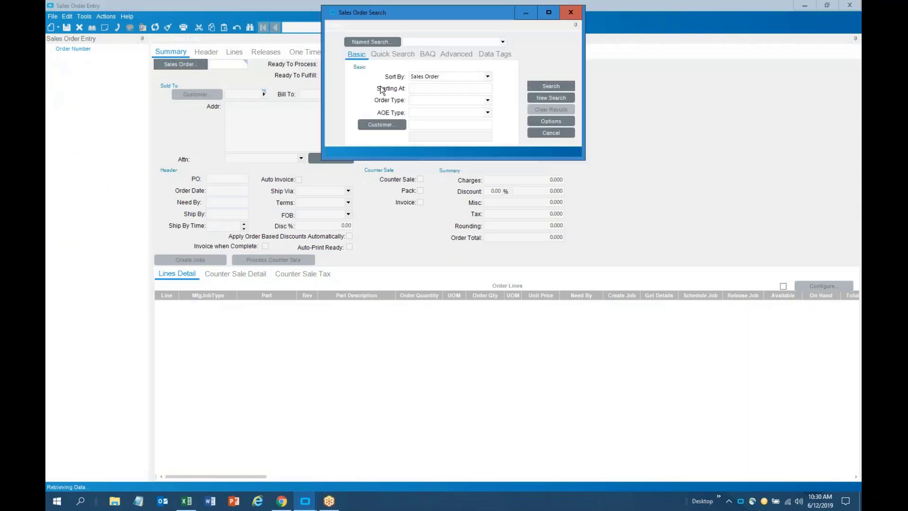
pyautogui.click(549, 86)
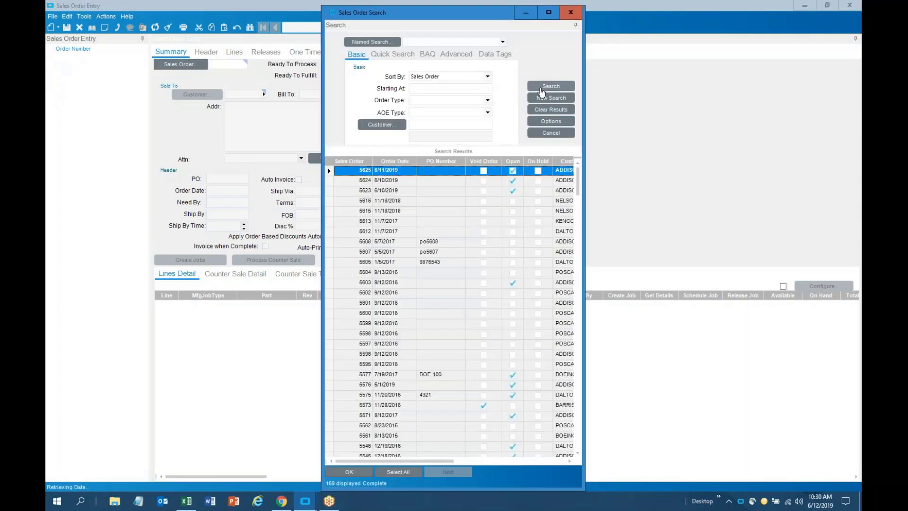
pyautogui.doubleClick(358, 171)
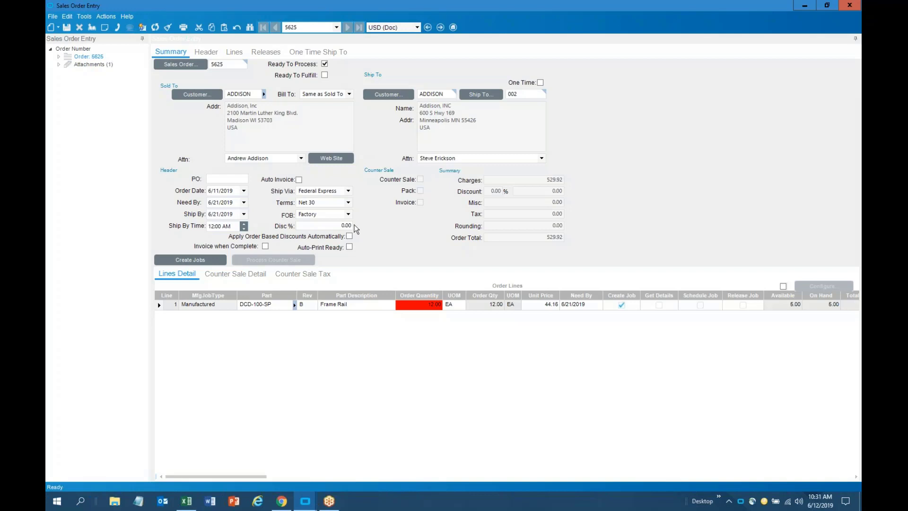
# Enter a 15% order discount, then raise it to 40%
pyautogui.click(330, 226)
pyautogui.moveTo(330, 226); pyautogui.dragTo(439, 233)
pyautogui.write('15.')
pyautogui.press('Tab')
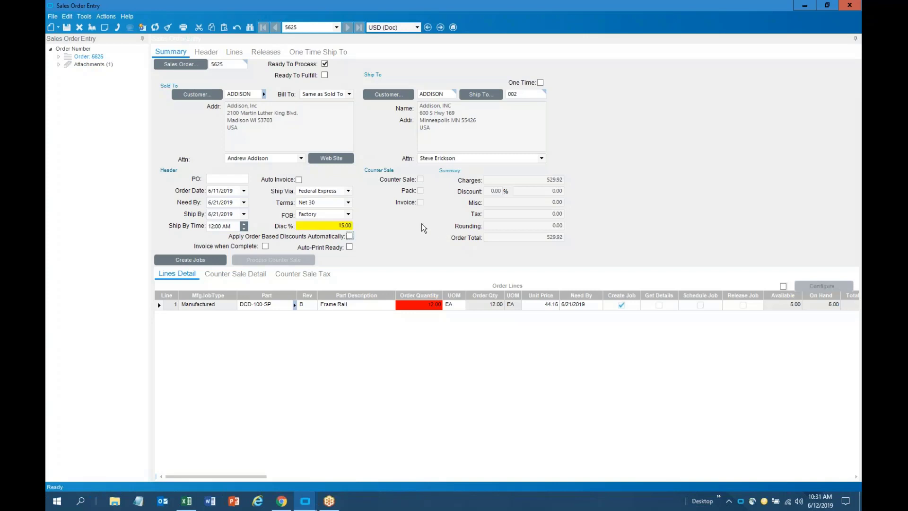
pyautogui.click(346, 227)
pyautogui.write('40.')
pyautogui.press('Tab')
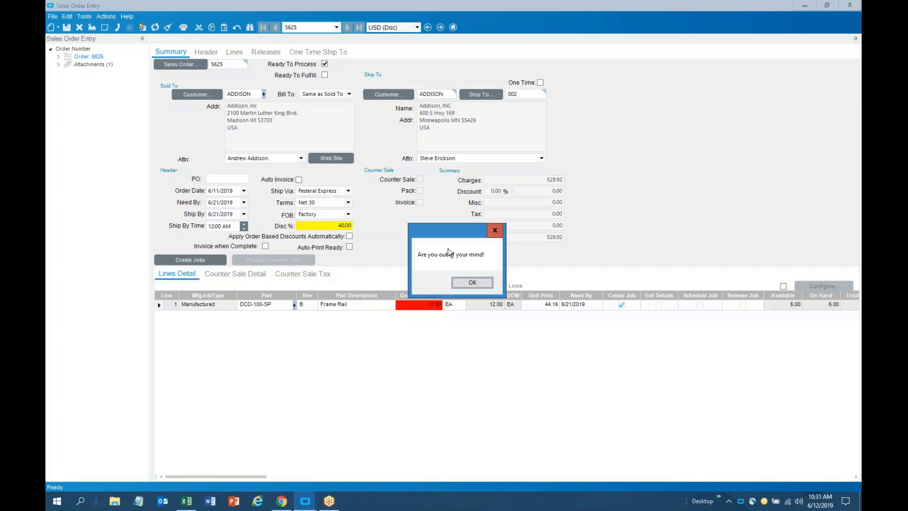
# Dismiss the large-discount warning and save order 5625
pyautogui.moveTo(452, 235); pyautogui.dragTo(414, 173)
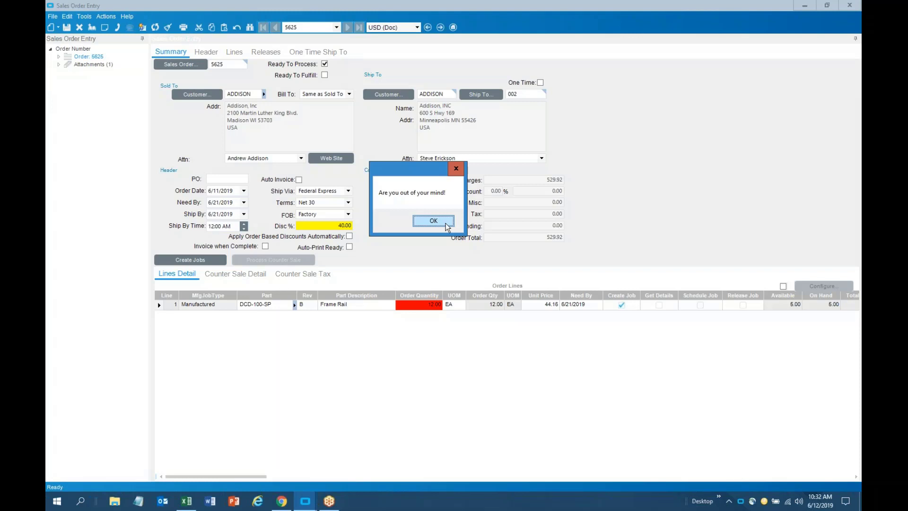
pyautogui.click(446, 223)
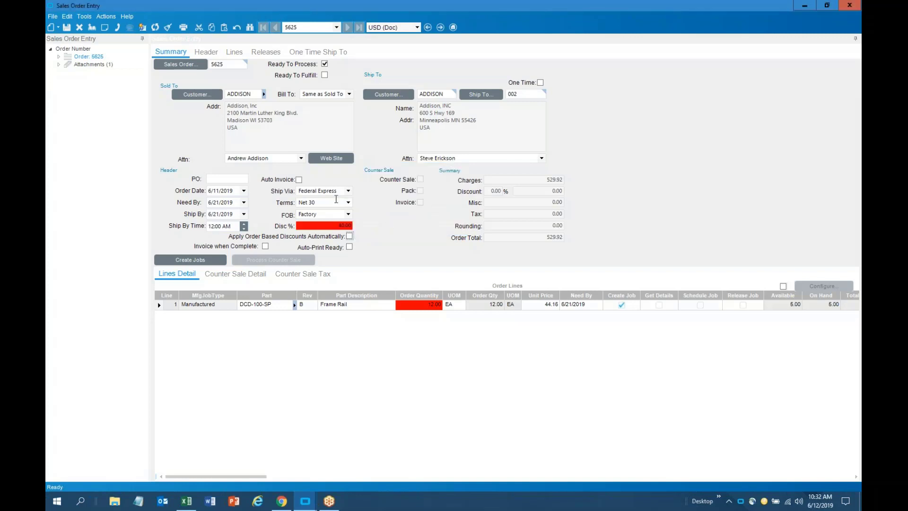
pyautogui.click(70, 27)
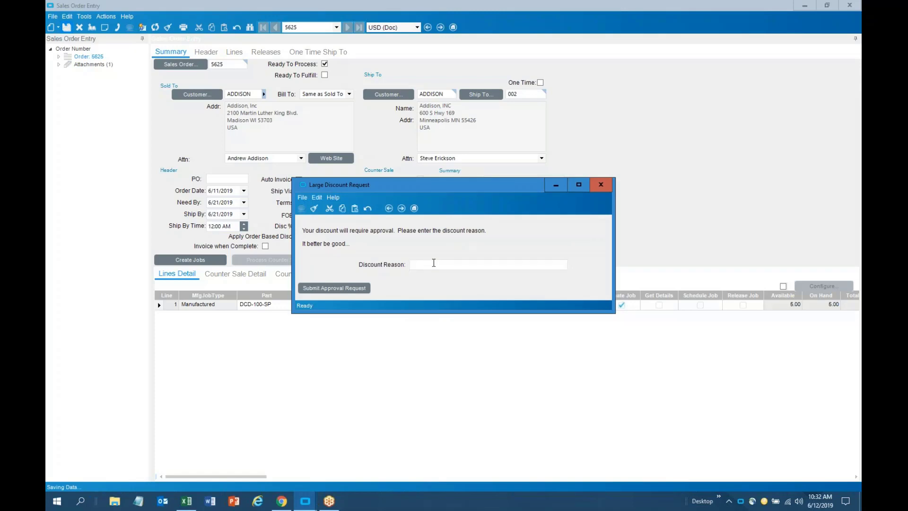
# Submit the discount for approval with reason 'I lost a bet at golf', apply it to the lines, and switch to Outlook
pyautogui.write('I lost a bet at golf')
pyautogui.click(326, 288)
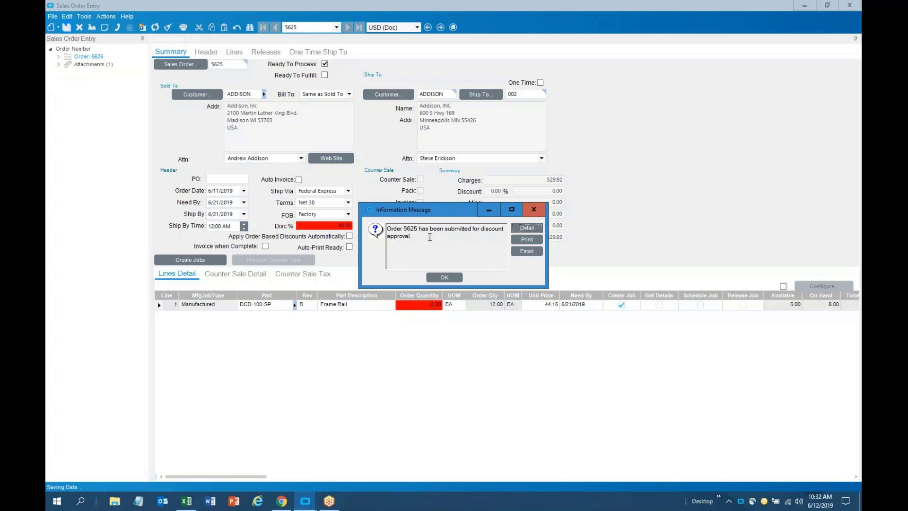
pyautogui.click(444, 278)
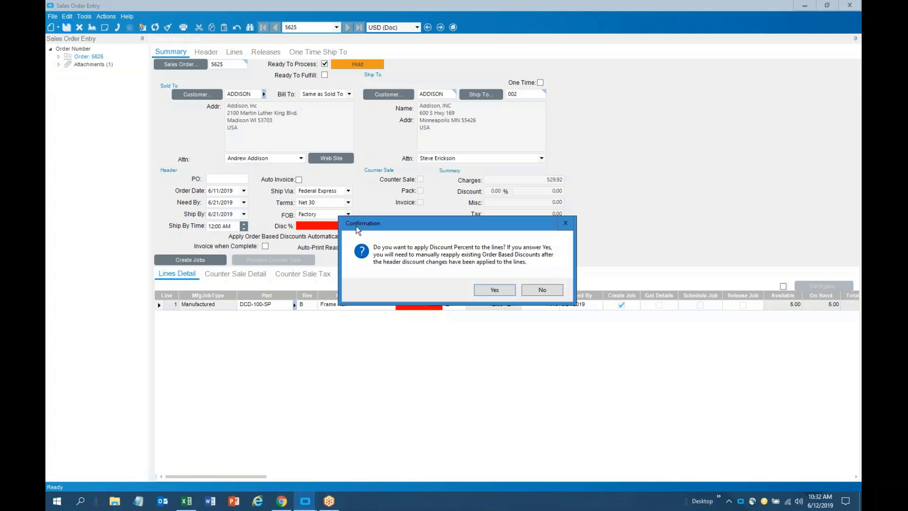
pyautogui.click(494, 290)
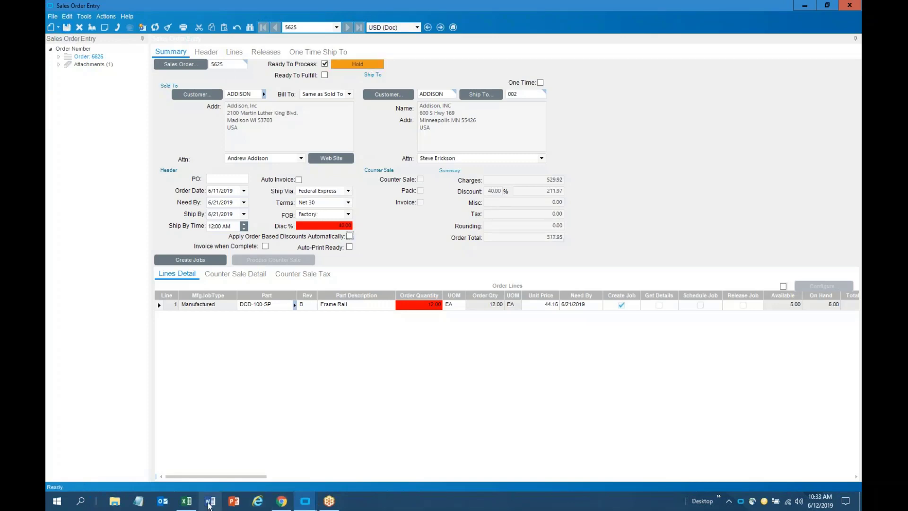
pyautogui.click(162, 505)
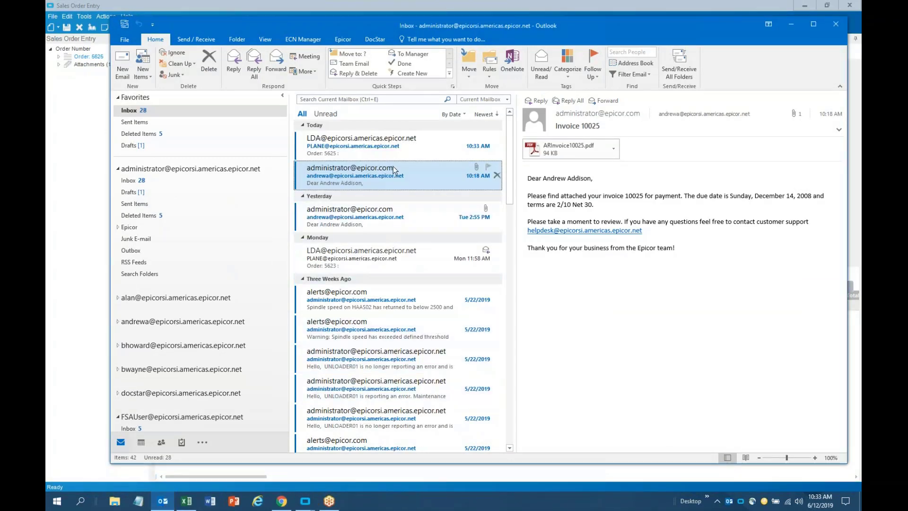
# Open the Order 5625 approval email and review the requested 40.00% discount and reason
pyautogui.click(392, 146)
pyautogui.click(815, 27)
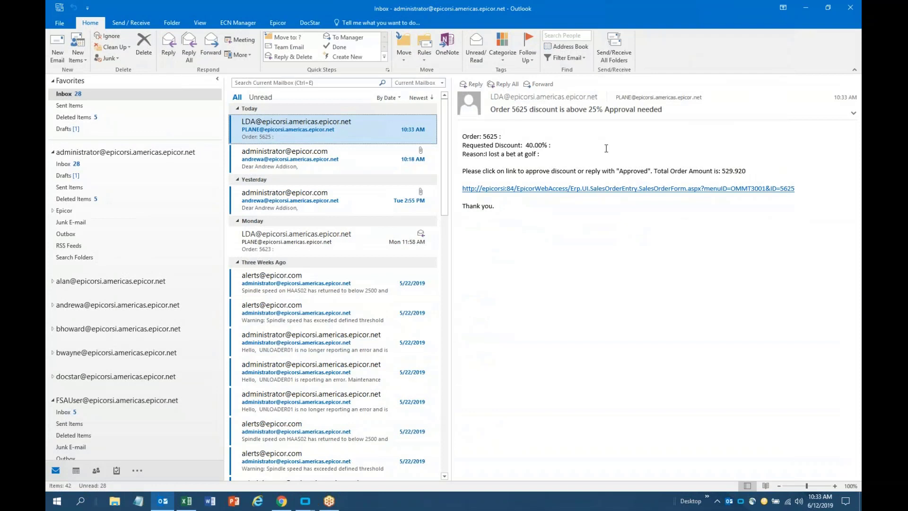
pyautogui.doubleClick(527, 145)
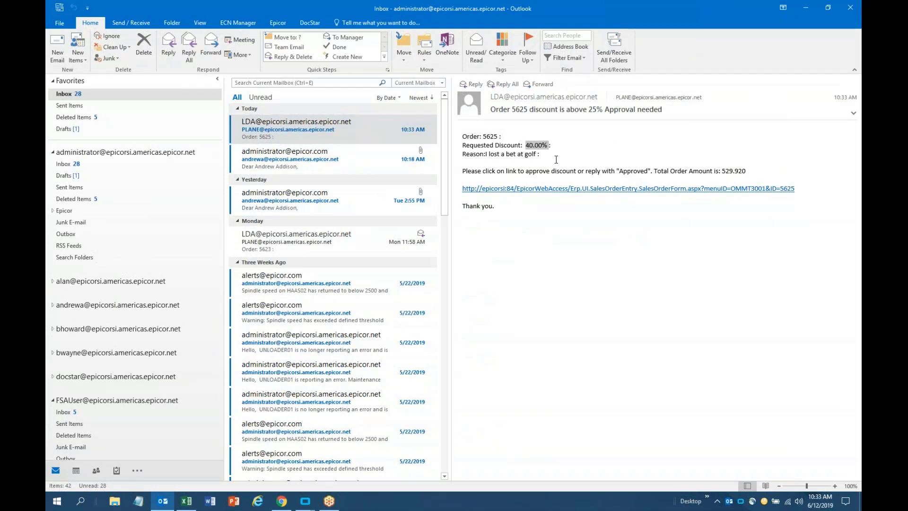
pyautogui.moveTo(487, 157); pyautogui.dragTo(538, 156)
pyautogui.click(574, 157)
# Reply All with 'Approved', change the requested discount to 15, send it, and minimize Outlook
pyautogui.click(189, 53)
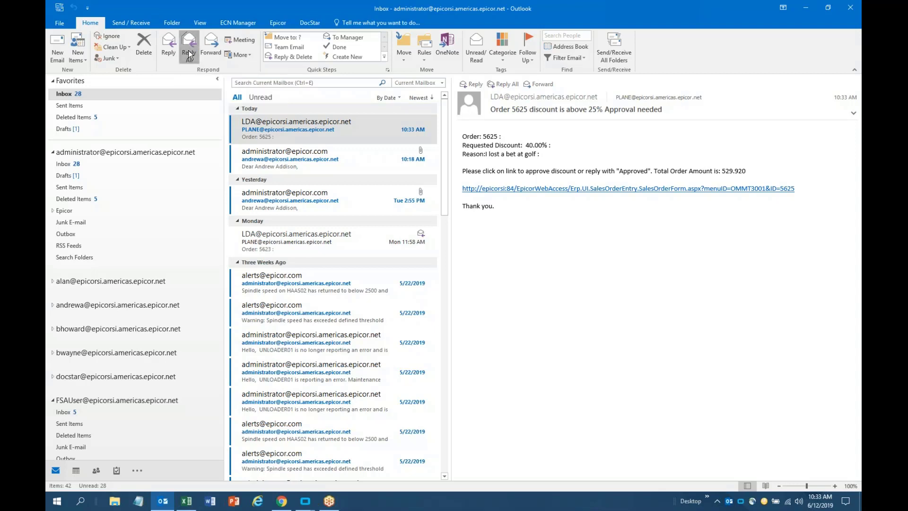
pyautogui.click(473, 165)
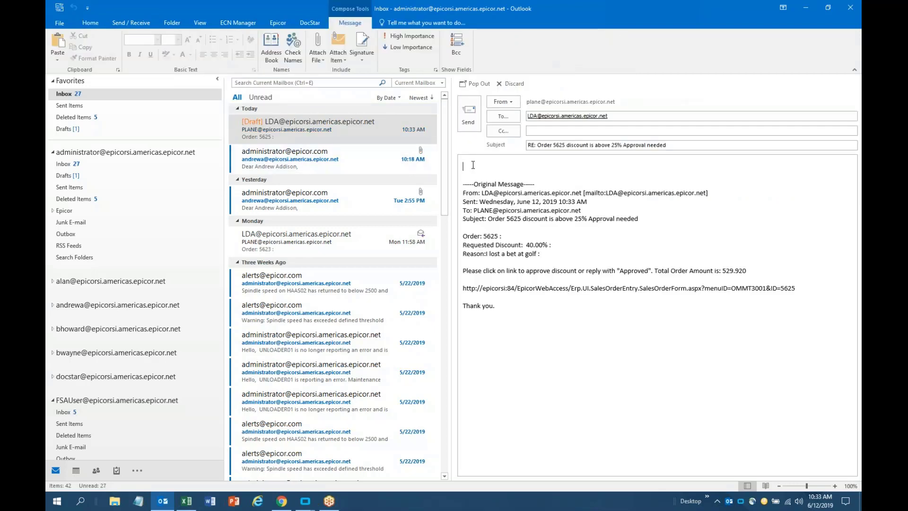
pyautogui.write('Approved')
pyautogui.click(531, 245)
pyautogui.press('Delete')
pyautogui.press('BackSpace')
pyautogui.write('15')
pyautogui.click(477, 126)
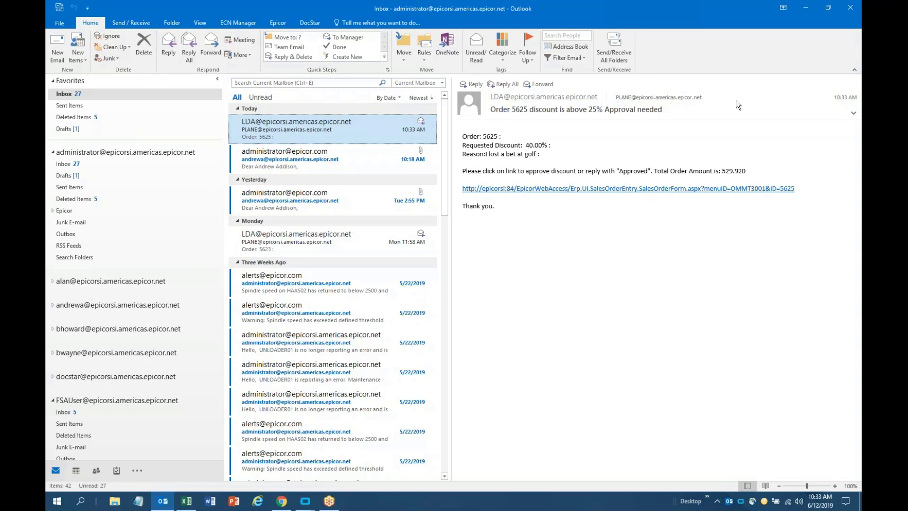
pyautogui.click(807, 7)
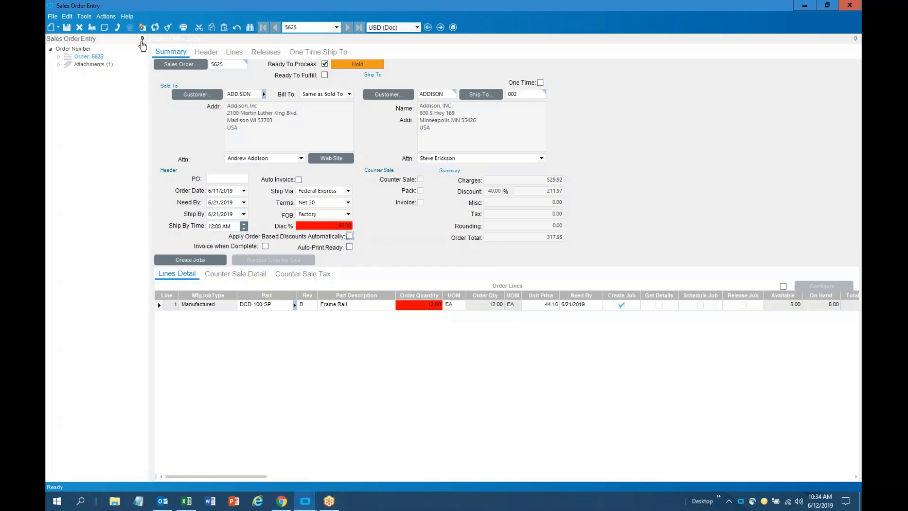
# Refresh order 5625 to pick up the approved 15% discount, then close Sales Order Entry
pyautogui.click(155, 28)
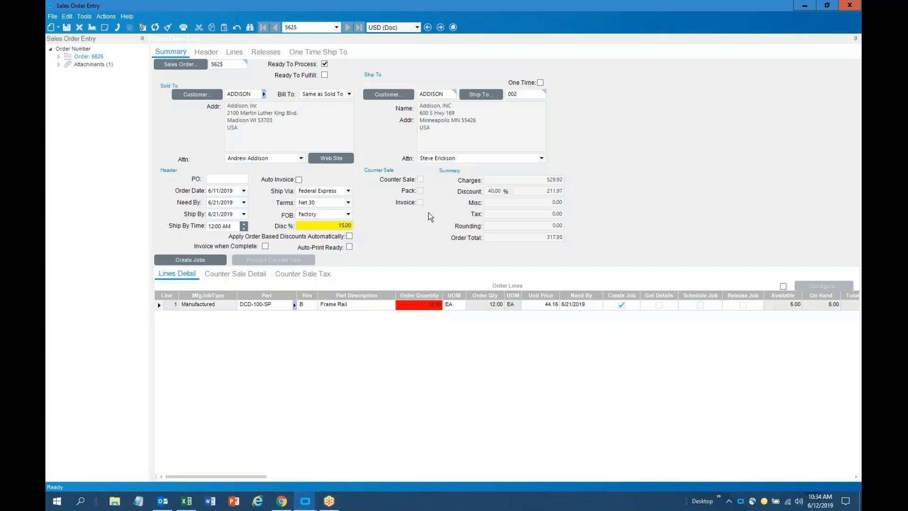
pyautogui.click(826, 6)
pyautogui.moveTo(493, 57); pyautogui.dragTo(545, 41)
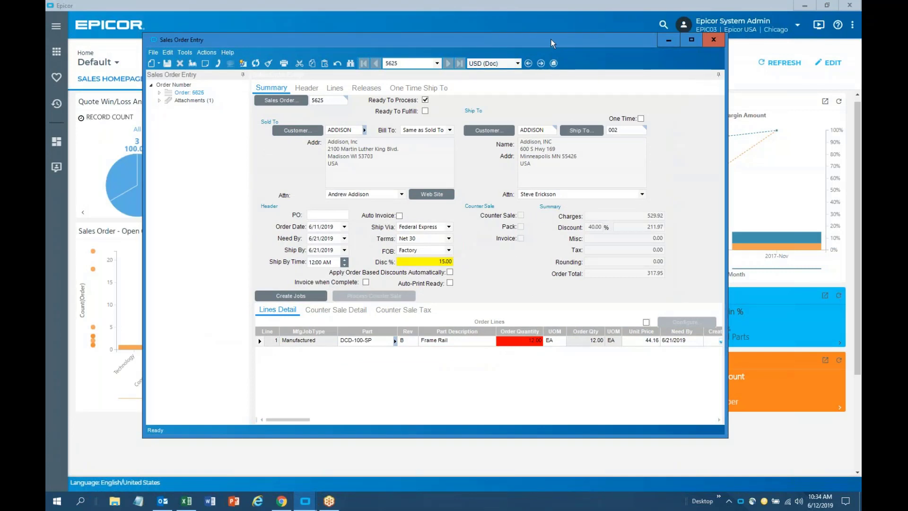
pyautogui.click(705, 43)
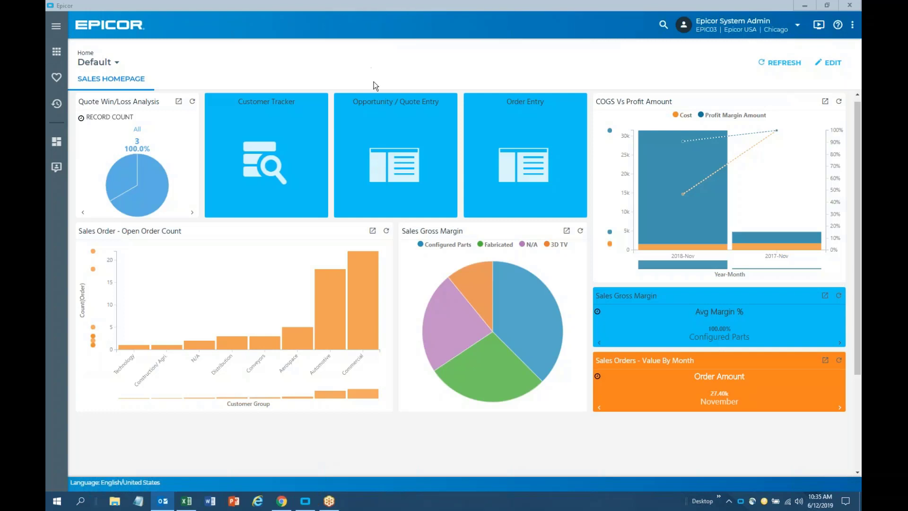
# In full-screen Opportunity/Quote Entry, start a new quote for customer Addison, Inc. and save it
pyautogui.click(406, 140)
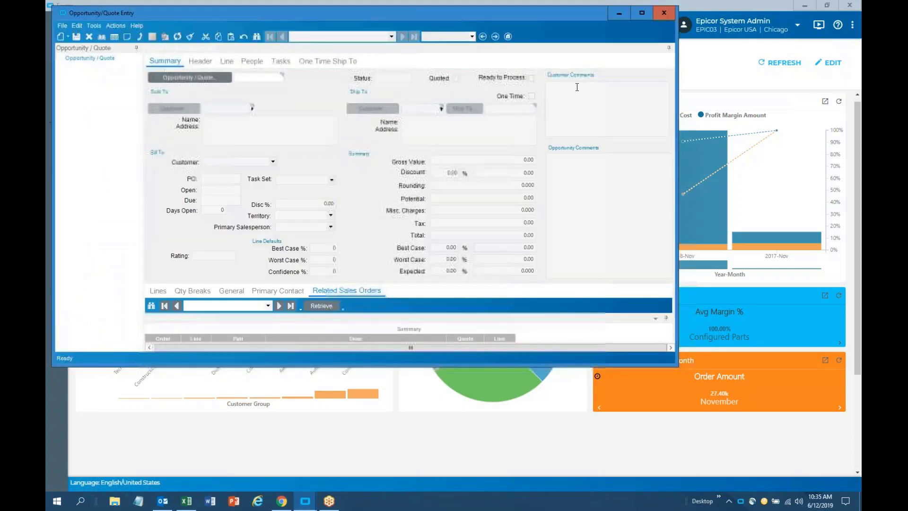
pyautogui.click(642, 16)
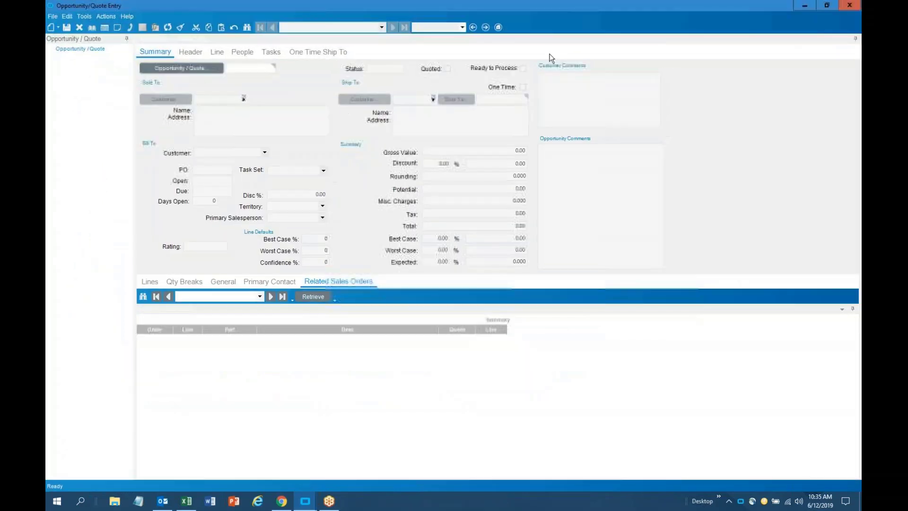
pyautogui.click(57, 27)
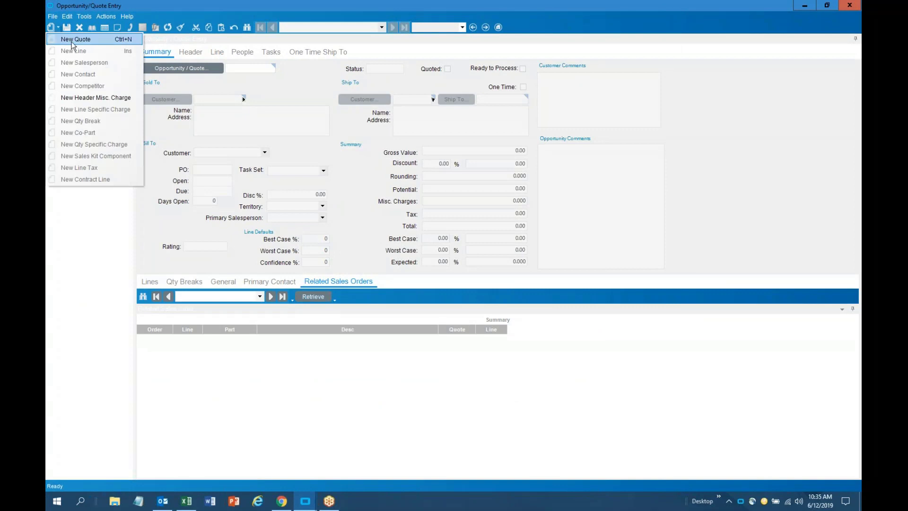
pyautogui.click(70, 41)
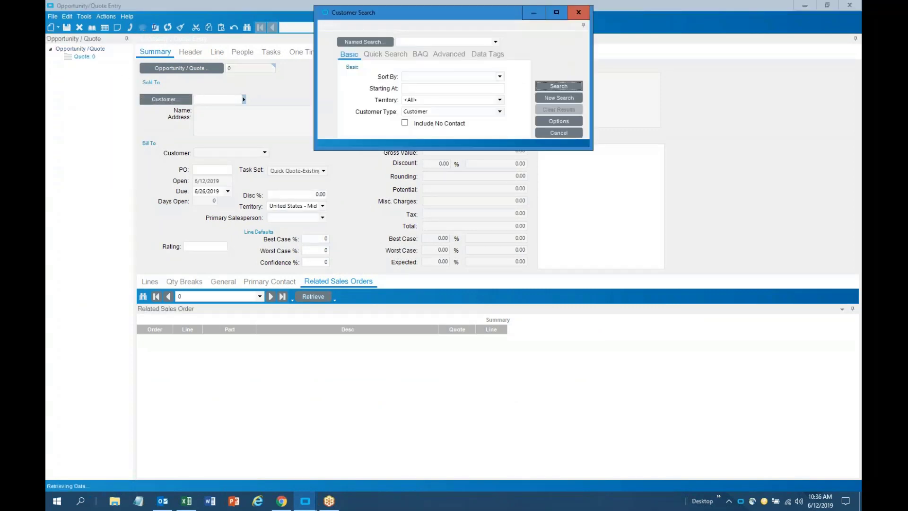
pyautogui.click(558, 85)
pyautogui.doubleClick(323, 164)
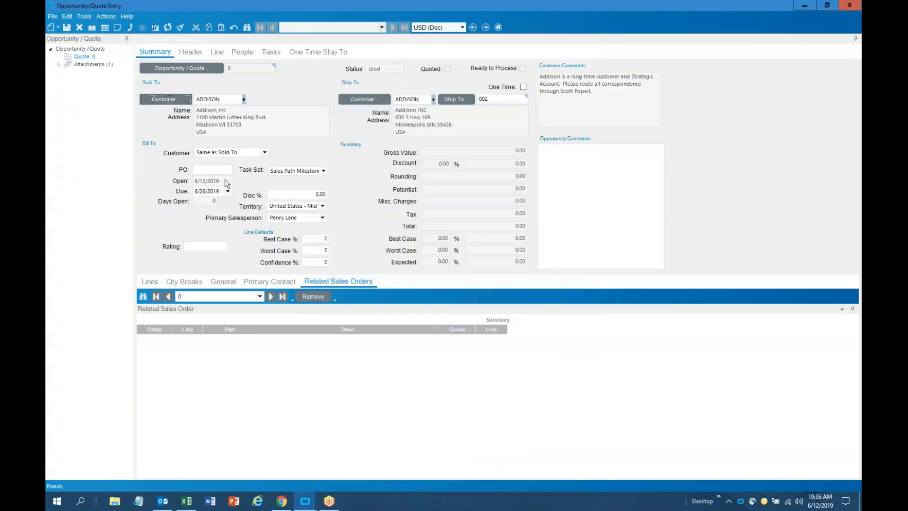
pyautogui.hotkey('ctrl', 's')
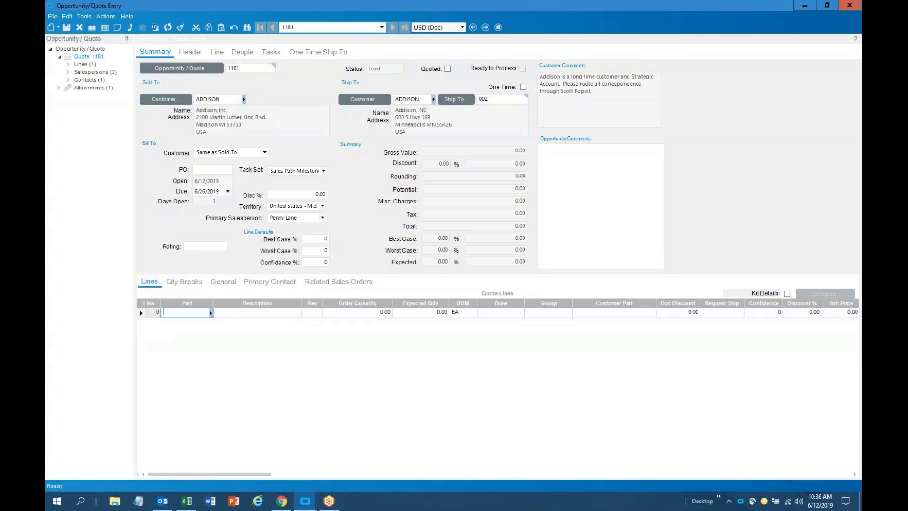
# Search parts for 'dcd' and put DCD-100-SP Frame Rail on quote line 1
pyautogui.rightClick(187, 313)
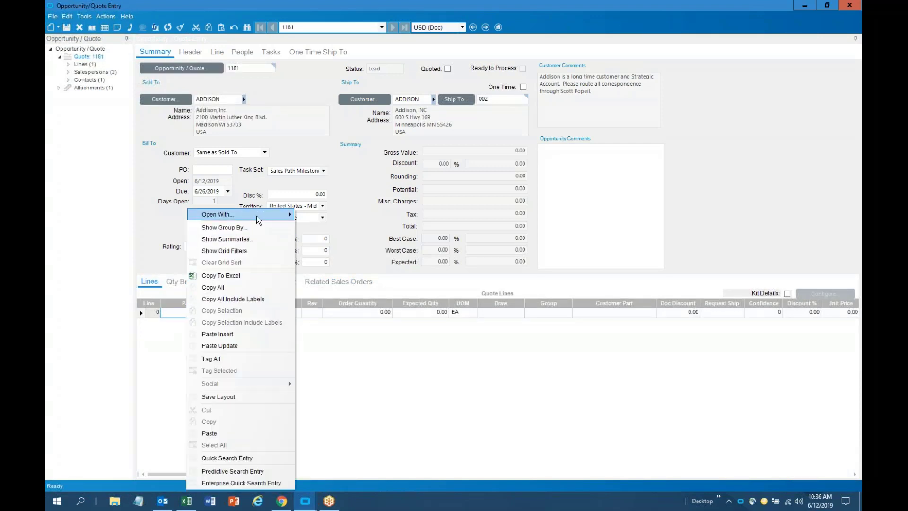
pyautogui.moveTo(256, 216)
pyautogui.click(331, 293)
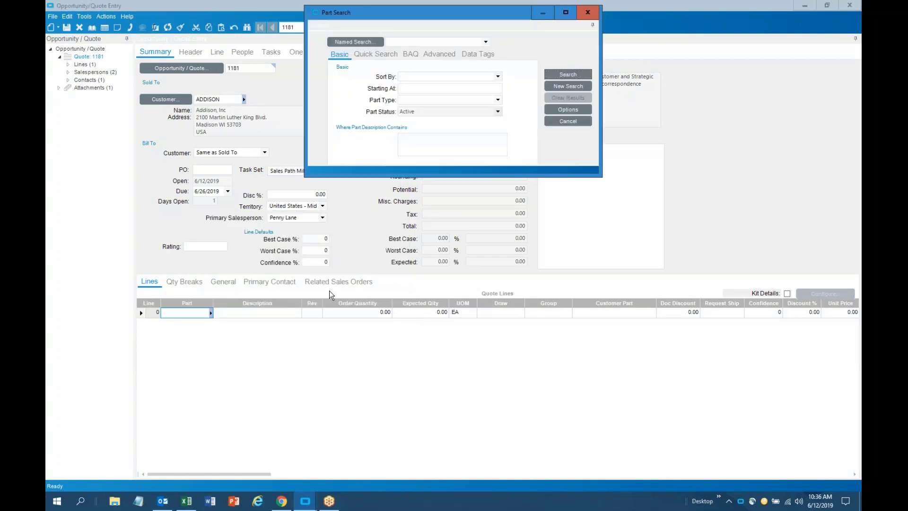
pyautogui.click(580, 75)
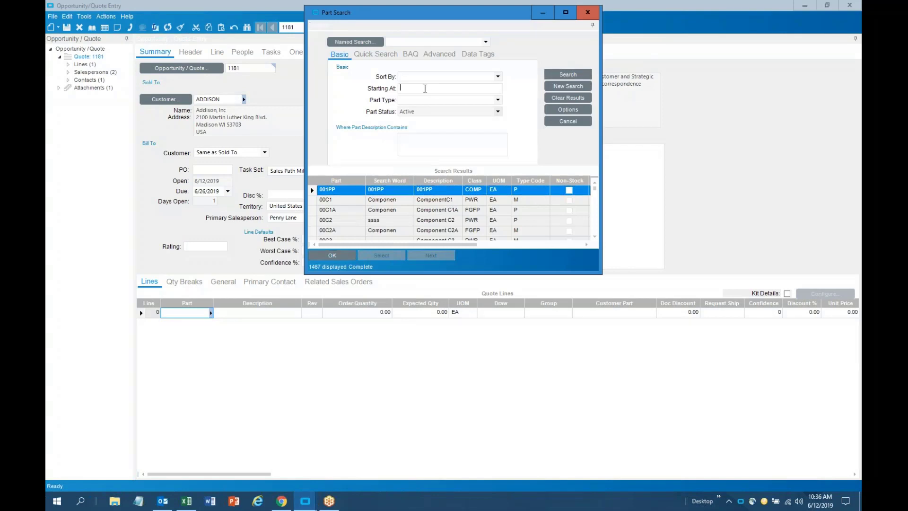
pyautogui.write('dc d-1')
pyautogui.press('BackSpace')
pyautogui.press('BackSpace')
pyautogui.press('BackSpace')
pyautogui.press('BackSpace')
pyautogui.write('dcd')
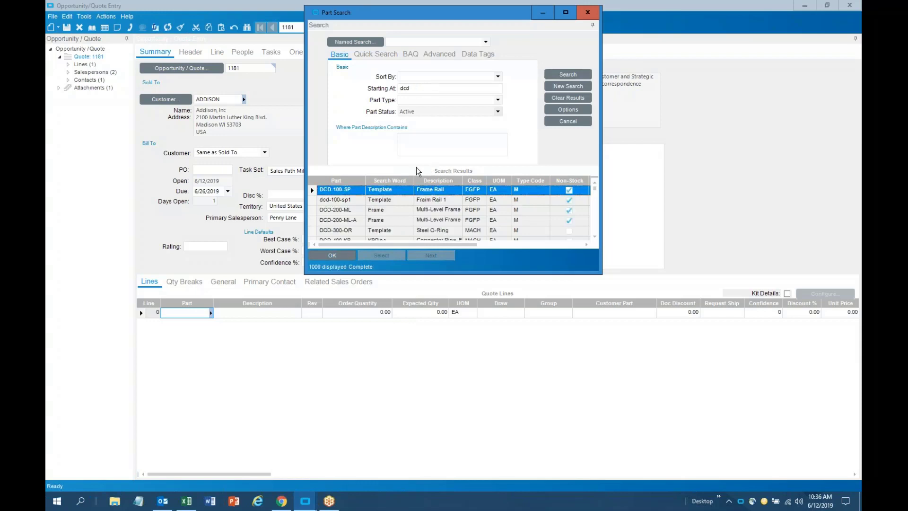
pyautogui.doubleClick(356, 192)
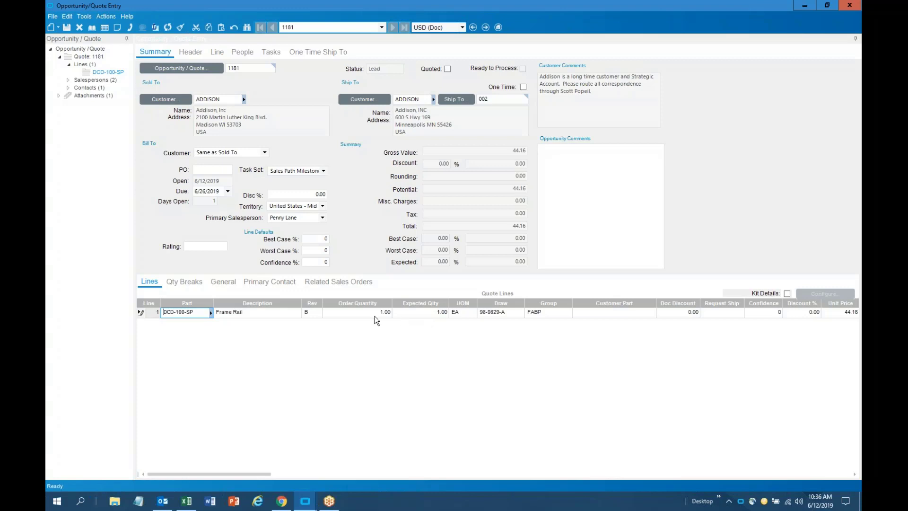
# Save the Frame Rail line, review its Qty Breaks, then add a blank second line
pyautogui.hotkey('ctrl', 's')
pyautogui.click(526, 227)
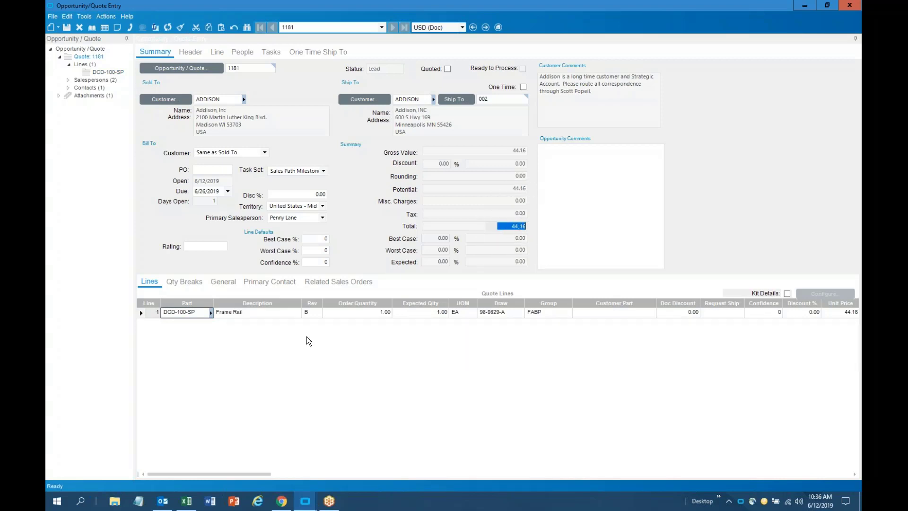
pyautogui.click(184, 282)
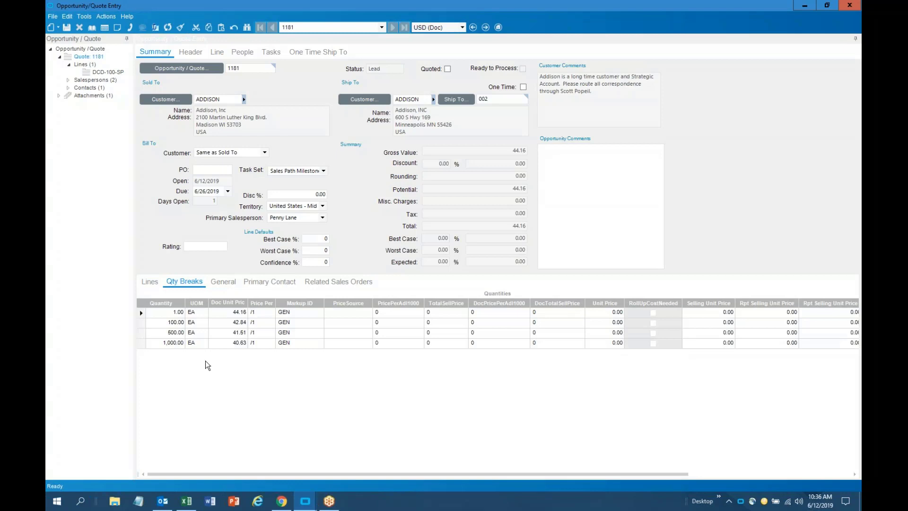
pyautogui.click(151, 283)
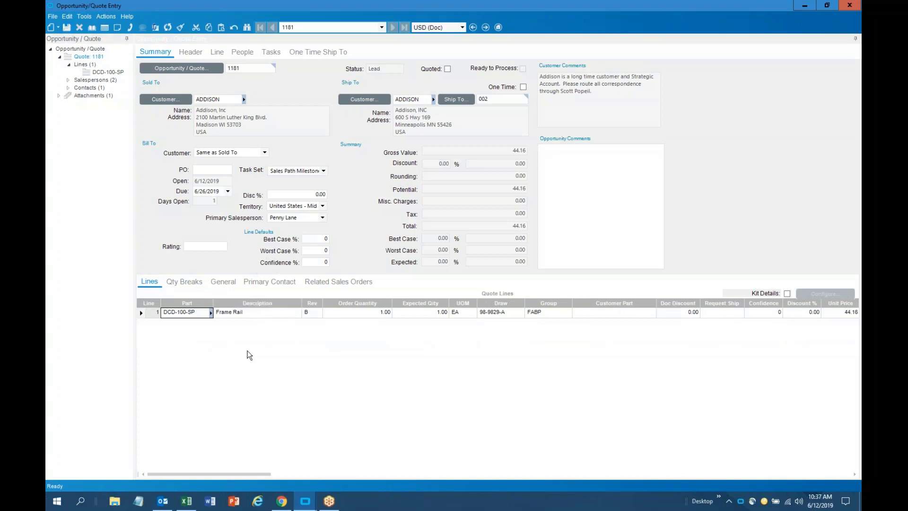
pyautogui.hotkey('ctrl', 'n')
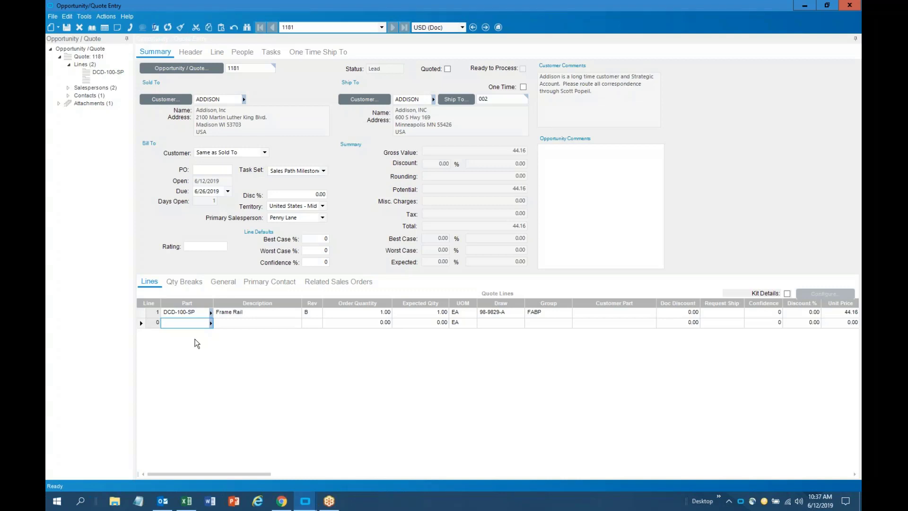
pyautogui.write('MIS-PR-1000')
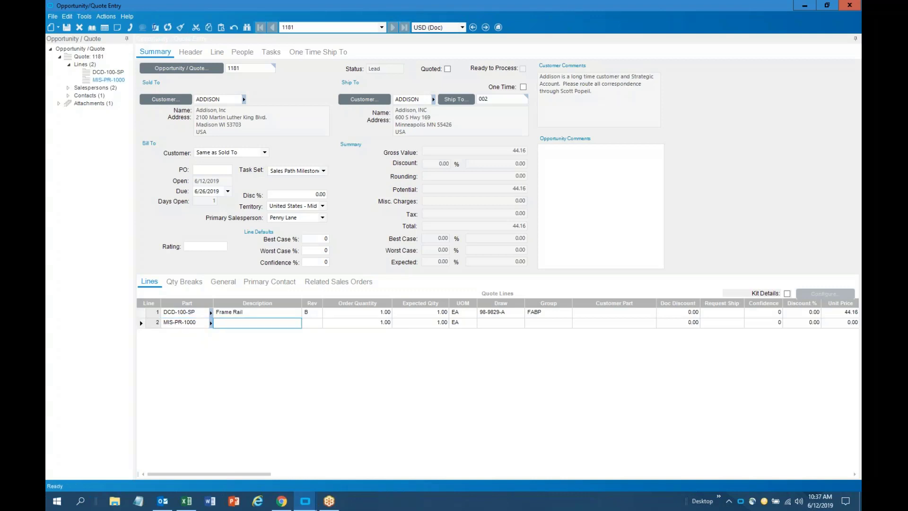
pyautogui.press('Tab')
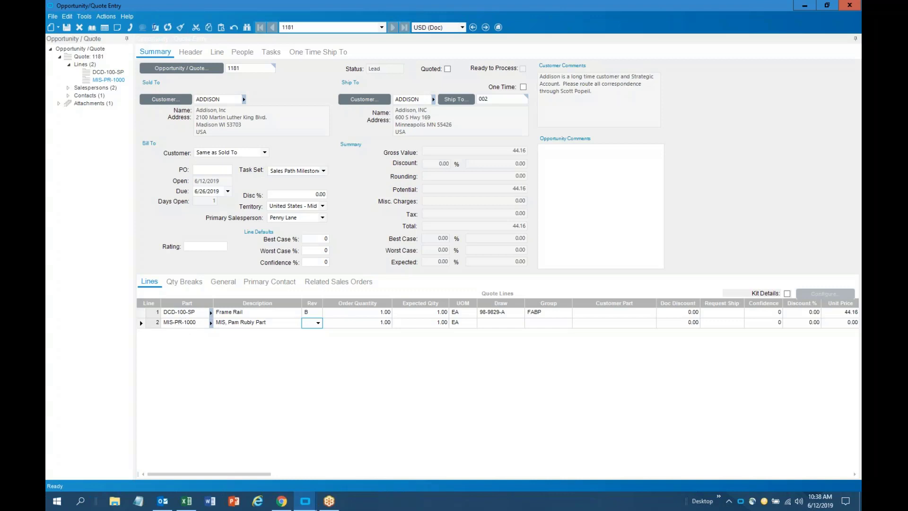
pyautogui.click(67, 27)
pyautogui.moveTo(840, 303); pyautogui.dragTo(511, 309)
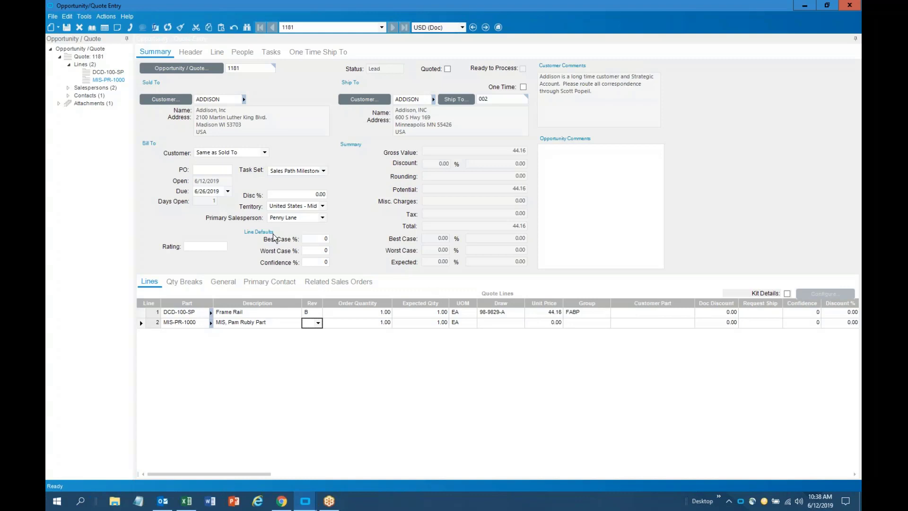
# In the line's Manufacturing tree, choose Get Details on ASM: 0 MIS-PR-1000
pyautogui.click(217, 54)
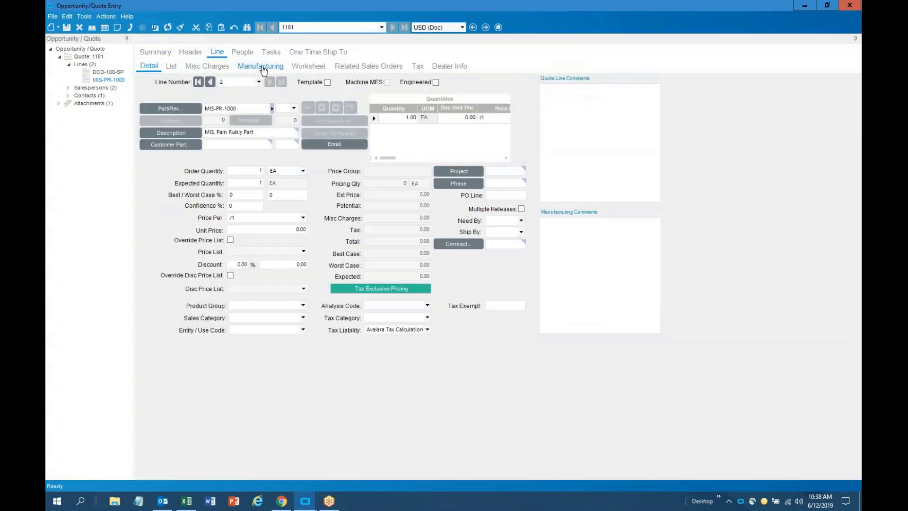
pyautogui.click(262, 68)
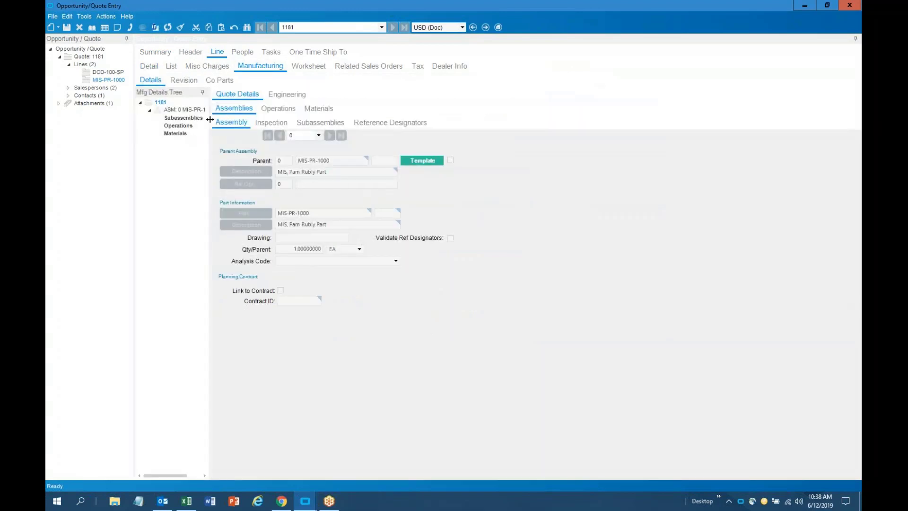
pyautogui.moveTo(209, 120); pyautogui.dragTo(276, 121)
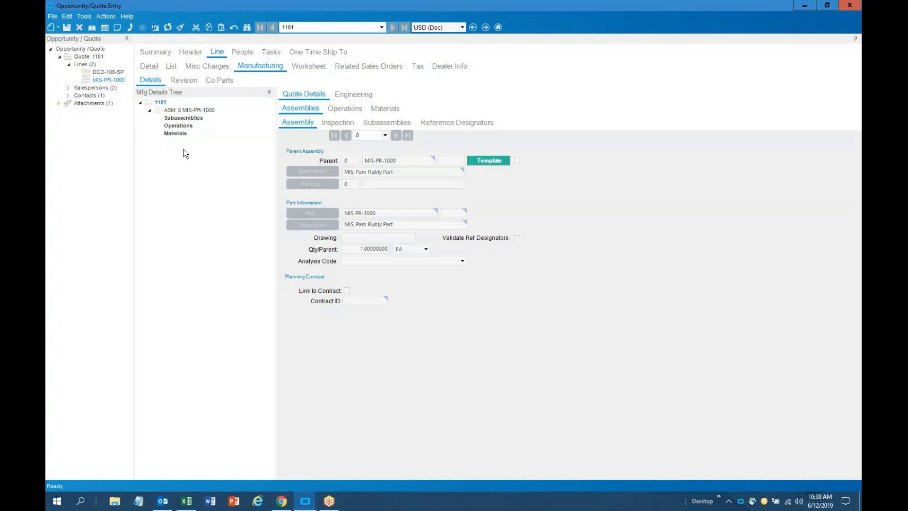
pyautogui.click(191, 111)
pyautogui.rightClick(191, 112)
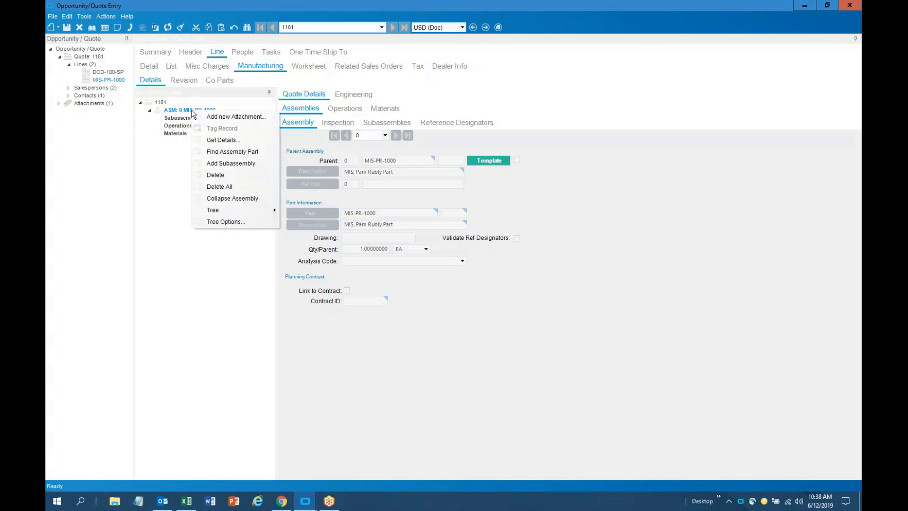
pyautogui.click(223, 143)
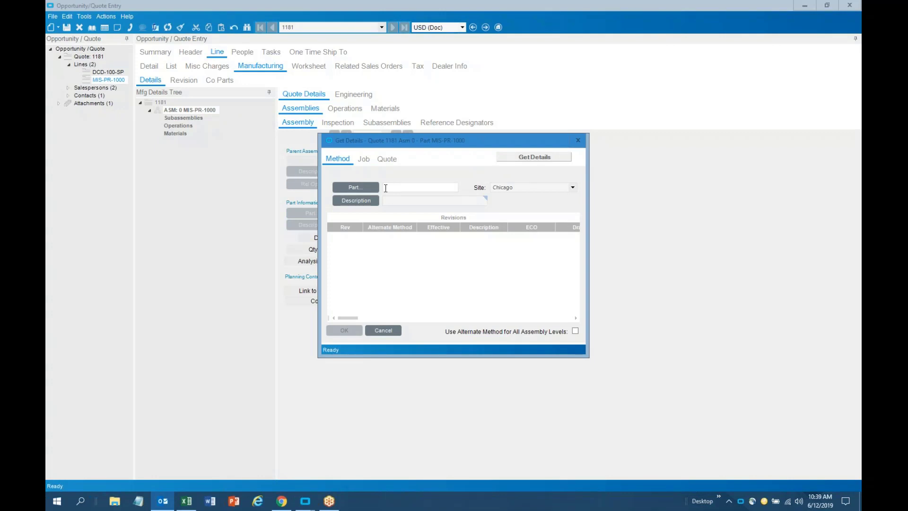
# Get the method from part dcd-100-sp revision B into assembly 0
pyautogui.click(365, 161)
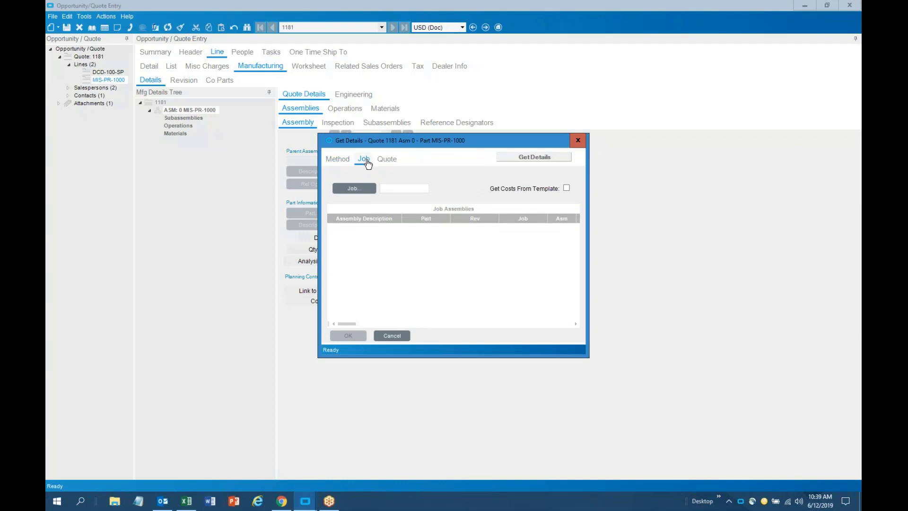
pyautogui.click(387, 160)
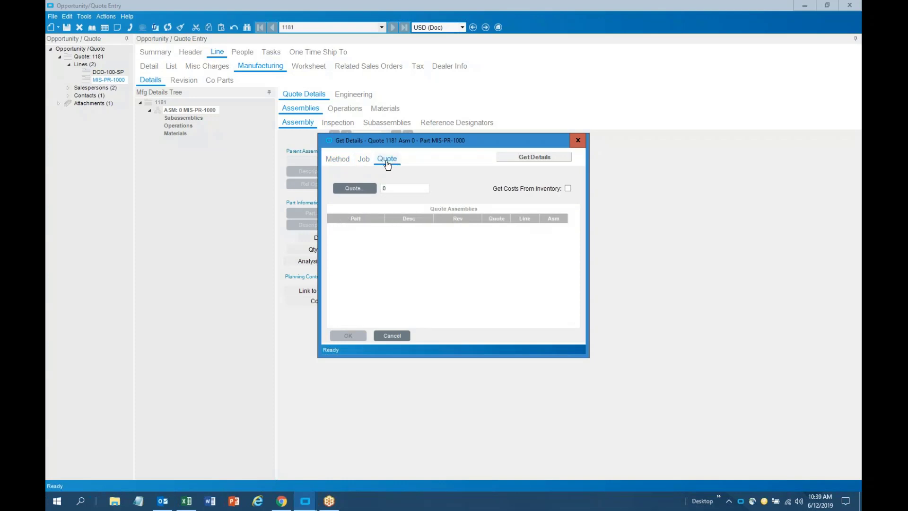
pyautogui.click(341, 162)
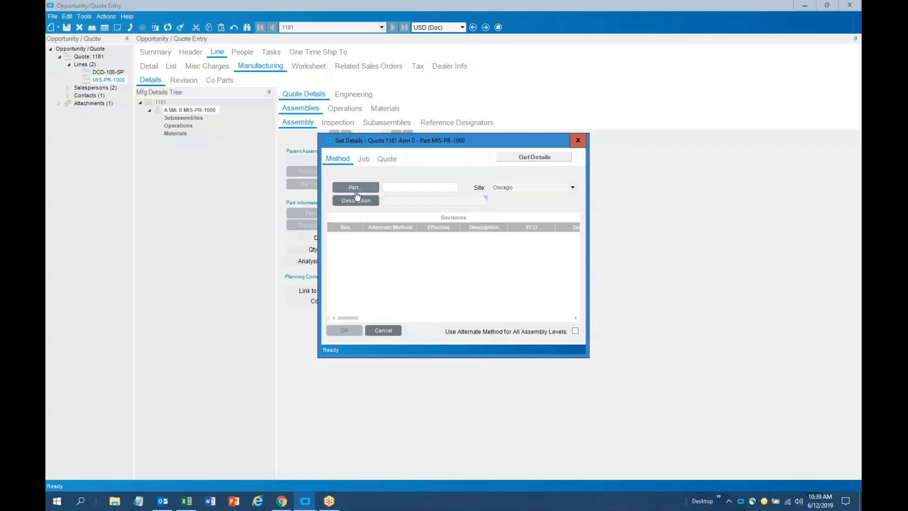
pyautogui.click(401, 187)
pyautogui.write('dcd-100-sp')
pyautogui.press('Tab')
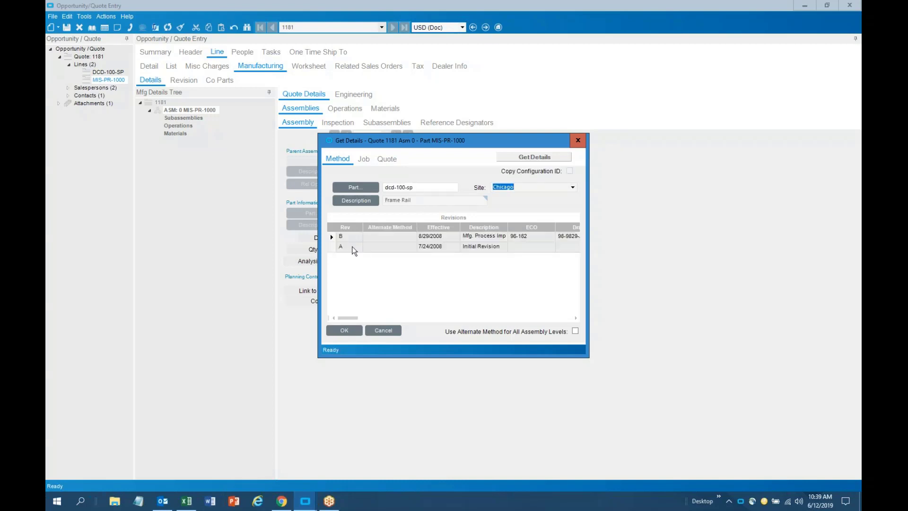
pyautogui.click(331, 236)
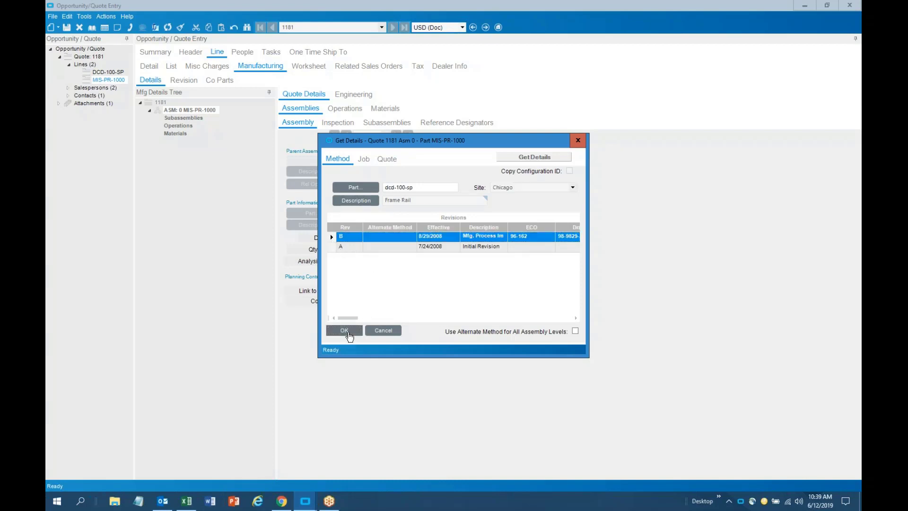
pyautogui.click(348, 334)
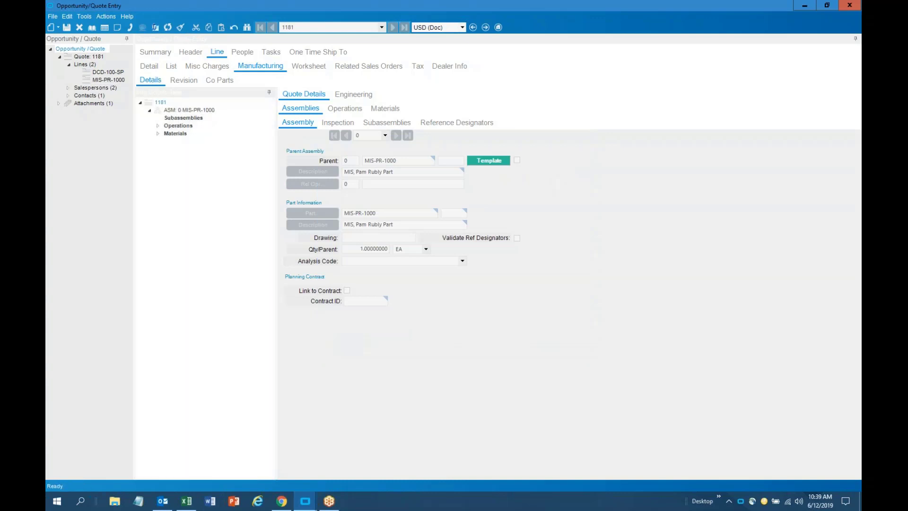
# Set material 10 SS-125 quantity per parent to 0.125 and save
pyautogui.click(158, 134)
pyautogui.click(159, 125)
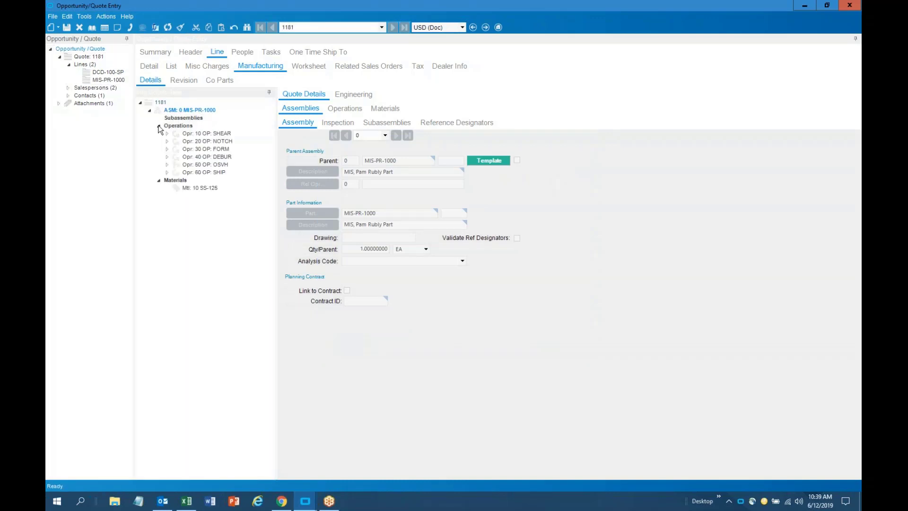
pyautogui.click(220, 134)
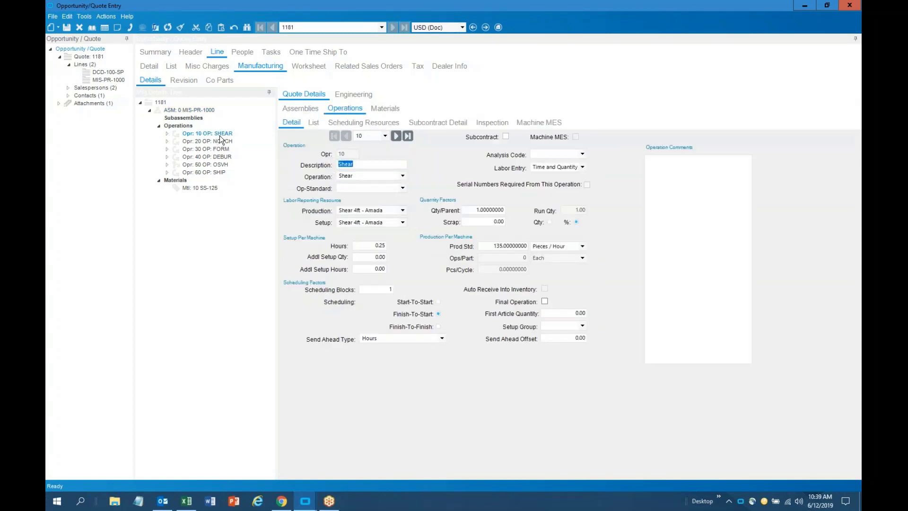
pyautogui.click(211, 188)
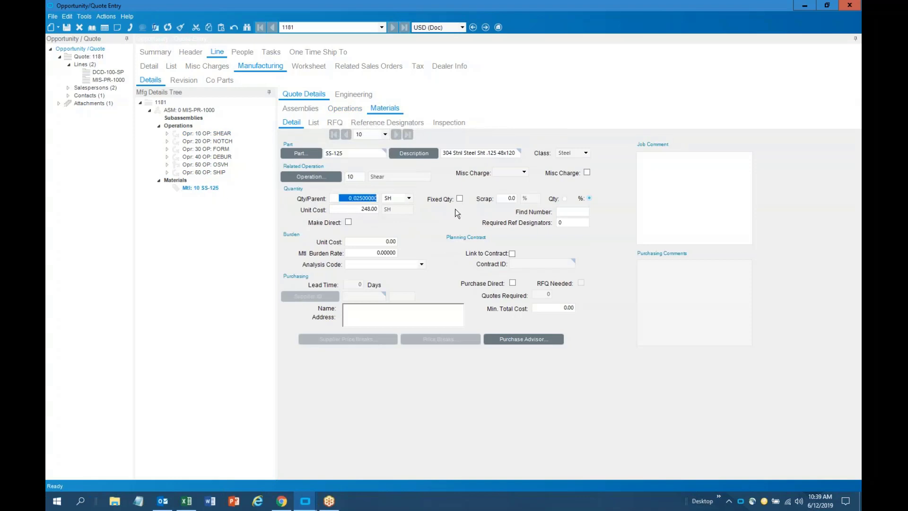
pyautogui.write('.125')
pyautogui.press('Tab')
pyautogui.click(66, 28)
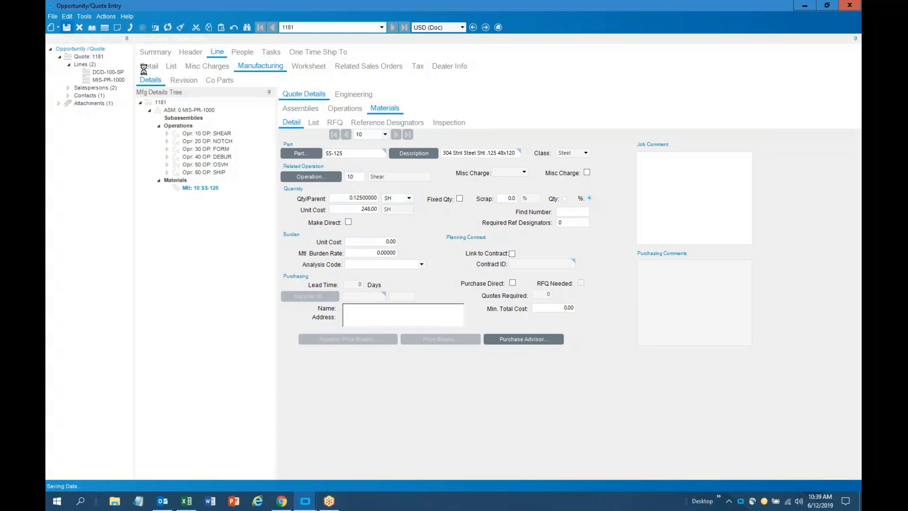
# Add material XTV-999 'Some Material' with a 50.00 unit cost and save
pyautogui.rightClick(182, 181)
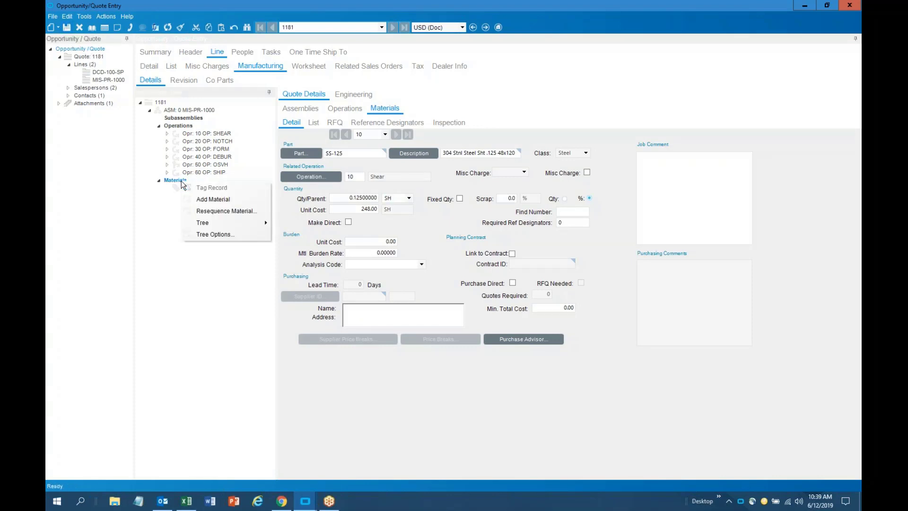
pyautogui.click(209, 198)
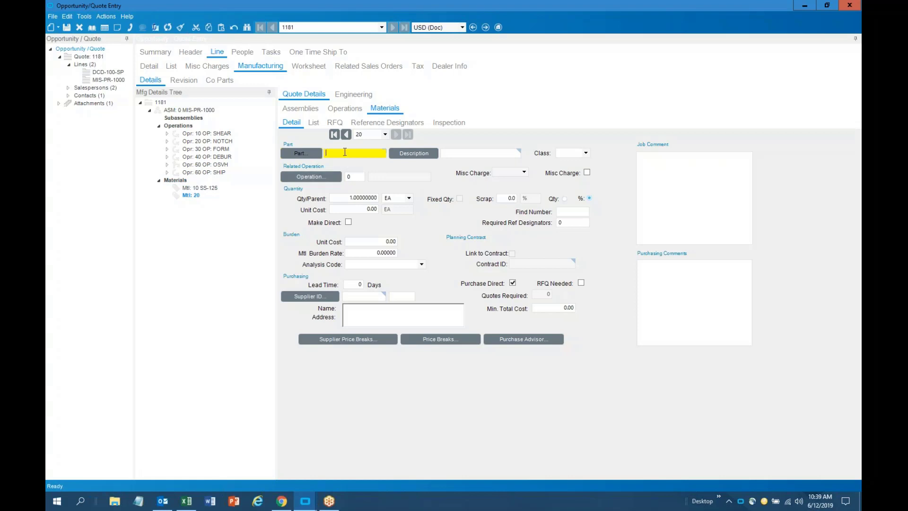
pyautogui.write('XTV-999')
pyautogui.press('Tab')
pyautogui.write('Some Materia')
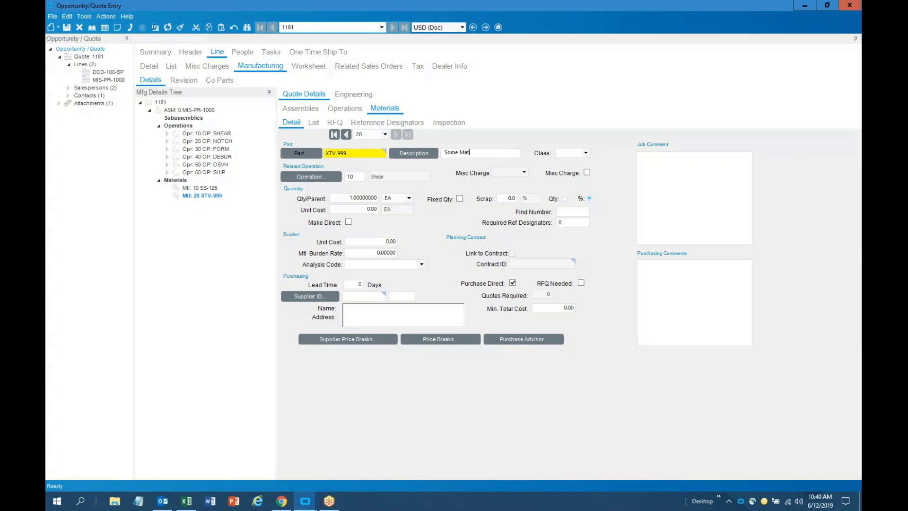
pyautogui.click(367, 209)
pyautogui.write('50')
pyautogui.press('Tab')
pyautogui.click(69, 31)
pyautogui.click(316, 66)
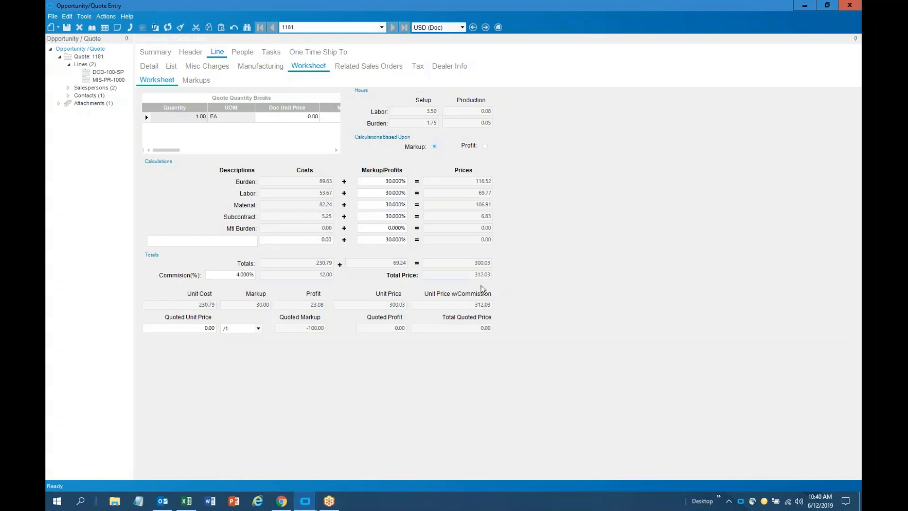
# Enter 500 as the Quoted Unit Price on the line worksheet
pyautogui.click(187, 330)
pyautogui.write('500')
pyautogui.press('Tab')
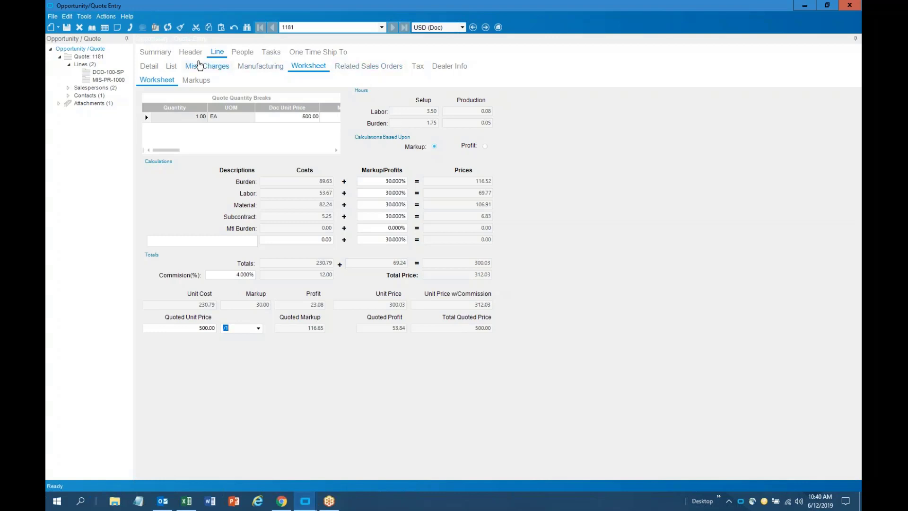
# Save quote 1181 from the Summary with the 500.00 line price
pyautogui.click(151, 52)
pyautogui.click(67, 27)
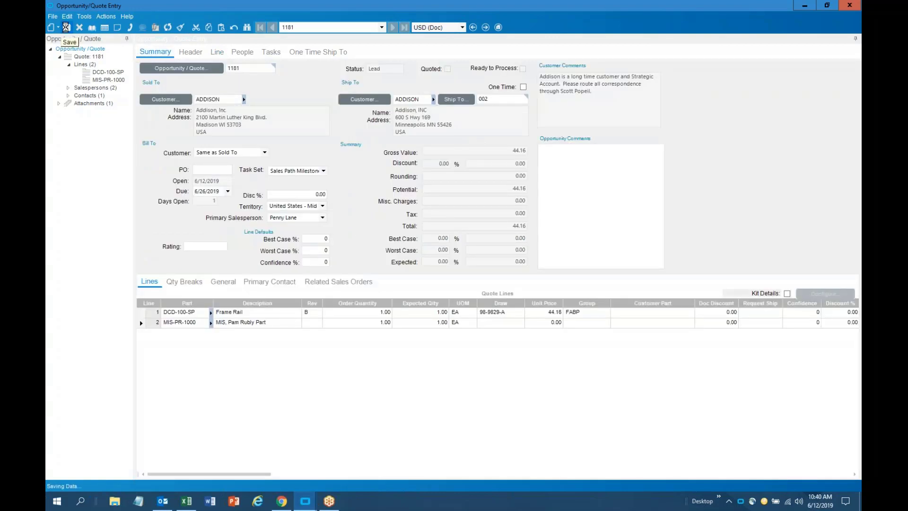
pyautogui.click(106, 16)
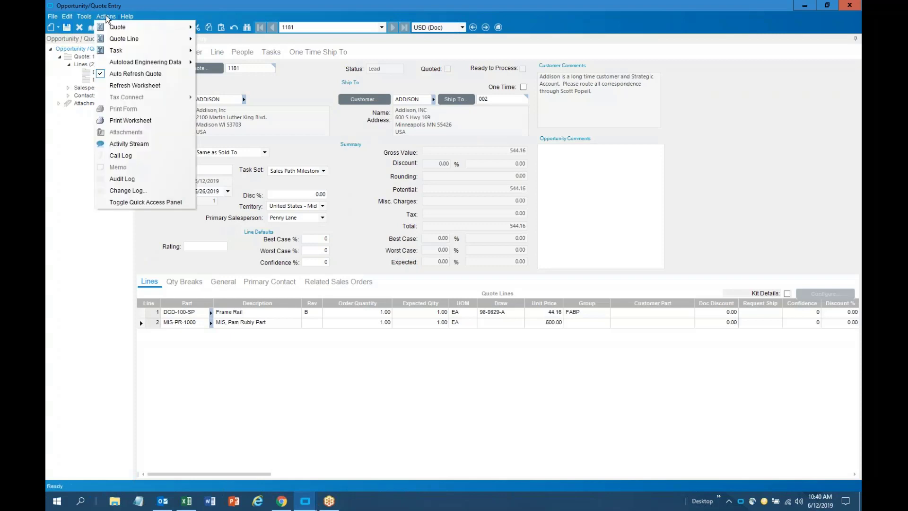
pyautogui.moveTo(115, 41)
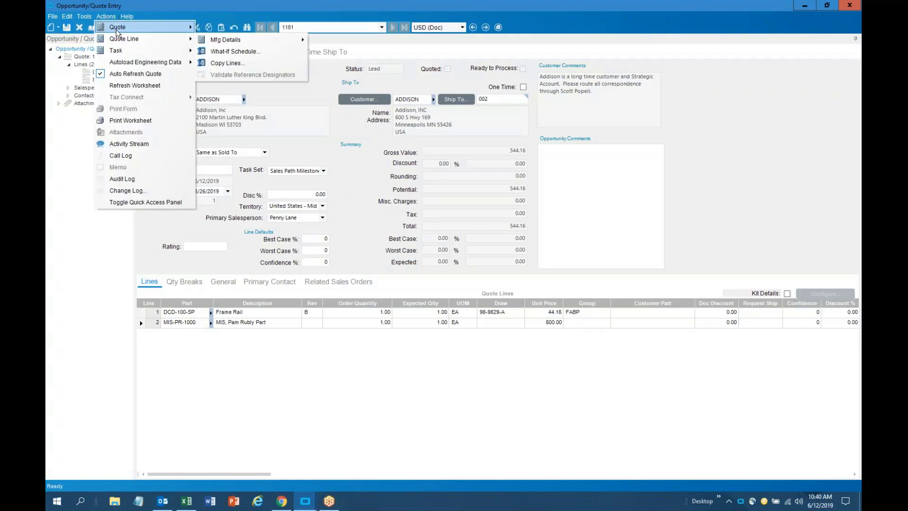
pyautogui.click(171, 18)
# Review line 1 DCD-100-SP Frame Rail details, then check Quoted on the summary
pyautogui.click(217, 53)
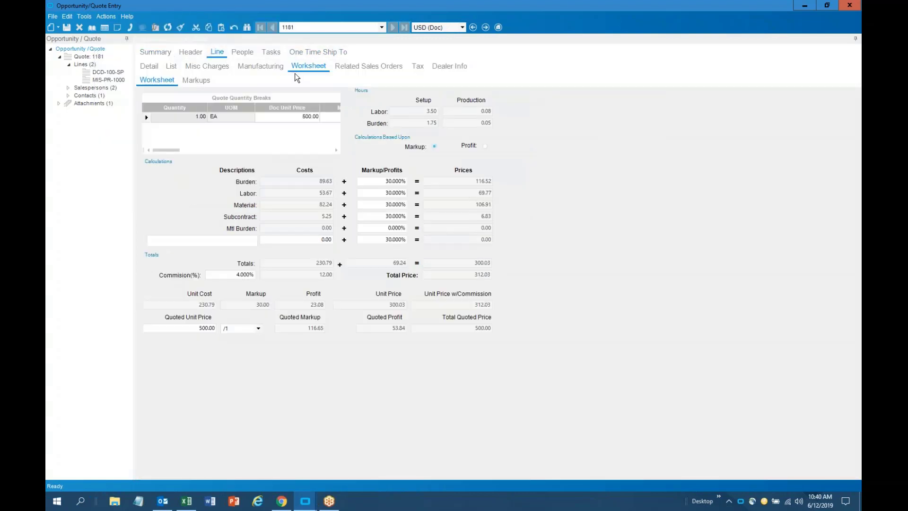
pyautogui.click(148, 68)
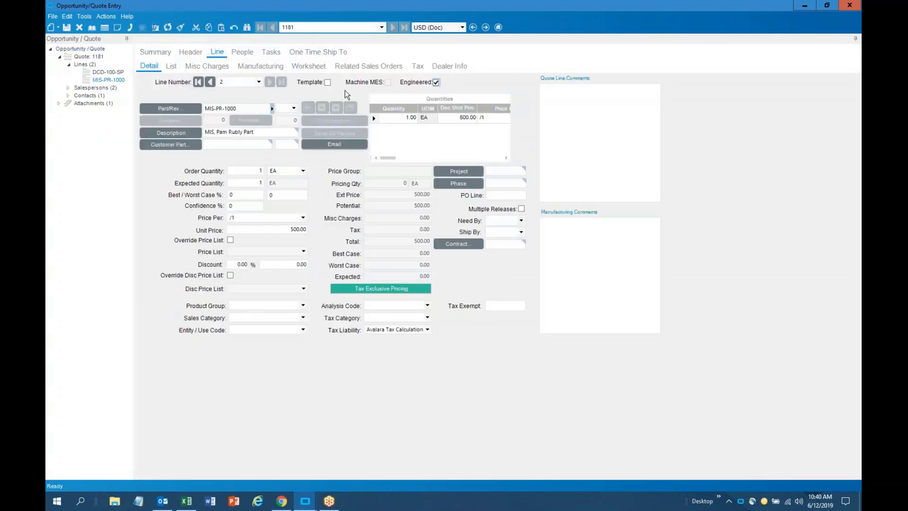
pyautogui.click(210, 81)
pyautogui.click(155, 52)
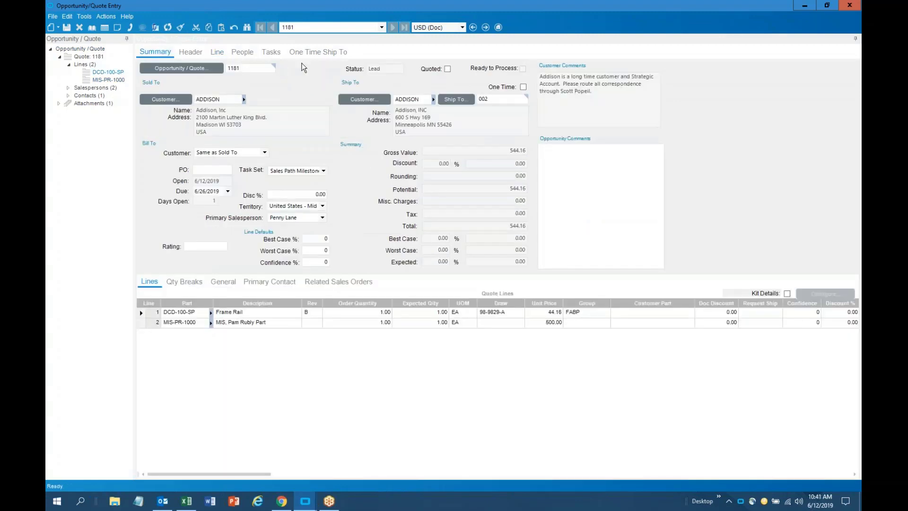
pyautogui.click(447, 69)
pyautogui.click(106, 16)
# Print-preview the quote 1181 form as a PDF using Standard - SSRS
pyautogui.click(175, 122)
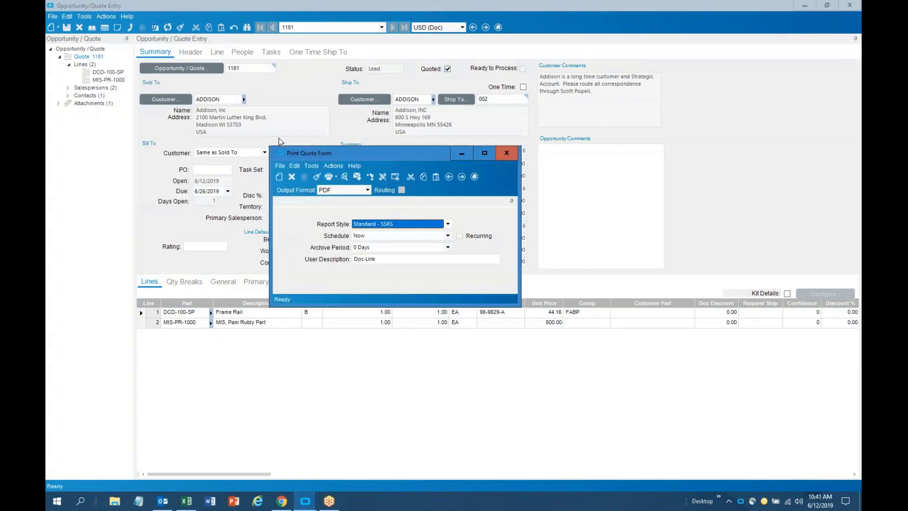
pyautogui.click(344, 176)
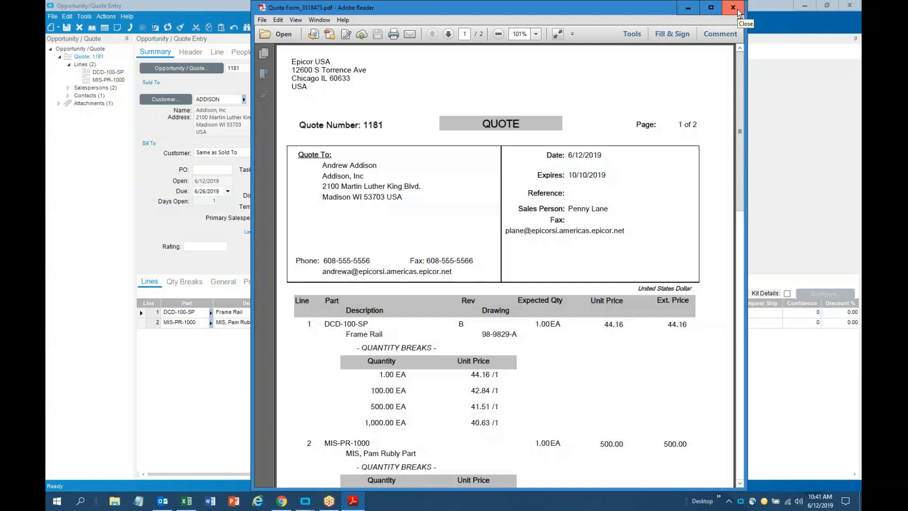
# Scroll through the quote 1181 Quote Form PDF, then close Adobe Reader
pyautogui.scroll(-2, 602, 251)
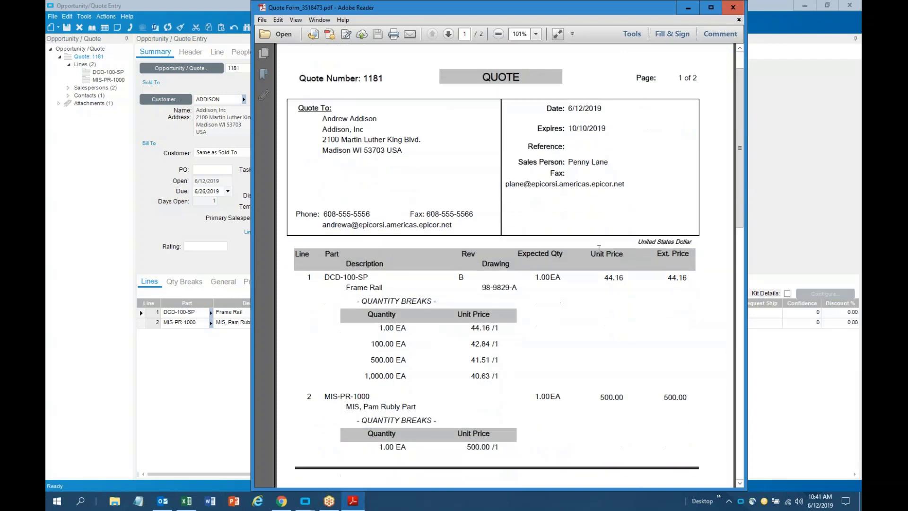
pyautogui.scroll(-2, 599, 353)
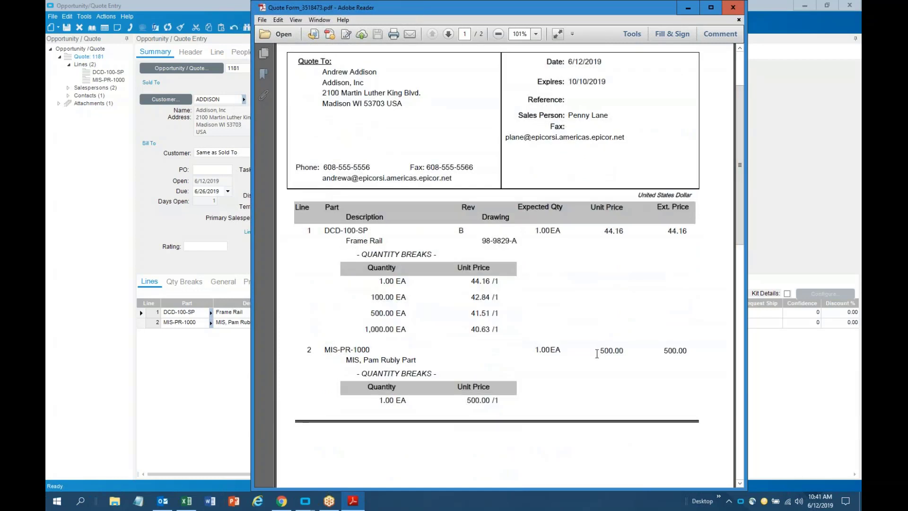
pyautogui.scroll(4, 596, 354)
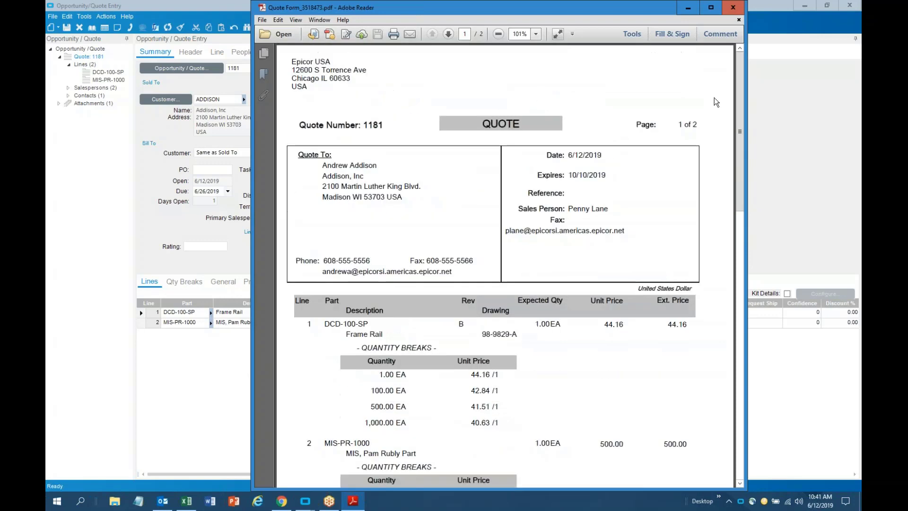
pyautogui.click(735, 10)
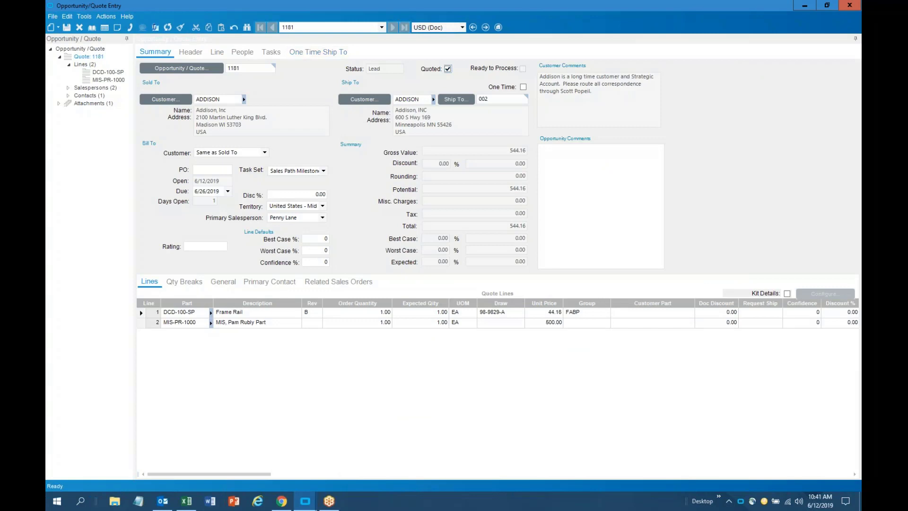
# Start a sales order from quote 1181 with Need By 6/28/2019 applied to all lines
pyautogui.click(106, 16)
pyautogui.moveTo(118, 29)
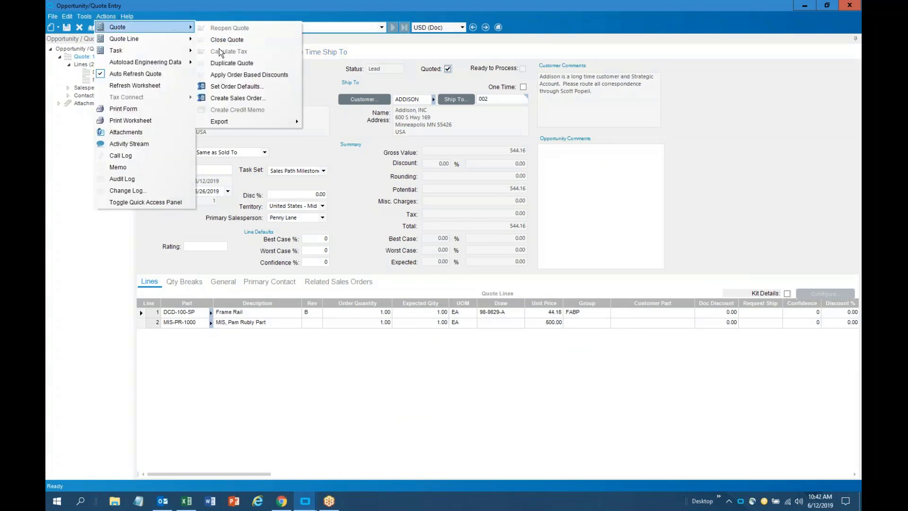
pyautogui.click(228, 102)
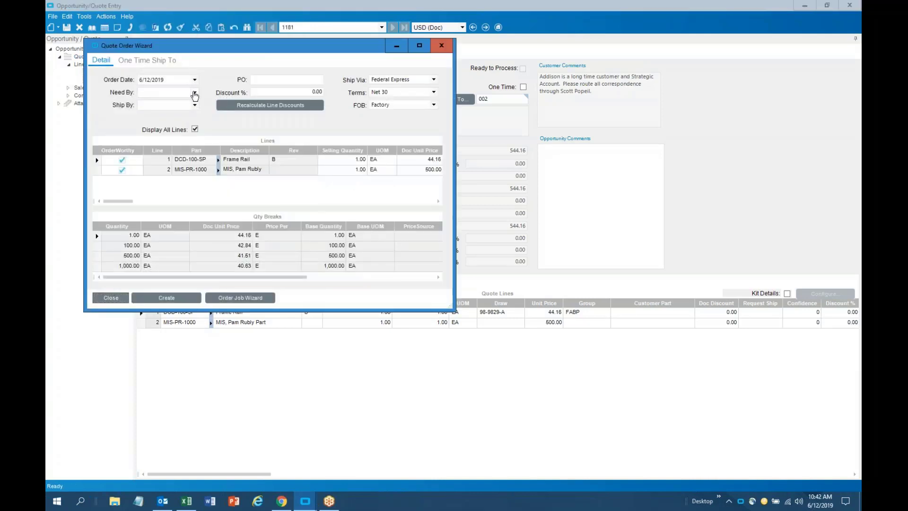
pyautogui.click(196, 96)
pyautogui.click(196, 96)
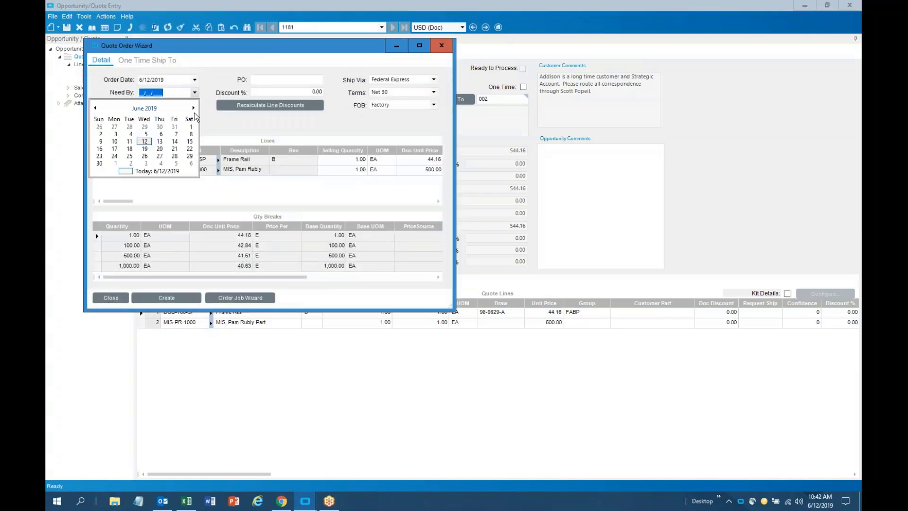
pyautogui.click(144, 108)
pyautogui.click(134, 144)
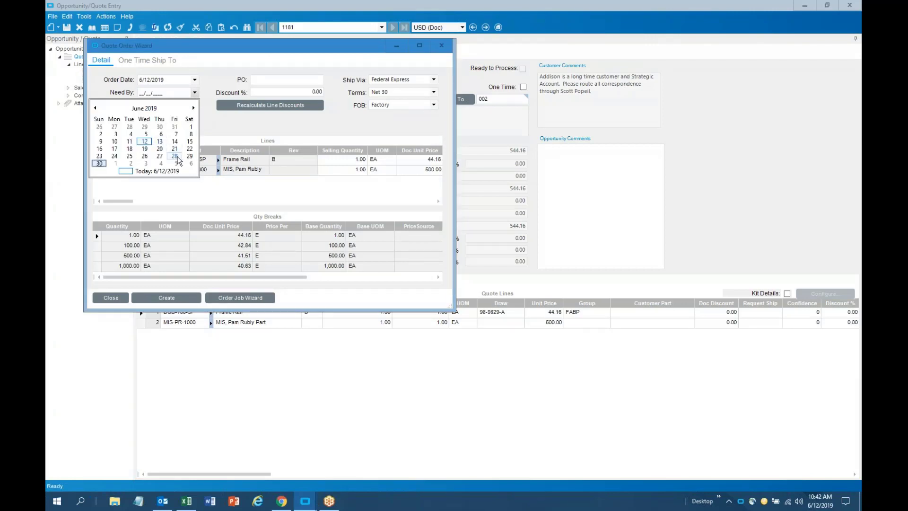
pyautogui.click(178, 160)
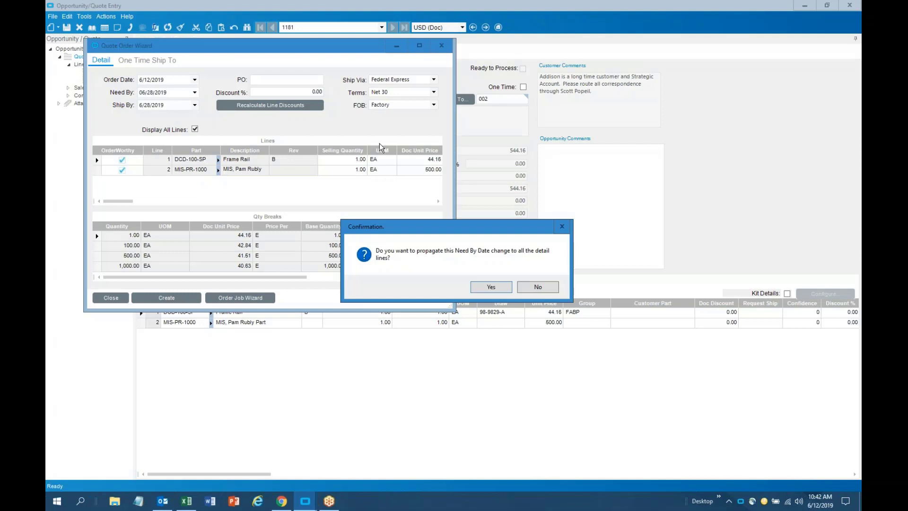
pyautogui.click(492, 286)
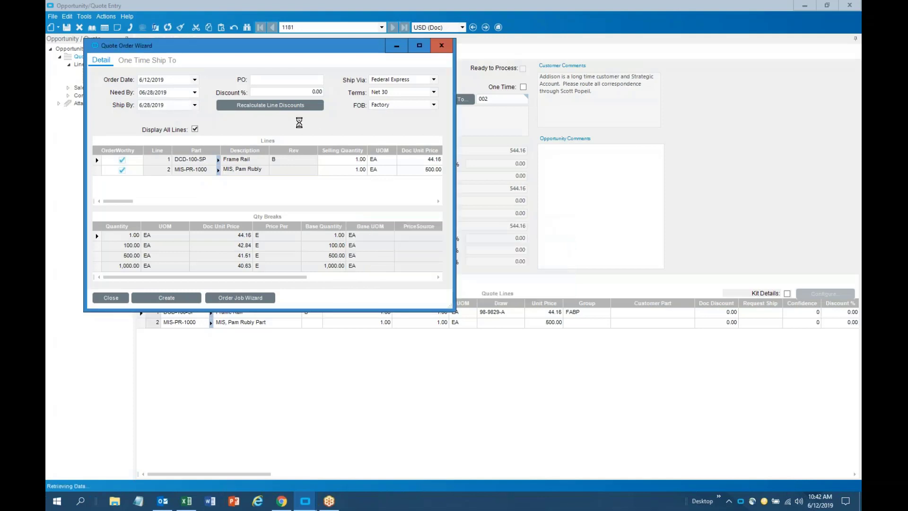
# Enter the customer's PO number and create the sales order, acknowledging the confirmation
pyautogui.click(282, 79)
pyautogui.write('2345262')
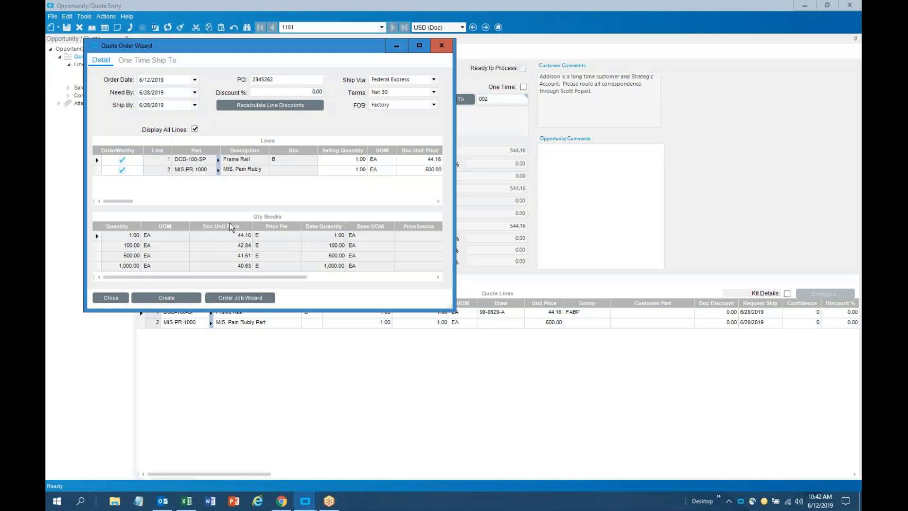
pyautogui.click(99, 171)
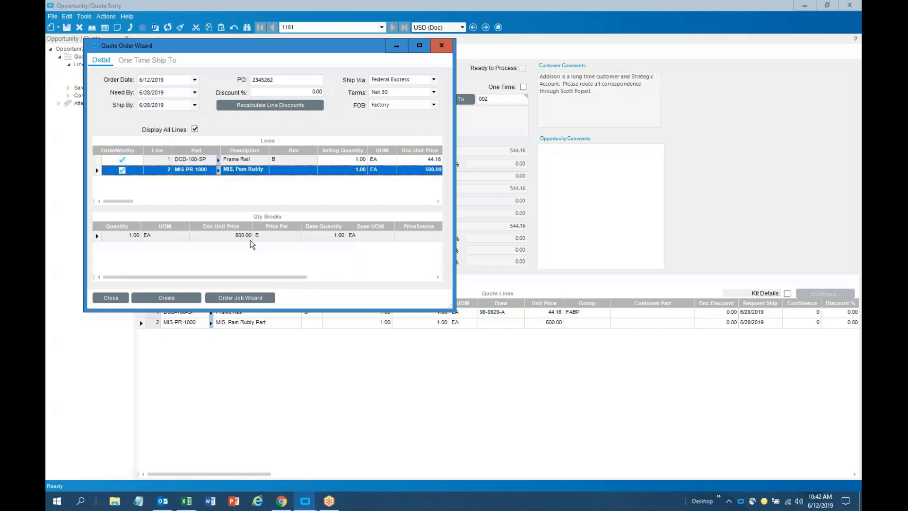
pyautogui.click(183, 299)
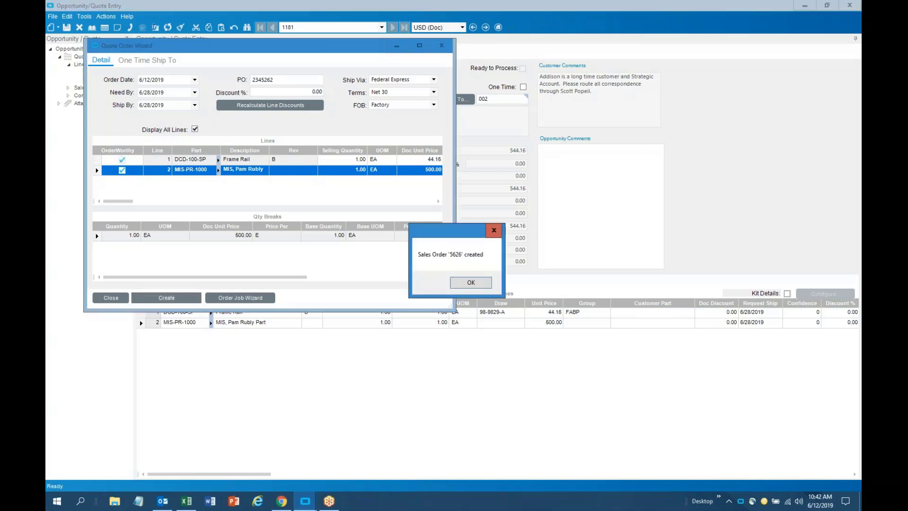
pyautogui.click(471, 282)
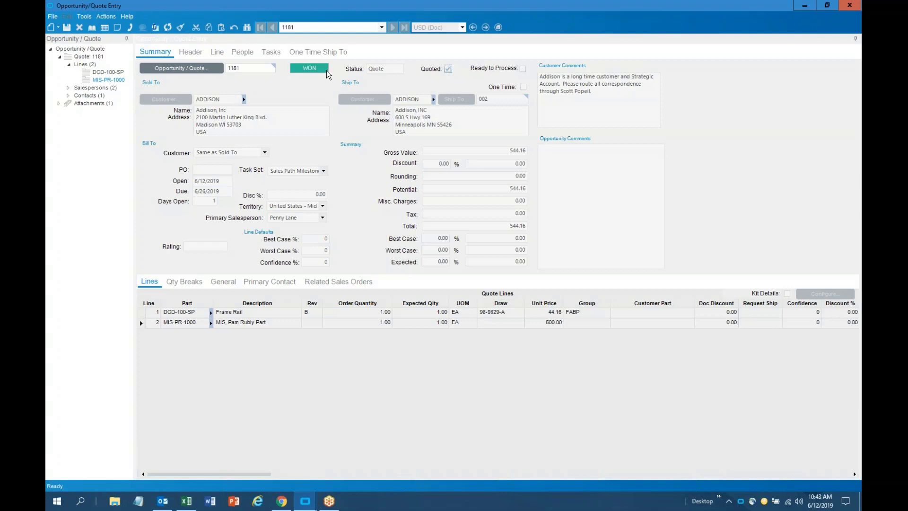
# Retrieve quote 1181's related sales orders and open order 5626 in Sales Order Entry
pyautogui.click(338, 282)
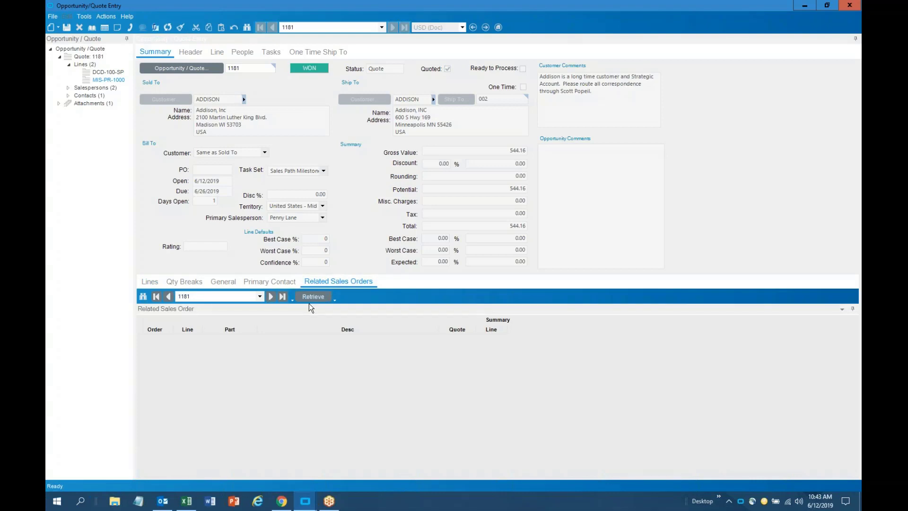
pyautogui.click(313, 299)
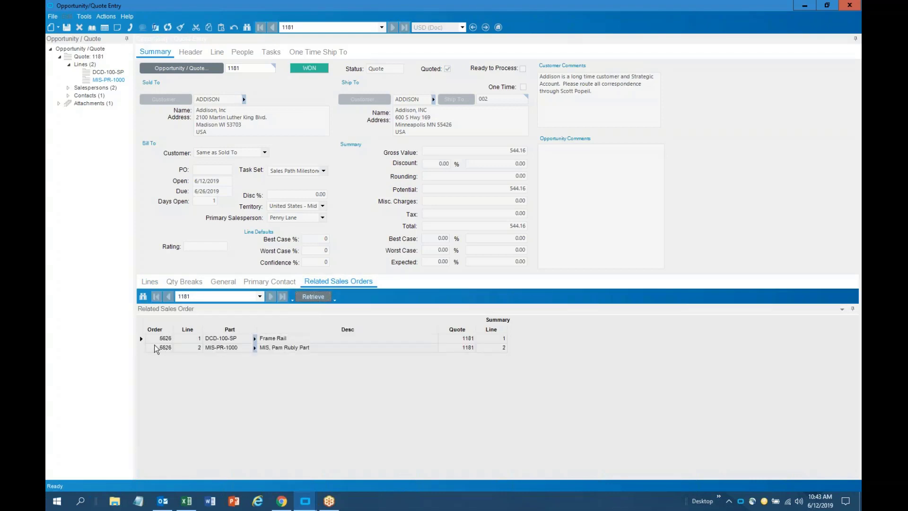
pyautogui.rightClick(169, 339)
pyautogui.moveTo(231, 225)
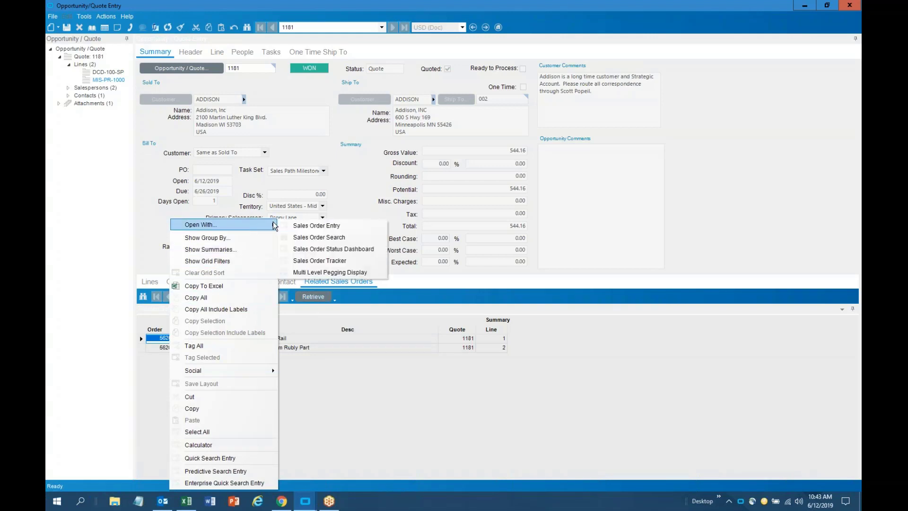
pyautogui.click(293, 226)
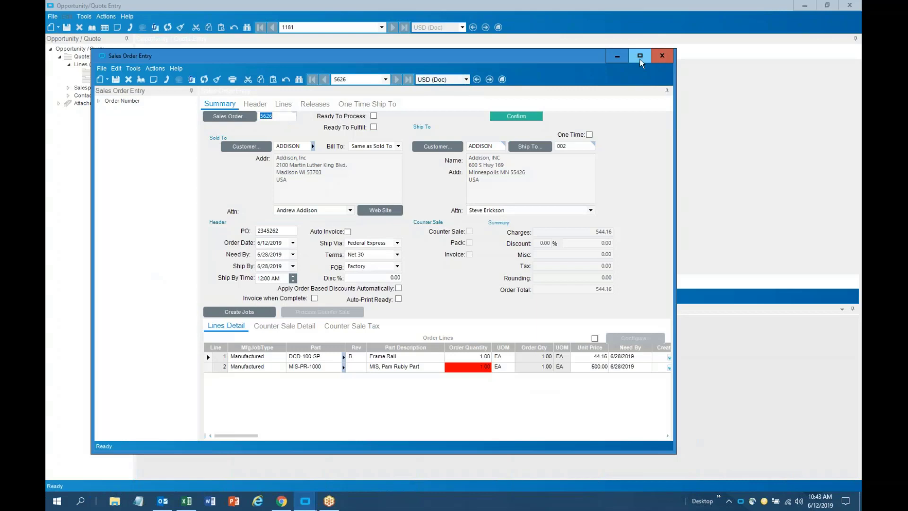
# Maximize order 5626 and expand its tree to show lines DCD-100-SP, MIS-PR-1000 and attachment Addison Label
pyautogui.click(639, 57)
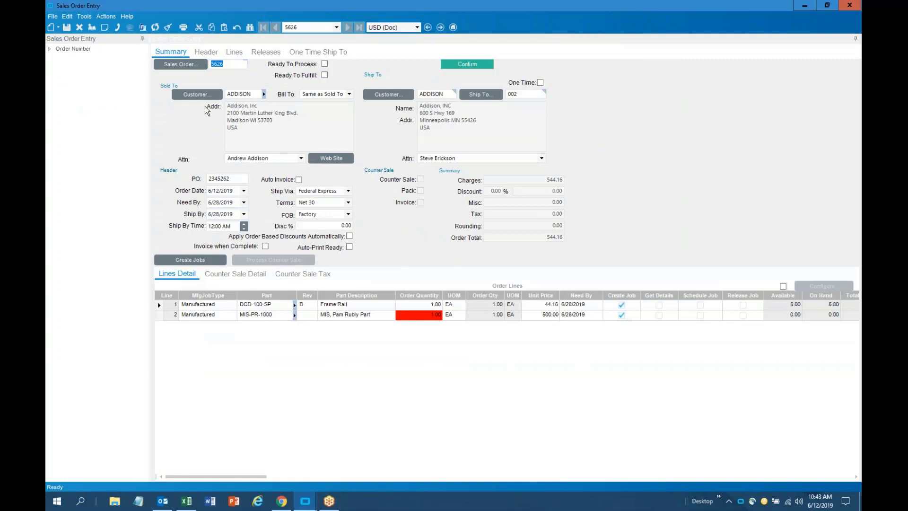
pyautogui.click(50, 48)
pyautogui.click(58, 57)
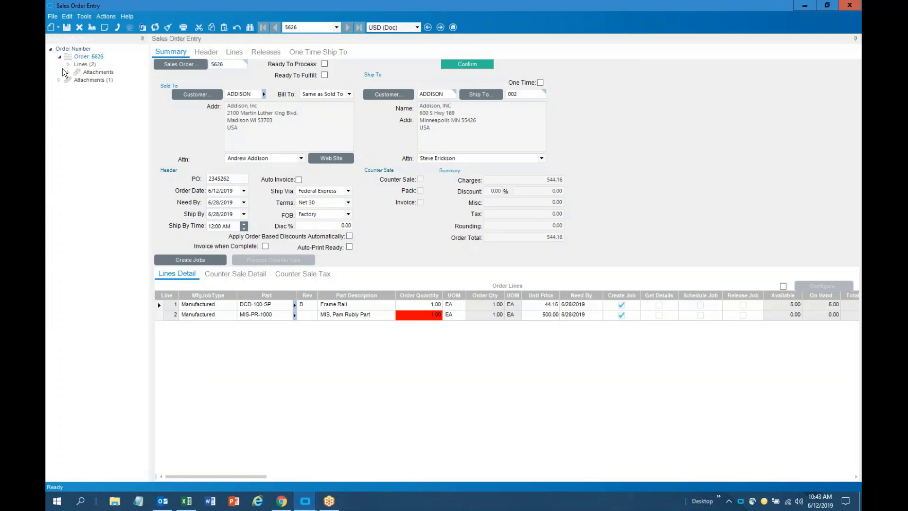
pyautogui.click(68, 65)
pyautogui.click(60, 95)
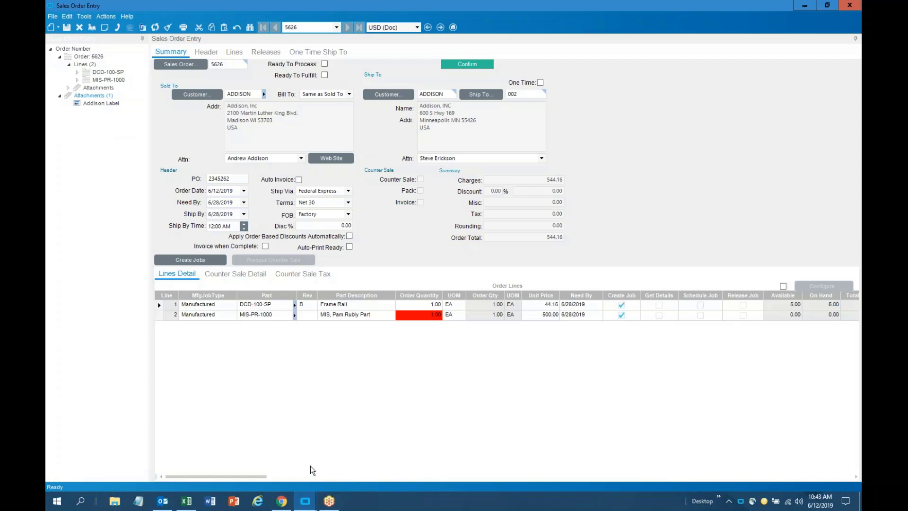
# Drag PO - S235-00.pdf from Documents onto order 5626's Attachments node
pyautogui.click(115, 501)
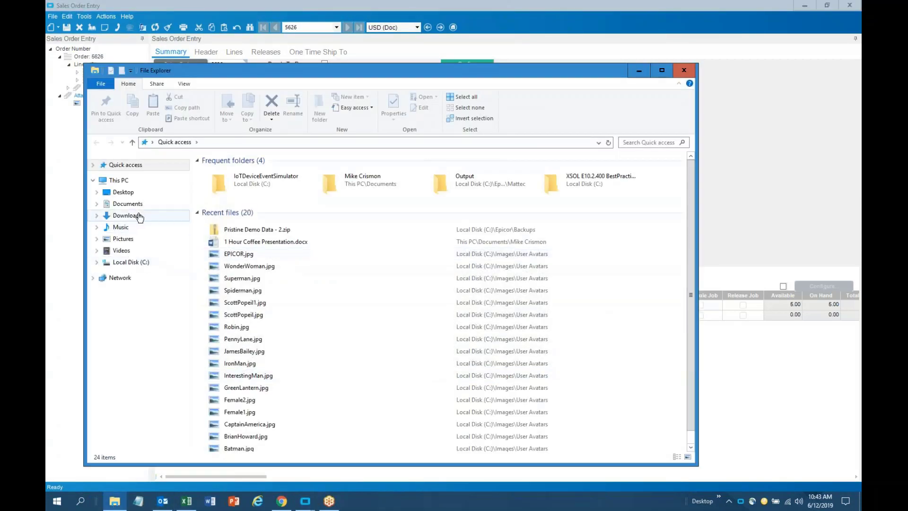
pyautogui.click(132, 203)
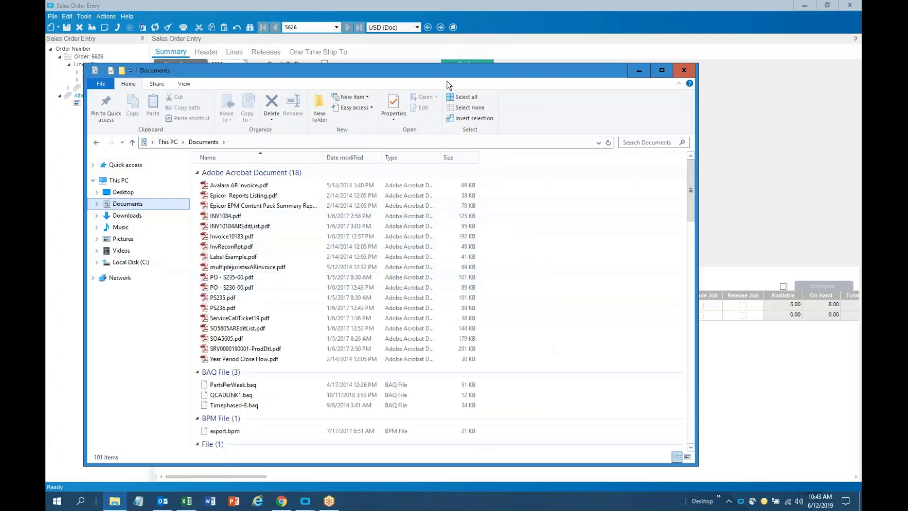
pyautogui.moveTo(512, 68); pyautogui.dragTo(817, 45)
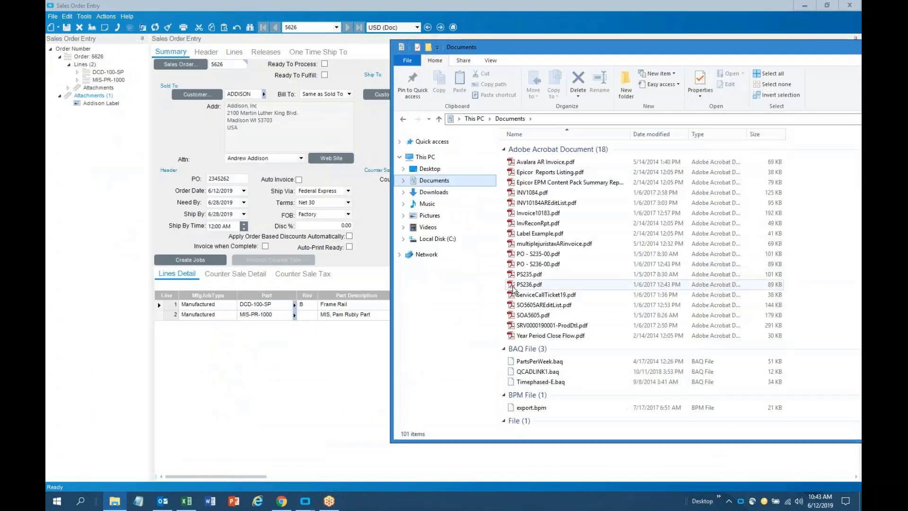
pyautogui.click(539, 255)
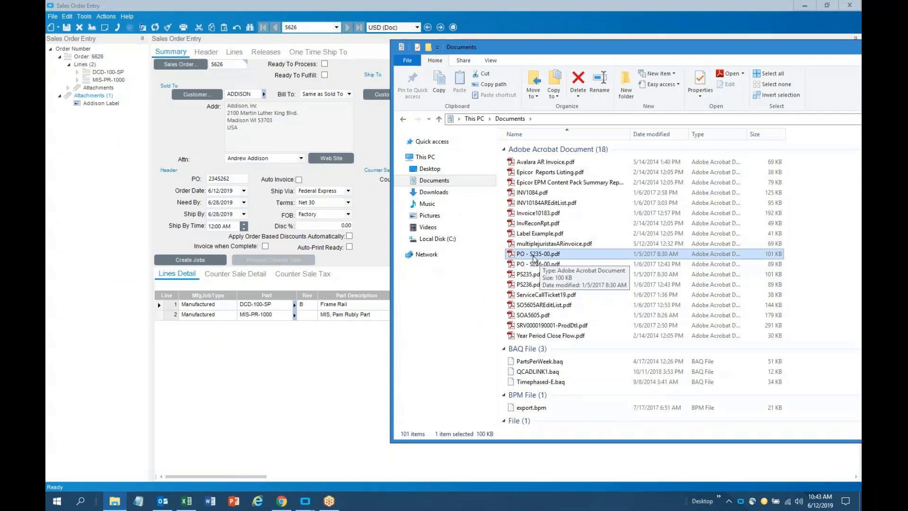
pyautogui.moveTo(542, 259); pyautogui.dragTo(83, 58)
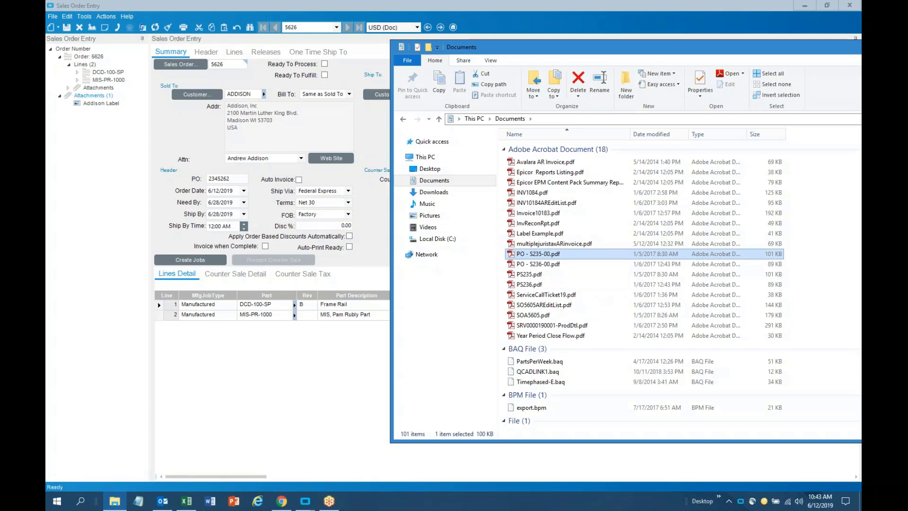
pyautogui.click(69, 88)
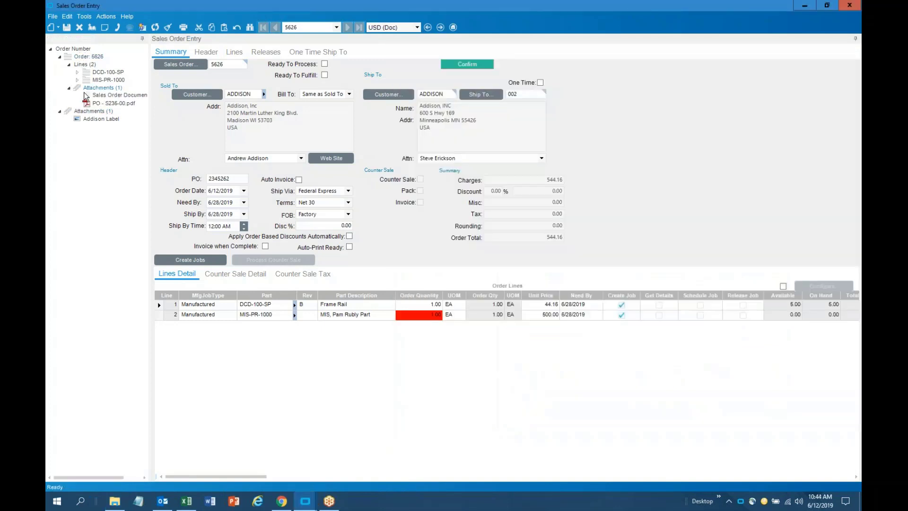
pyautogui.doubleClick(119, 104)
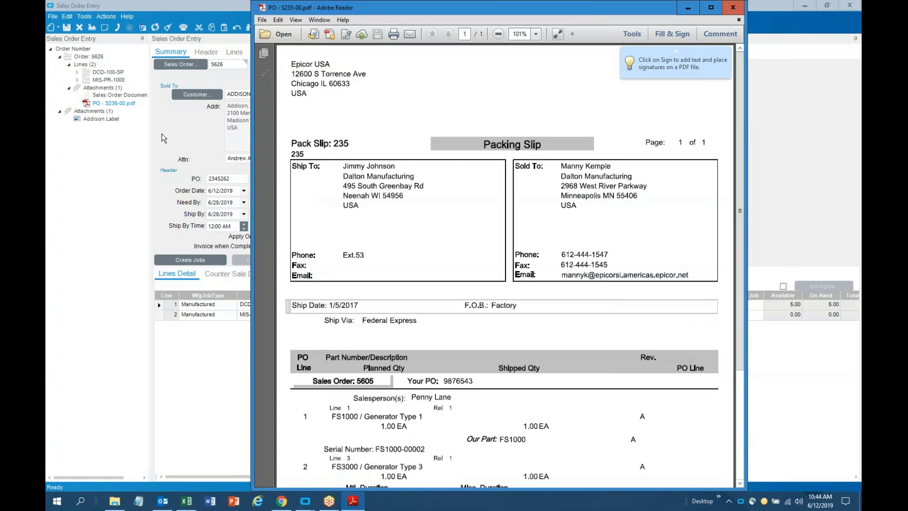
pyautogui.click(732, 7)
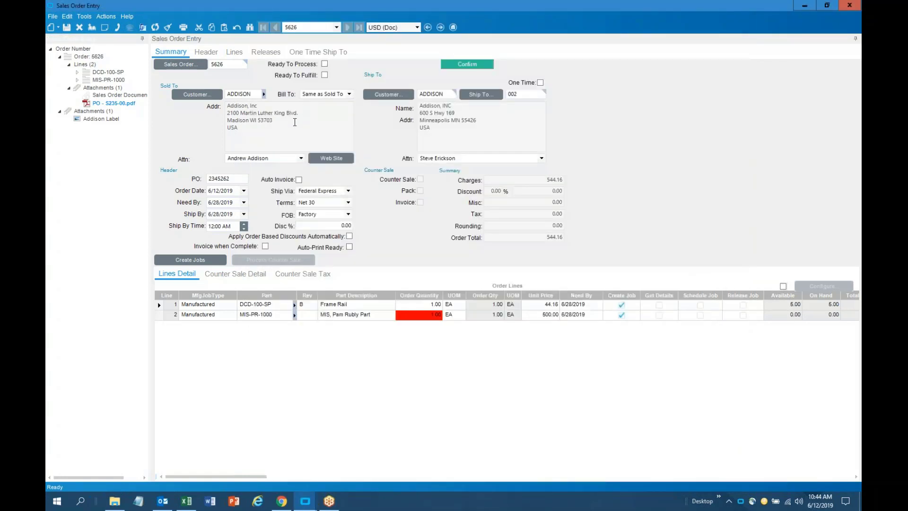
pyautogui.doubleClick(115, 104)
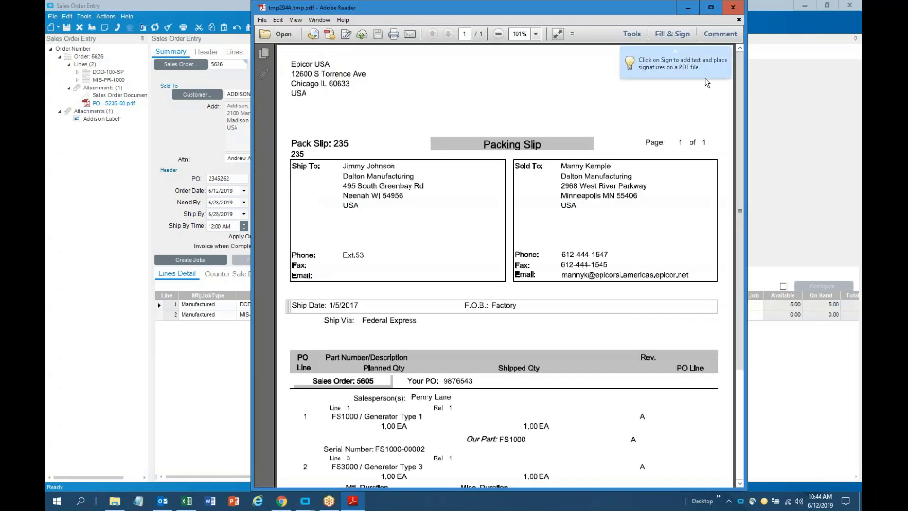
pyautogui.click(738, 19)
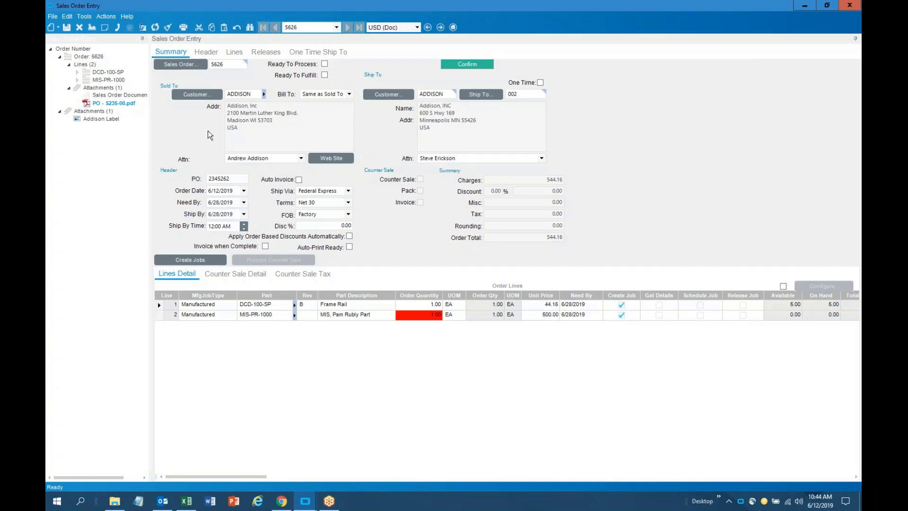
# Print-preview the Sales Order Acknowledgement for order 5626, then close the PDF and report dialog
pyautogui.click(110, 17)
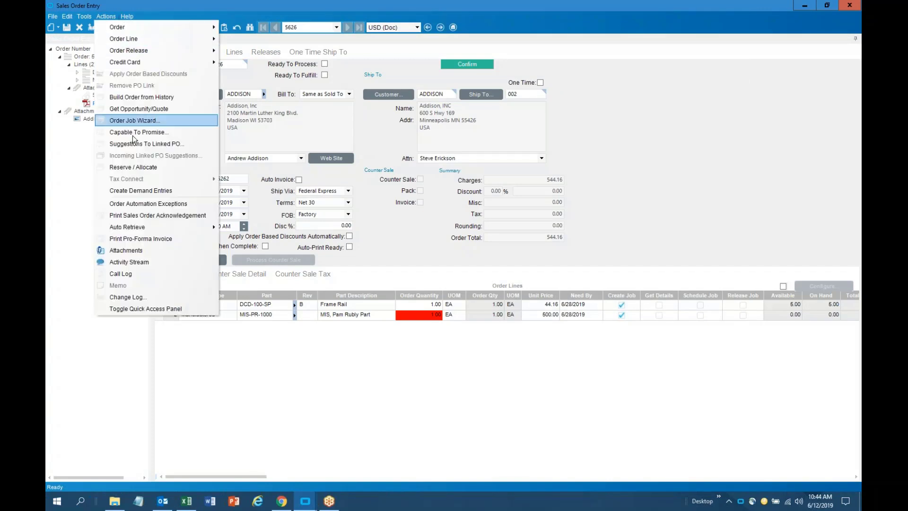
pyautogui.click(135, 215)
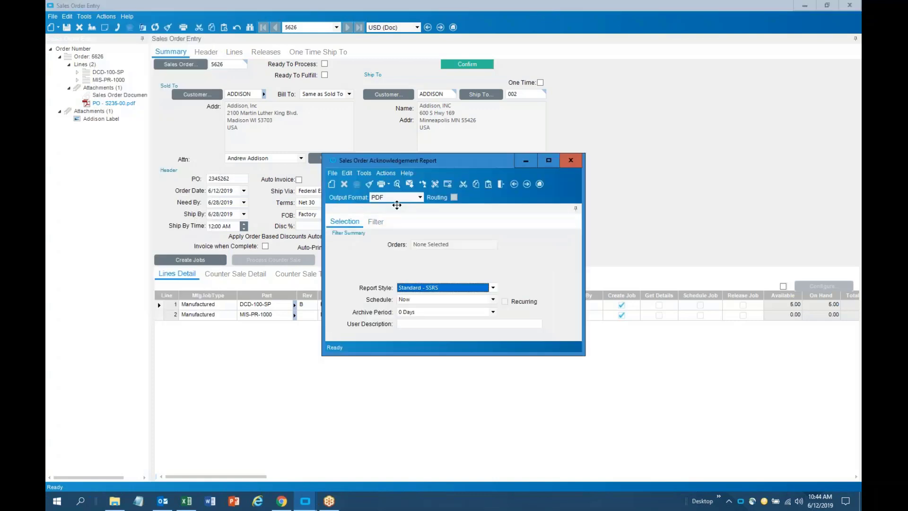
pyautogui.click(397, 184)
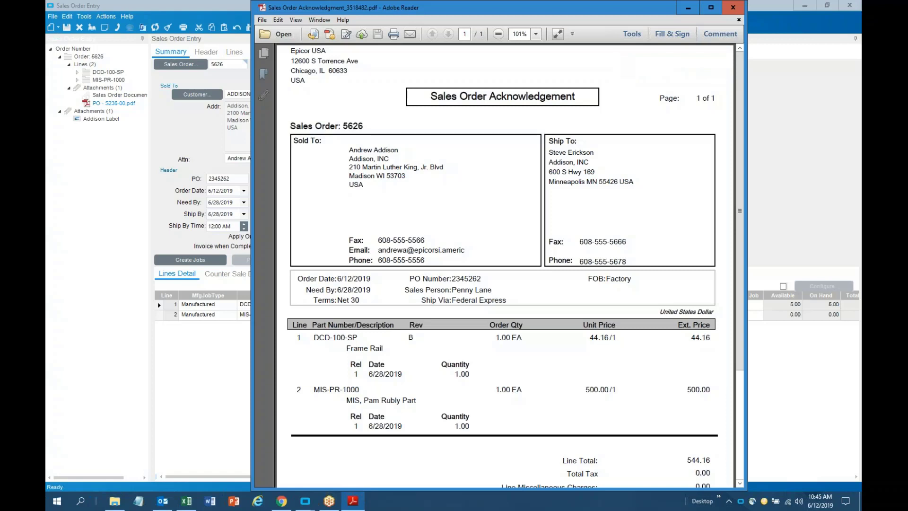
pyautogui.click(730, 6)
pyautogui.click(570, 160)
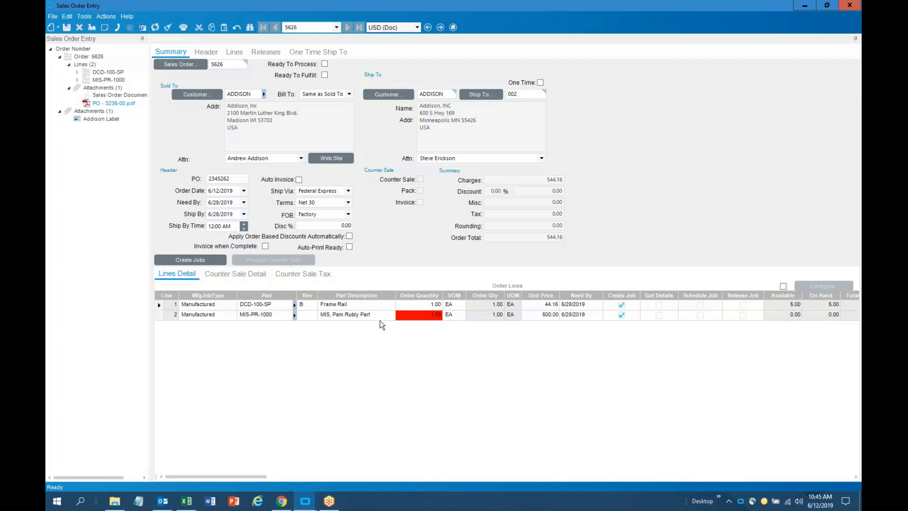
# Select line 2's part MIS-PR-1000, dismiss the empty lookup, and run Create Jobs
pyautogui.click(271, 318)
pyautogui.click(270, 318)
pyautogui.click(293, 318)
pyautogui.click(270, 348)
pyautogui.click(206, 262)
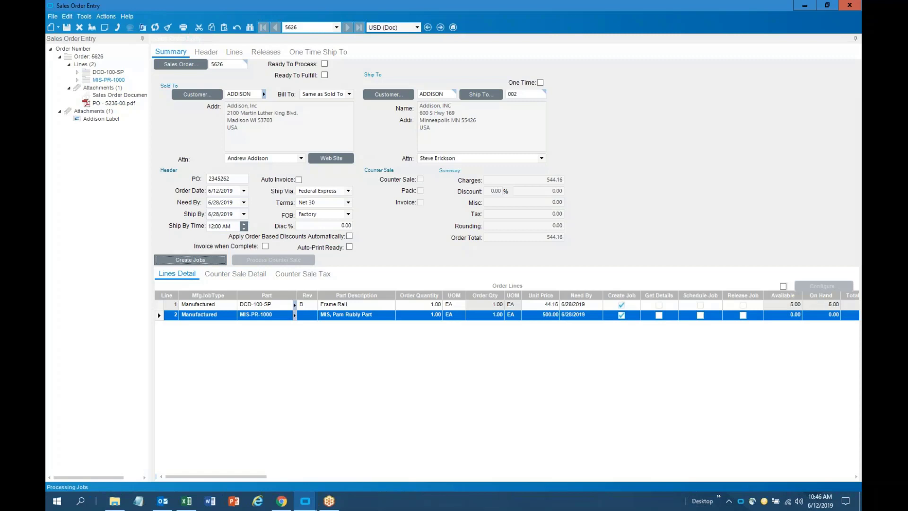
# Open job 2423 from the order release's Job tab in Job Entry, maximized
pyautogui.click(267, 53)
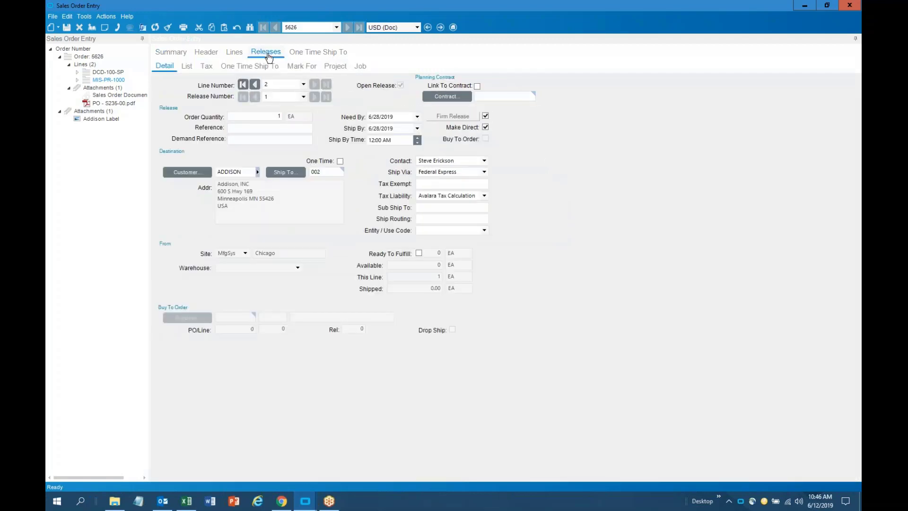
pyautogui.click(360, 65)
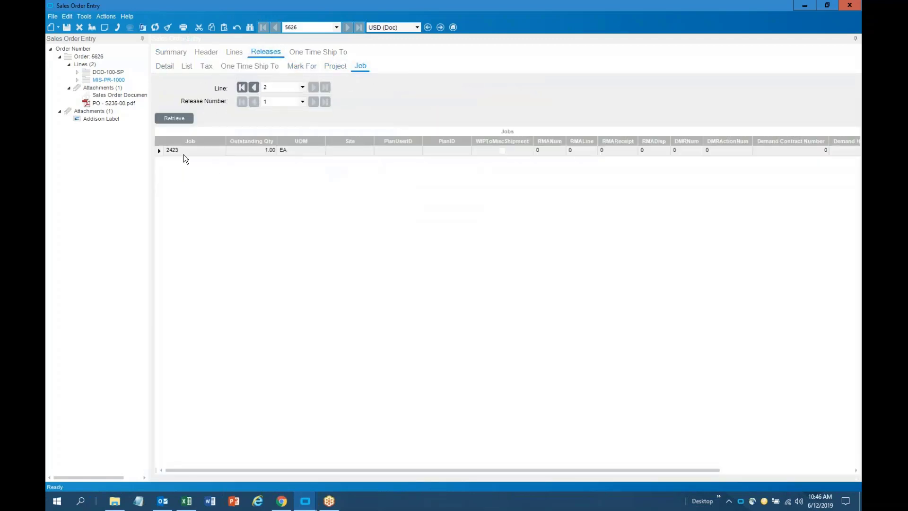
pyautogui.rightClick(184, 151)
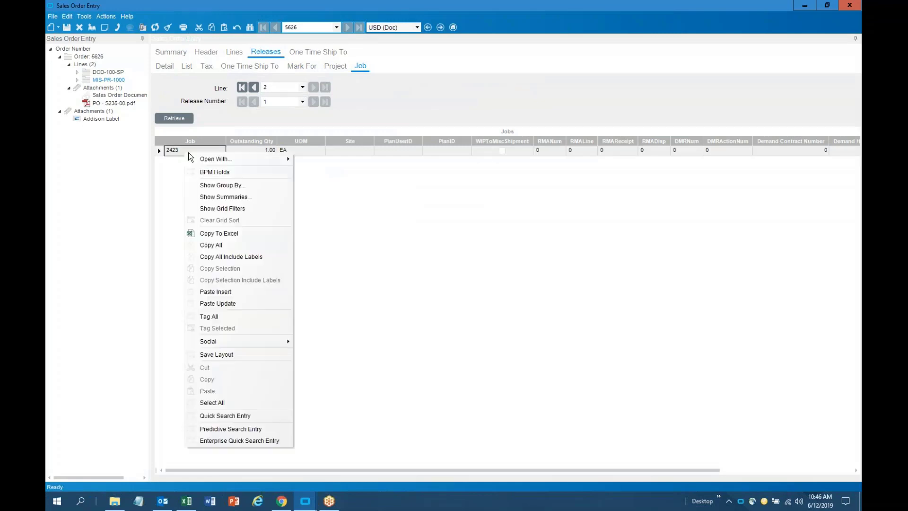
pyautogui.moveTo(247, 157)
pyautogui.click(327, 160)
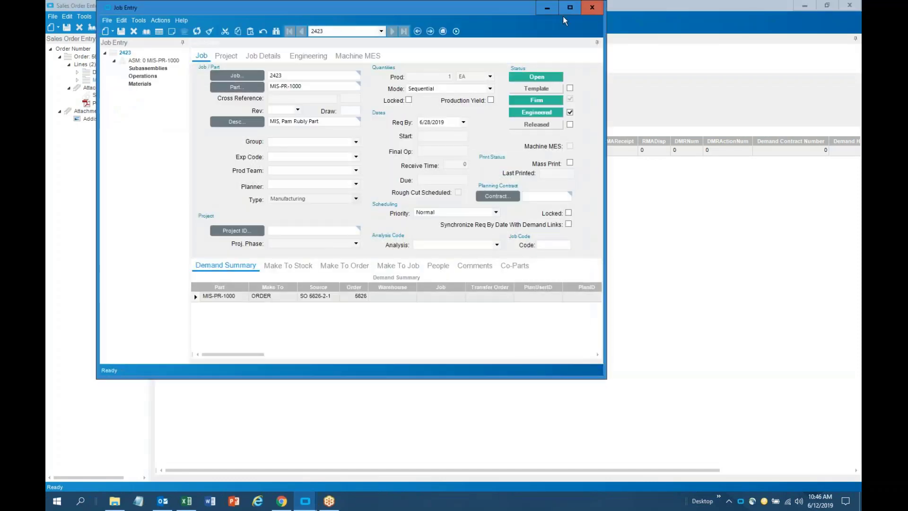
pyautogui.click(569, 8)
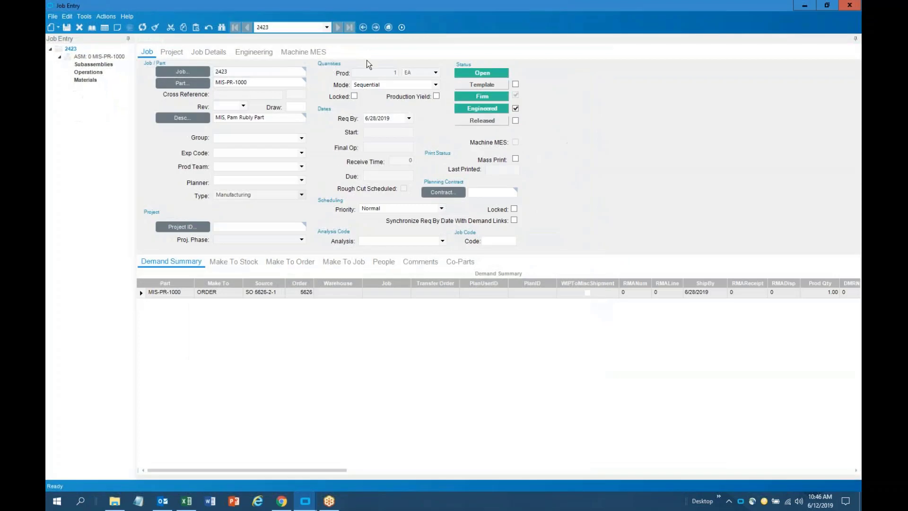
# Run Get Details on job 2423's MIS-PR-1000 assembly
pyautogui.click(101, 58)
pyautogui.rightClick(101, 58)
pyautogui.click(128, 89)
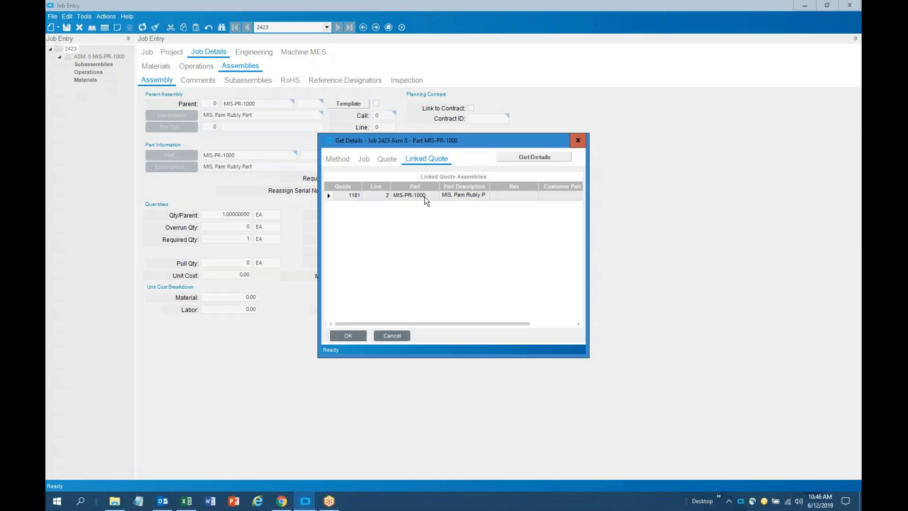
# Pull the method from quote 1181 line 2 and expand the job's operations and materials
pyautogui.click(360, 337)
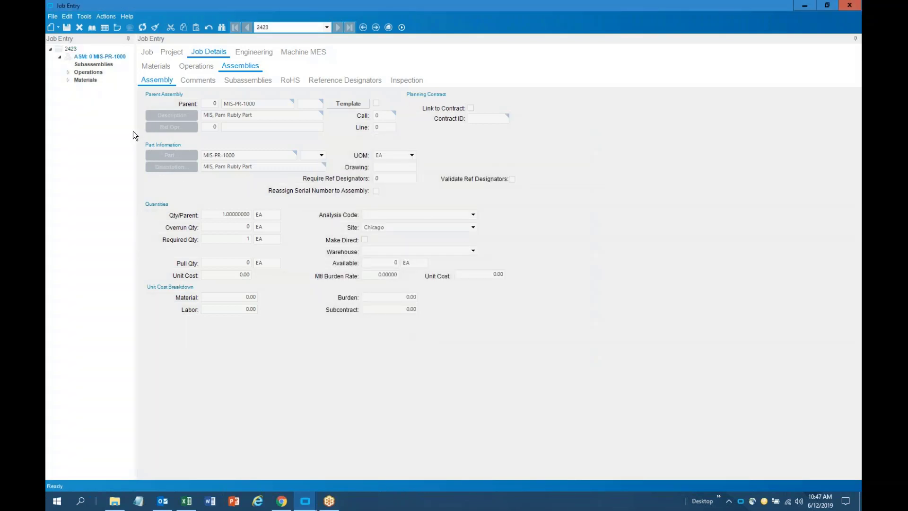
pyautogui.moveTo(135, 132); pyautogui.dragTo(214, 132)
pyautogui.click(68, 80)
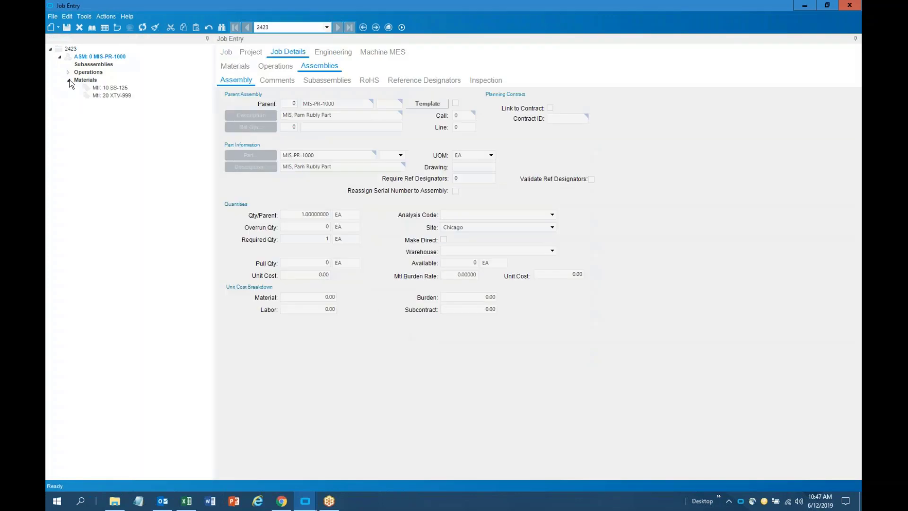
pyautogui.click(69, 72)
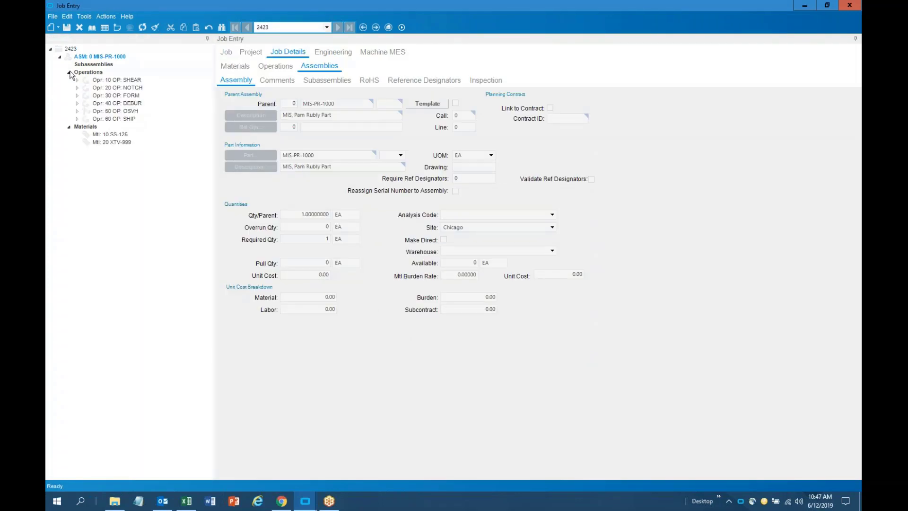
# Review material XTV-999 in the materials list, then return to job 2423's header
pyautogui.click(123, 144)
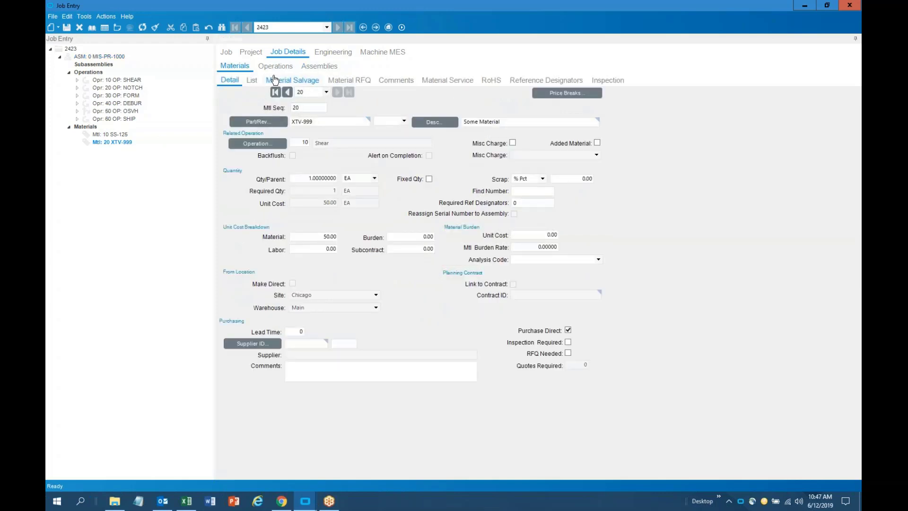
pyautogui.click(252, 80)
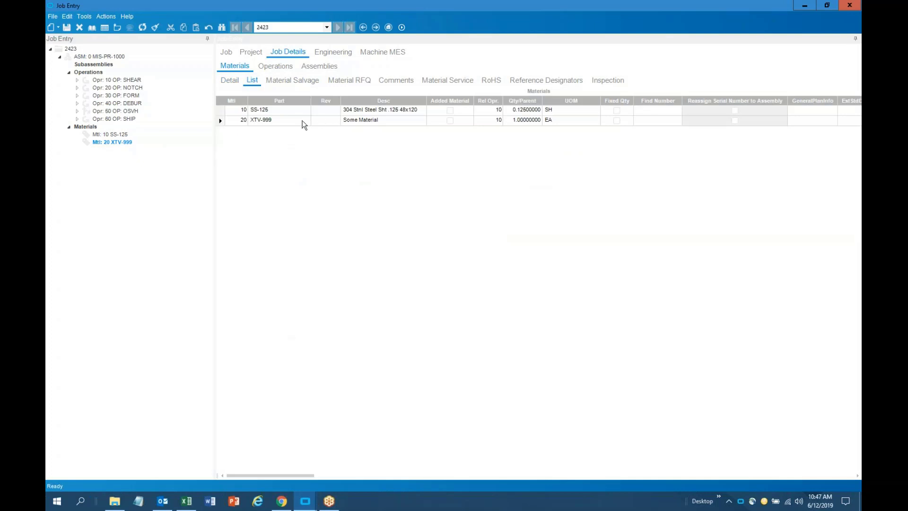
pyautogui.click(221, 122)
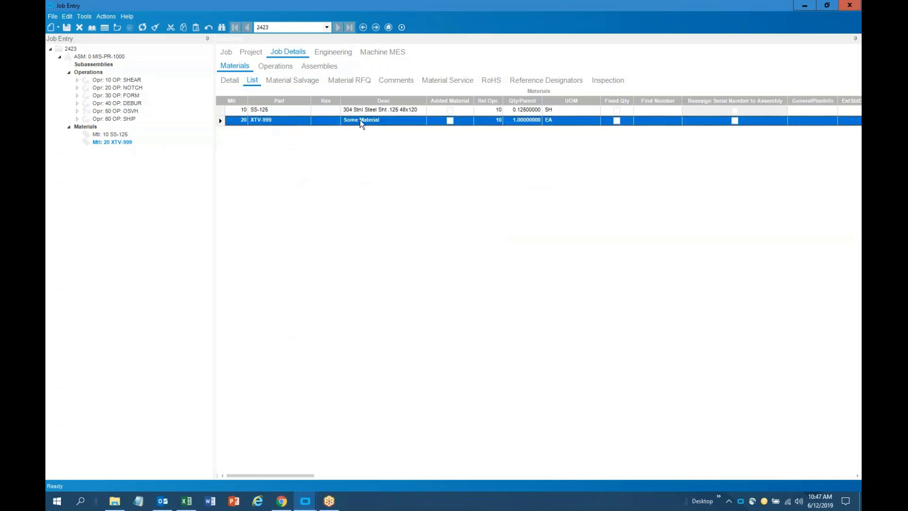
pyautogui.click(266, 122)
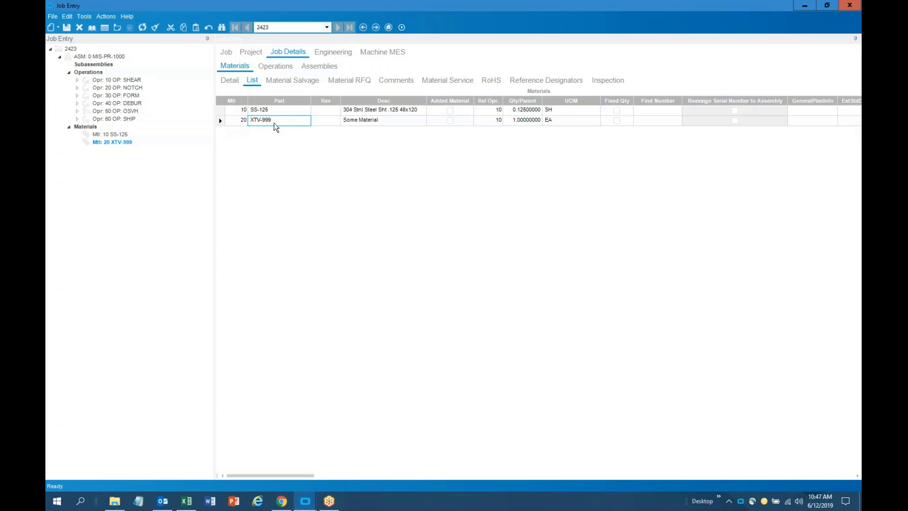
pyautogui.click(114, 57)
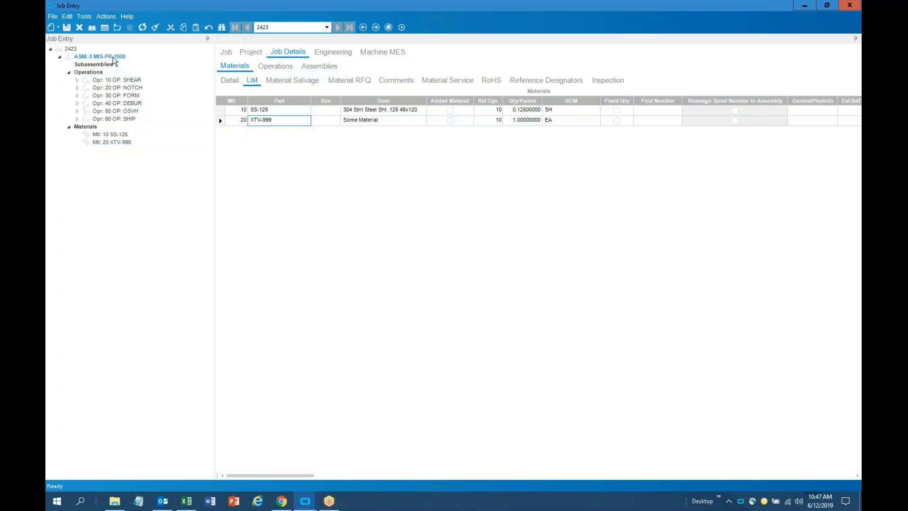
pyautogui.click(226, 51)
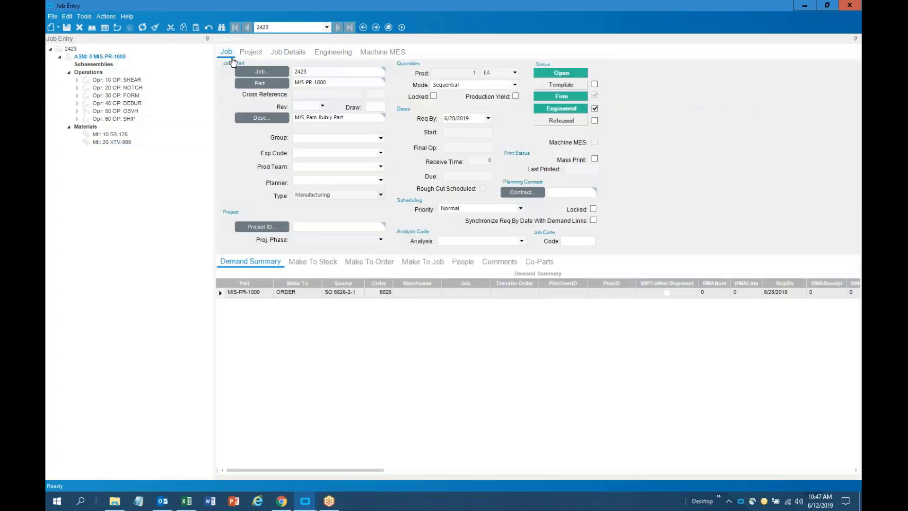
# Select the part number MIS-PR-1000 on the Job tab and move to Cross Reference
pyautogui.doubleClick(354, 84)
pyautogui.moveTo(354, 83); pyautogui.dragTo(259, 98)
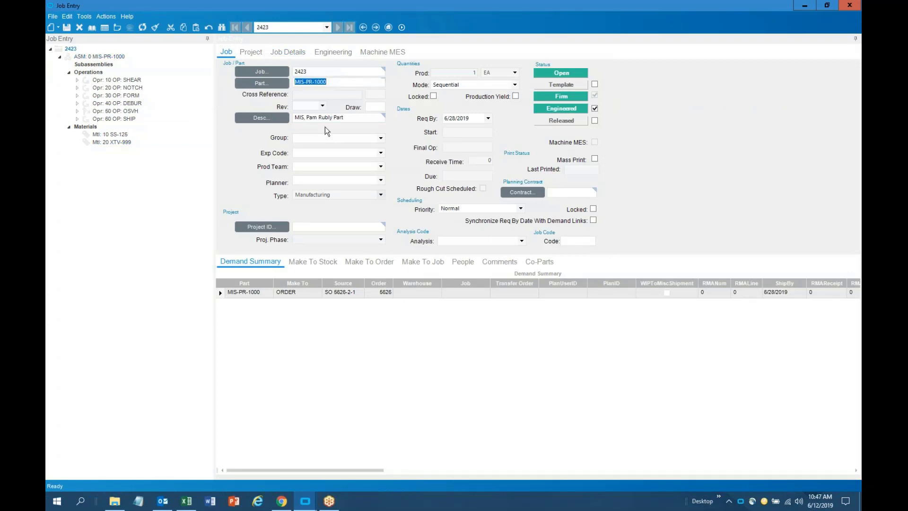
pyautogui.press('Tab')
# Choose Print Job Traveler, then release job 2423 and schedule it for 6/25–6/28/2019
pyautogui.click(112, 19)
pyautogui.moveTo(119, 30)
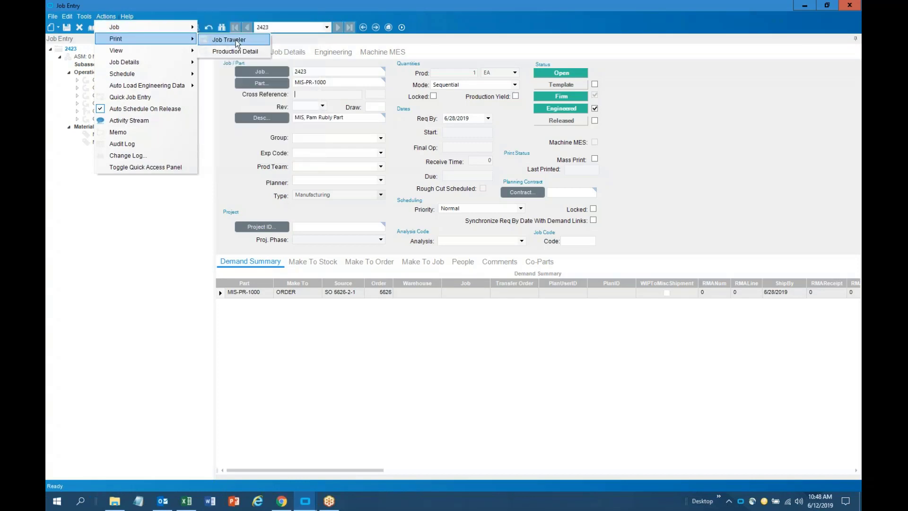
pyautogui.click(237, 41)
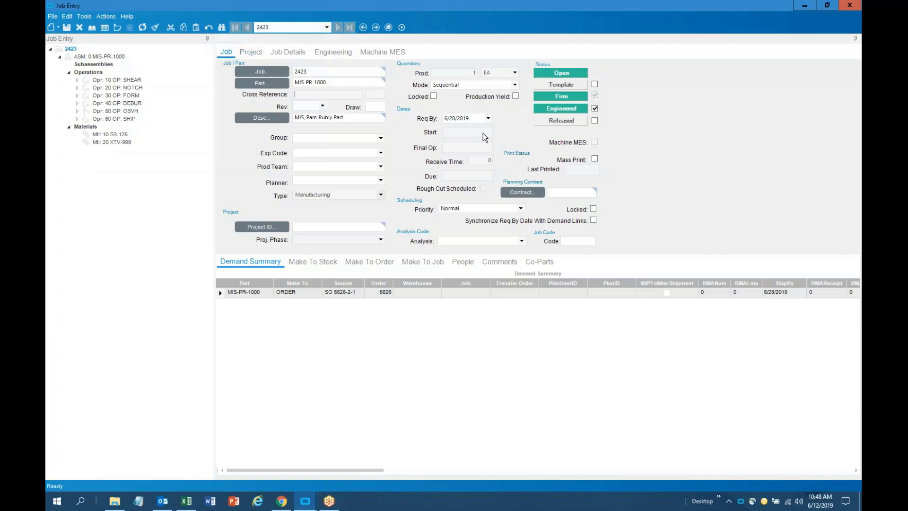
pyautogui.click(594, 121)
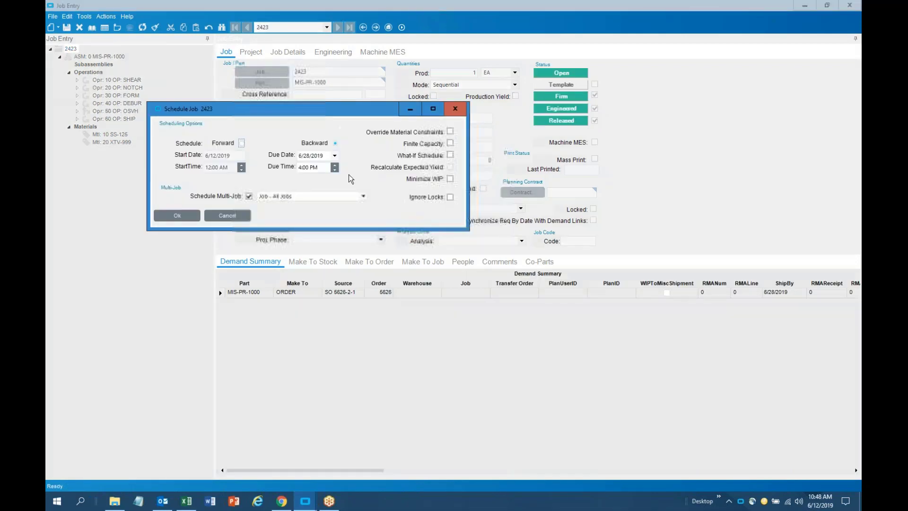
pyautogui.click(178, 216)
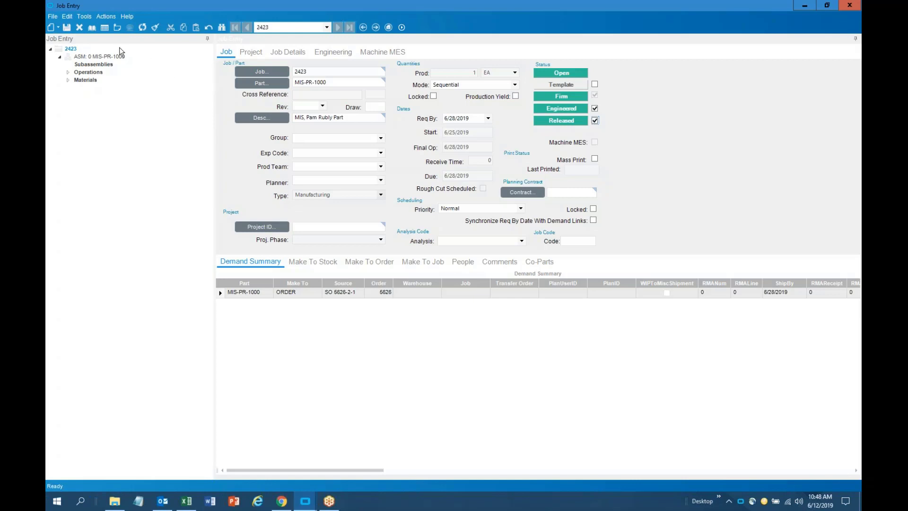
# Preview the four-page Job Traveler report for job 2423 full-screen in Adobe Reader, then close it
pyautogui.click(107, 17)
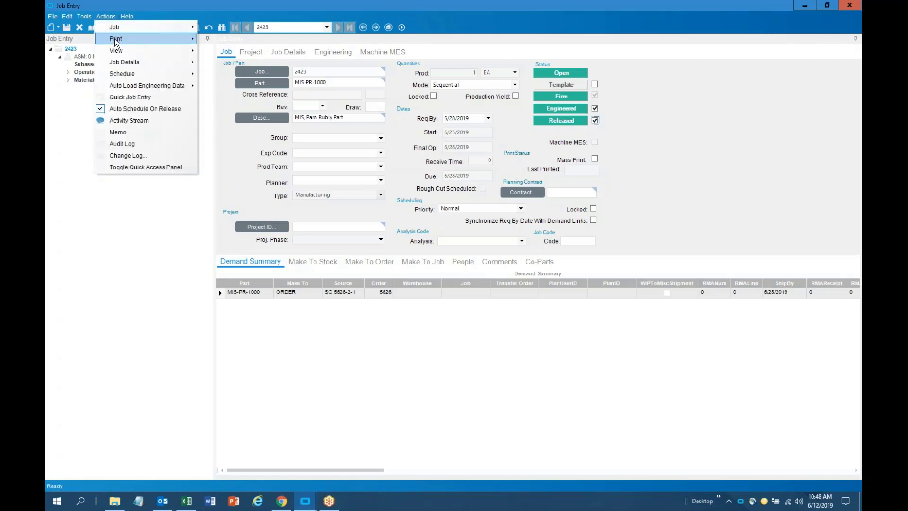
pyautogui.moveTo(155, 40)
pyautogui.click(216, 41)
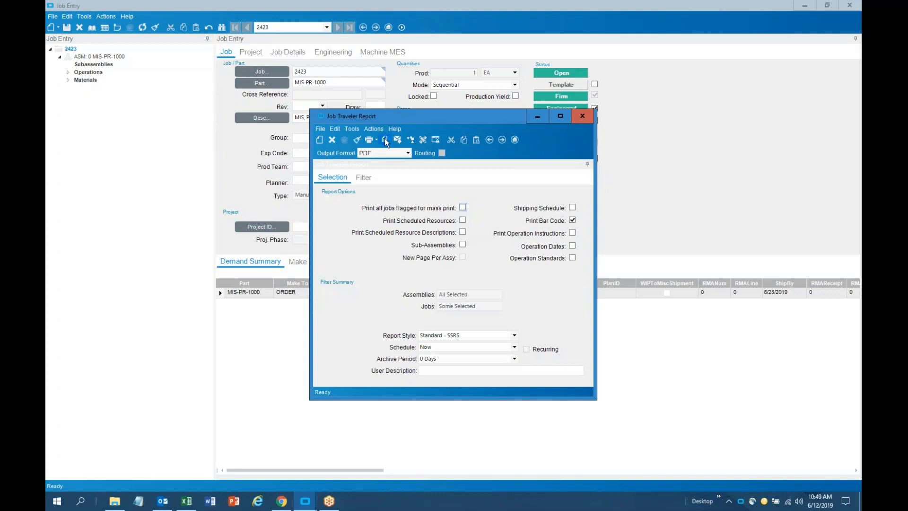
pyautogui.click(385, 140)
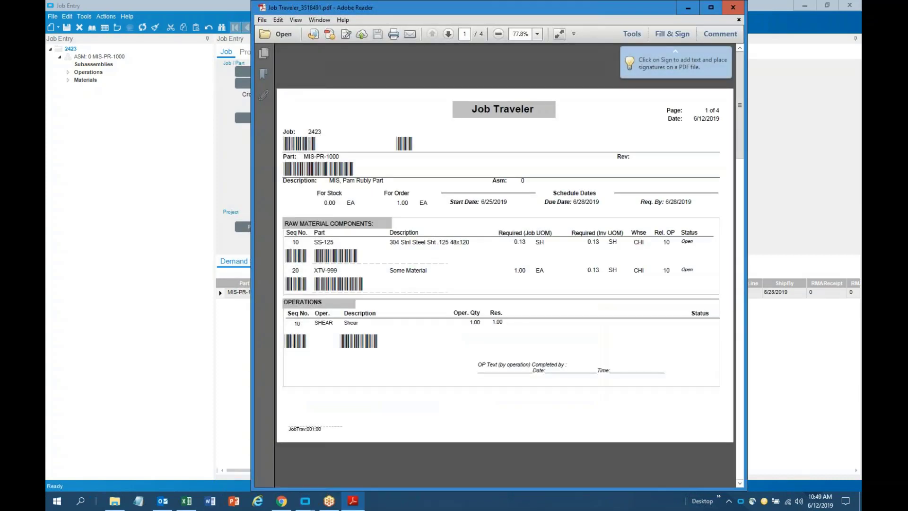
pyautogui.click(710, 8)
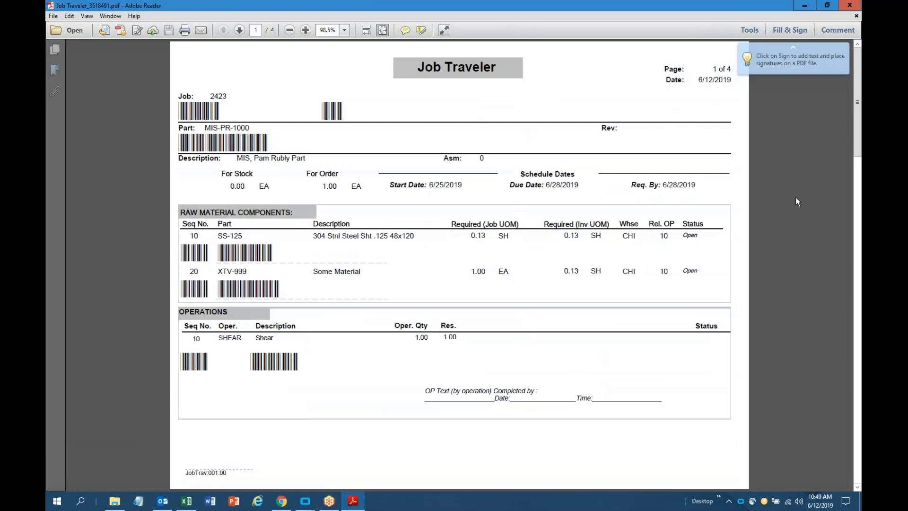
pyautogui.click(843, 47)
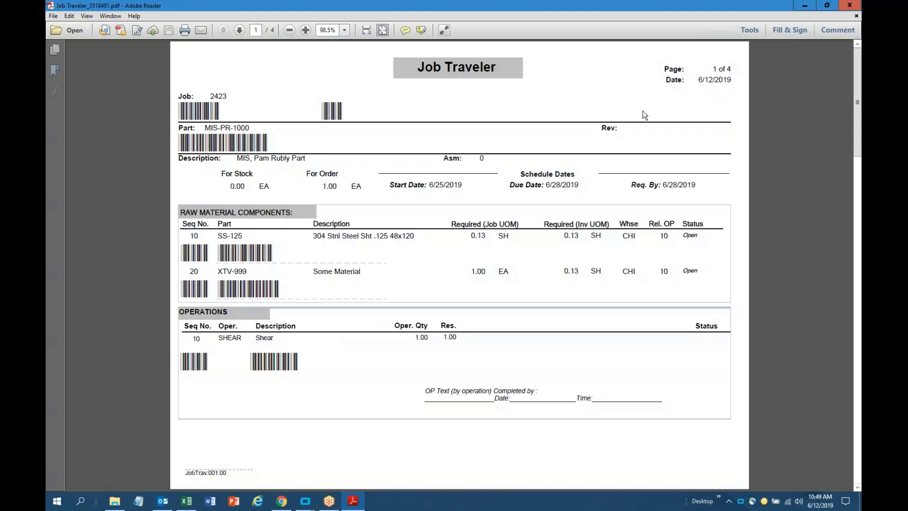
pyautogui.click(848, 5)
pyautogui.click(557, 115)
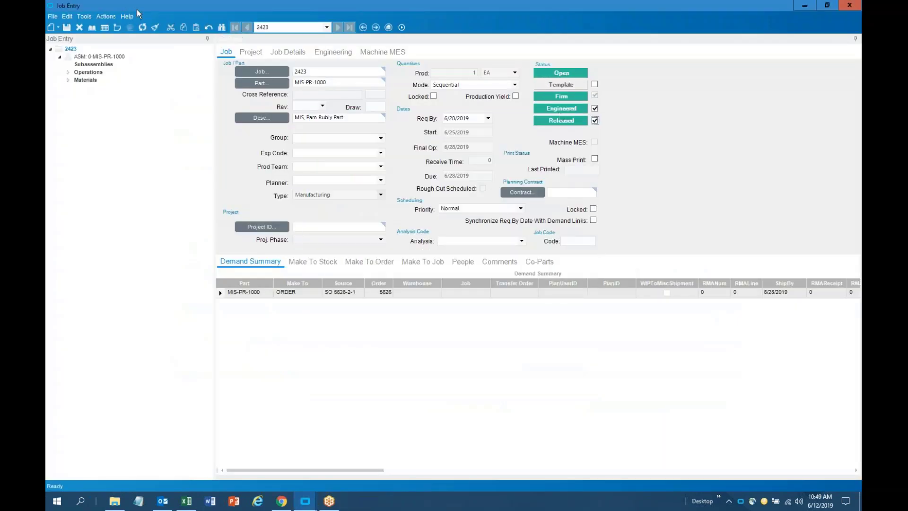
# Preview job 2423's Production Detail Report at 150% zoom and scroll to its 232.29 cost totals
pyautogui.click(106, 16)
pyautogui.moveTo(129, 41)
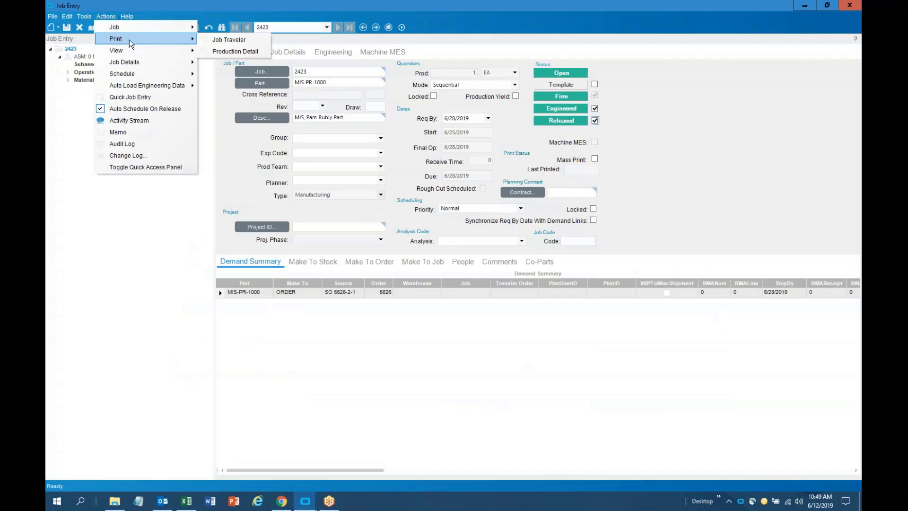
pyautogui.click(221, 54)
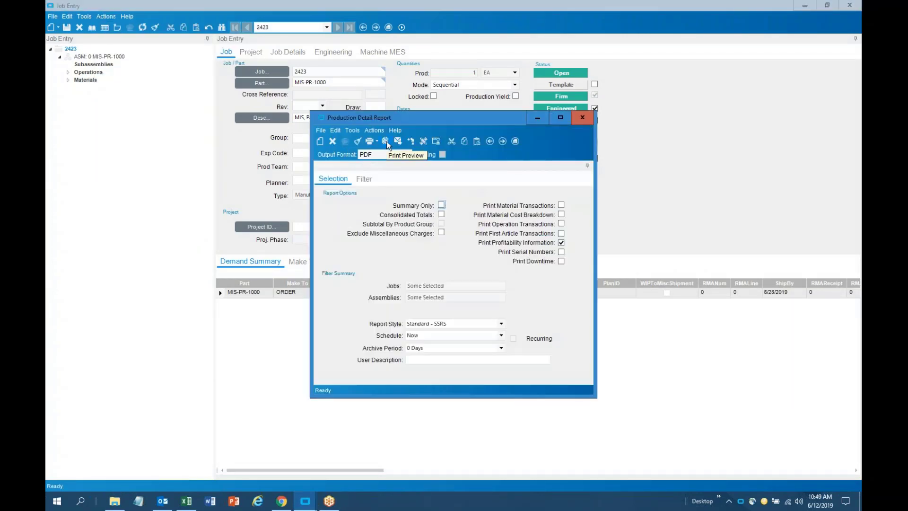
pyautogui.click(386, 141)
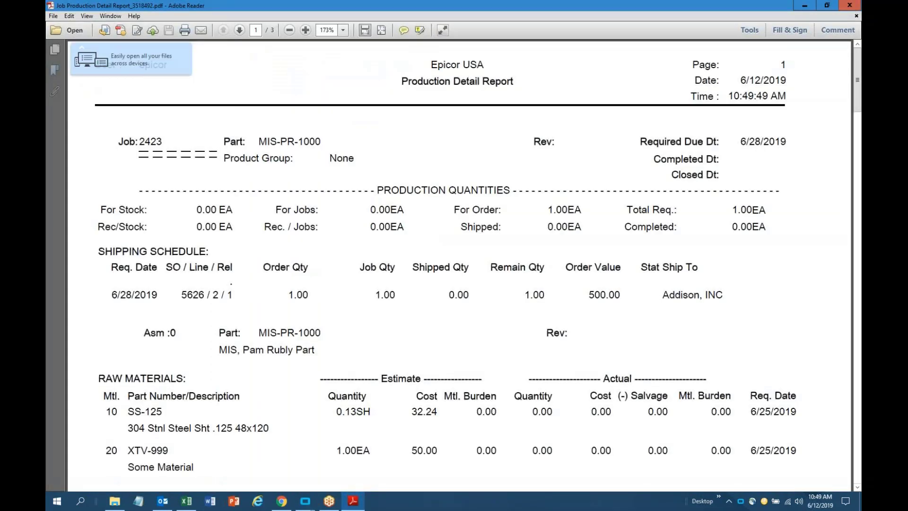
pyautogui.click(290, 32)
pyautogui.scroll(-10, 458, 255)
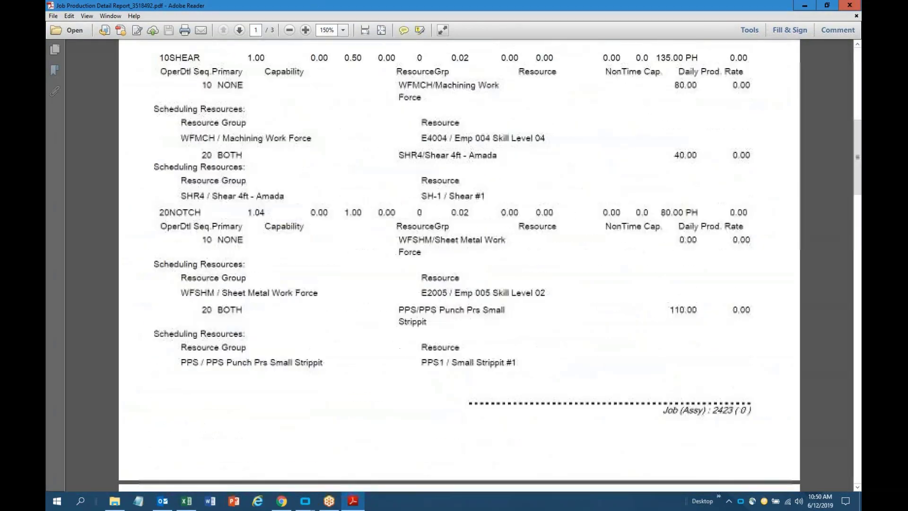
pyautogui.scroll(-15, 459, 255)
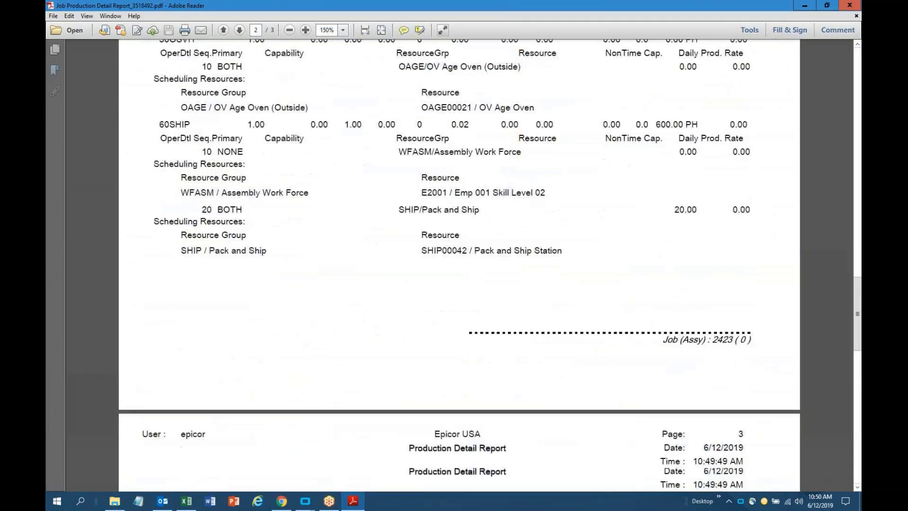
pyautogui.scroll(-10, 459, 255)
pyautogui.scroll(2, 459, 255)
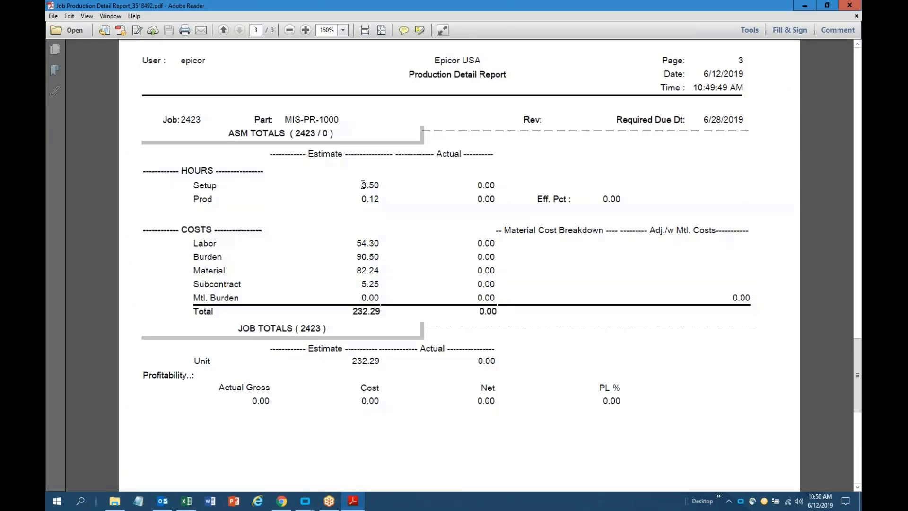
pyautogui.moveTo(361, 185); pyautogui.dragTo(379, 199)
pyautogui.moveTo(477, 185); pyautogui.dragTo(495, 199)
pyautogui.moveTo(602, 199); pyautogui.dragTo(621, 200)
pyautogui.moveTo(357, 243); pyautogui.dragTo(379, 243)
pyautogui.moveTo(194, 243); pyautogui.dragTo(242, 284)
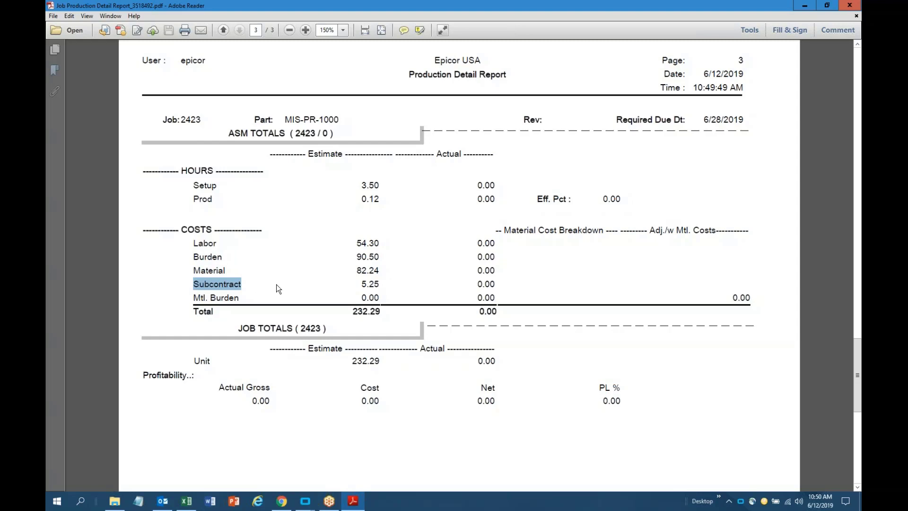
pyautogui.moveTo(475, 243); pyautogui.dragTo(508, 263)
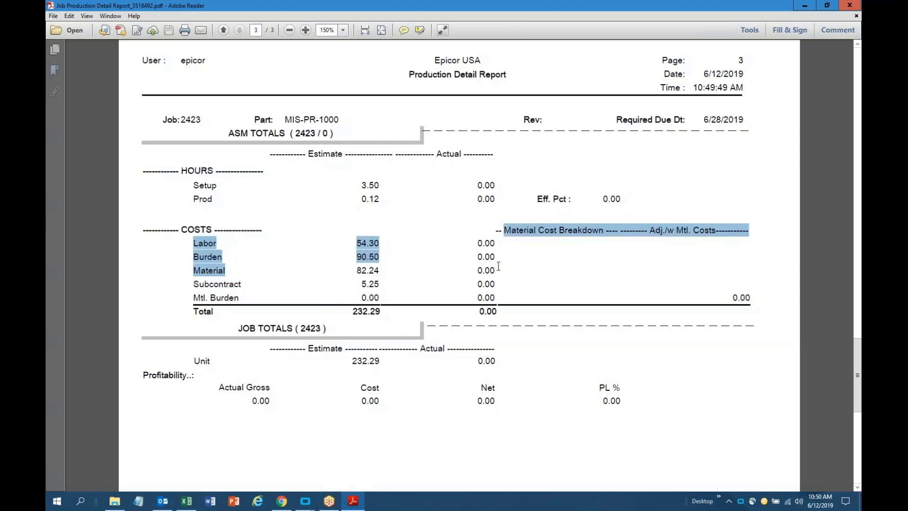
pyautogui.click(498, 266)
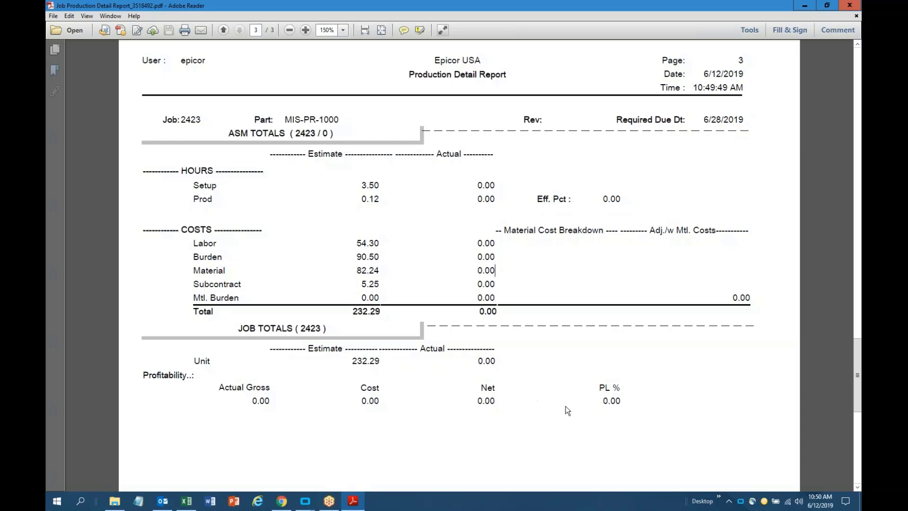
pyautogui.doubleClick(607, 403)
# Close the Production Detail preview, the Job Entry window and the report options dialog
pyautogui.click(616, 313)
pyautogui.click(849, 6)
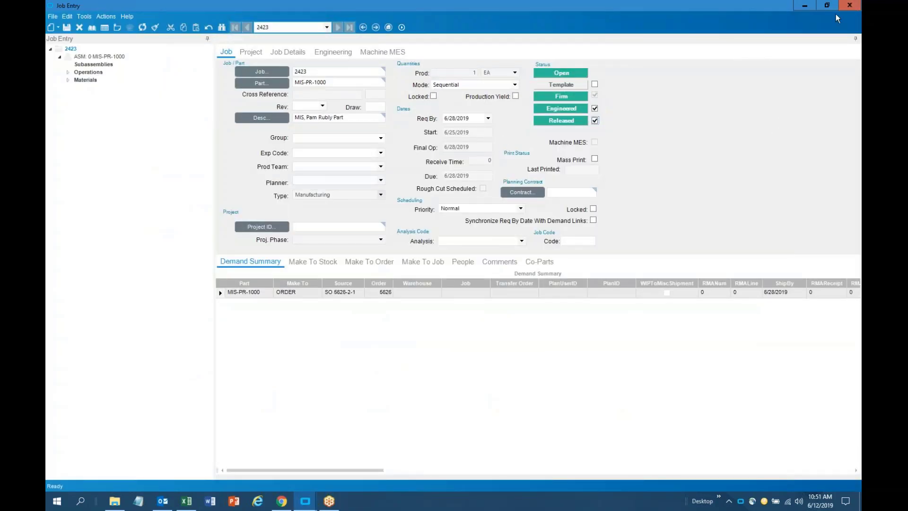
pyautogui.click(850, 5)
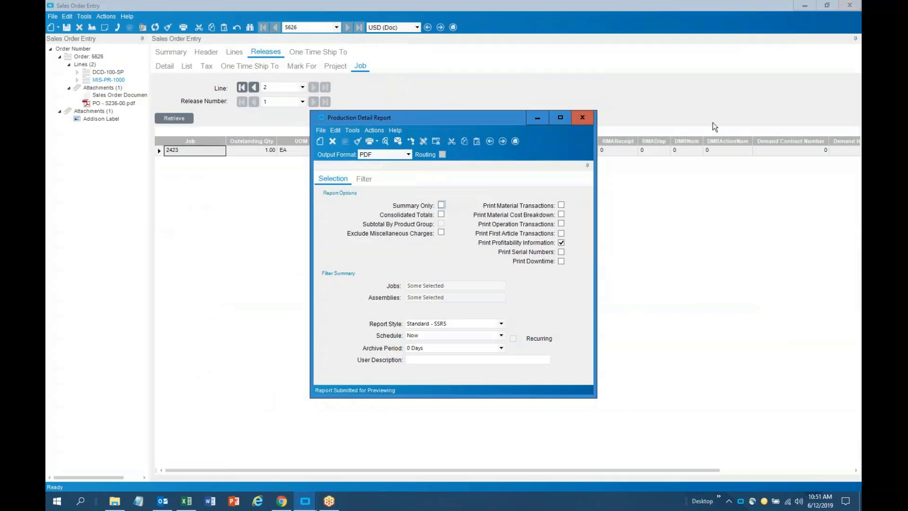
pyautogui.click(582, 118)
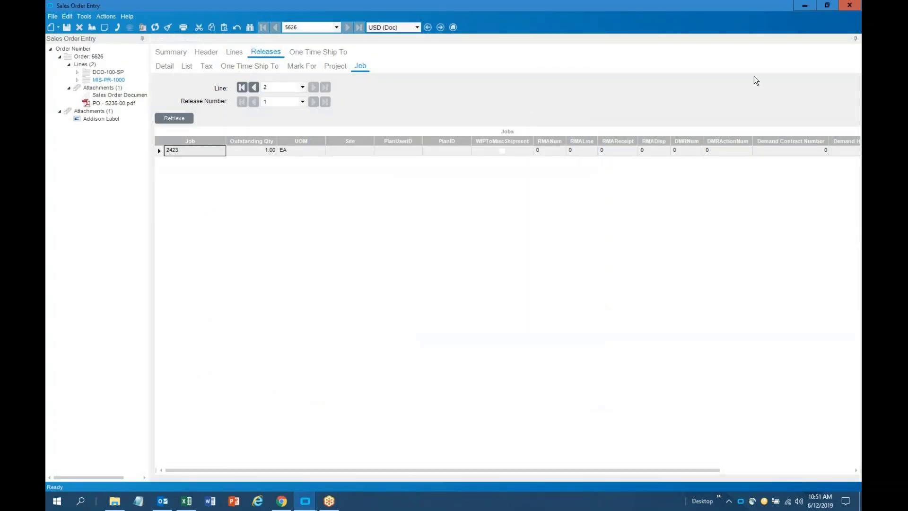
# Close sales order 5626, dismissing the Ready to Process prompt, then close quote 1181
pyautogui.click(178, 52)
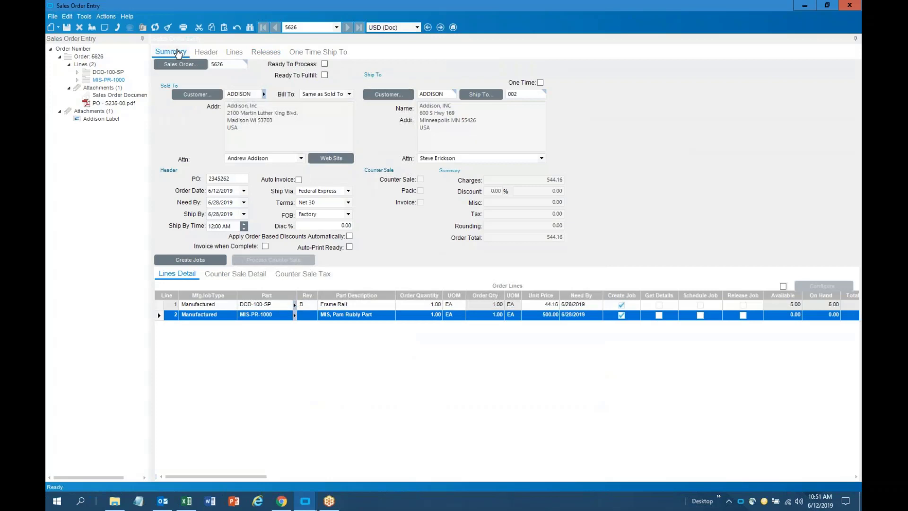
pyautogui.click(857, 7)
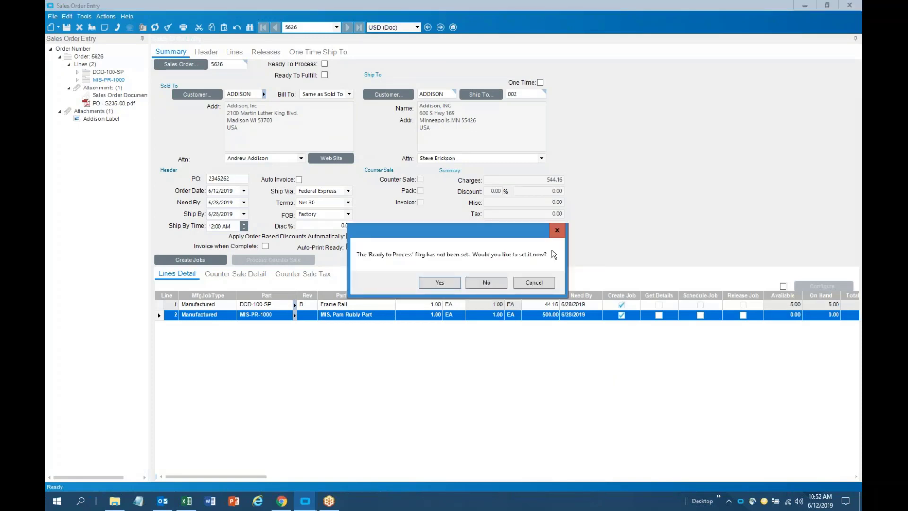
pyautogui.click(487, 282)
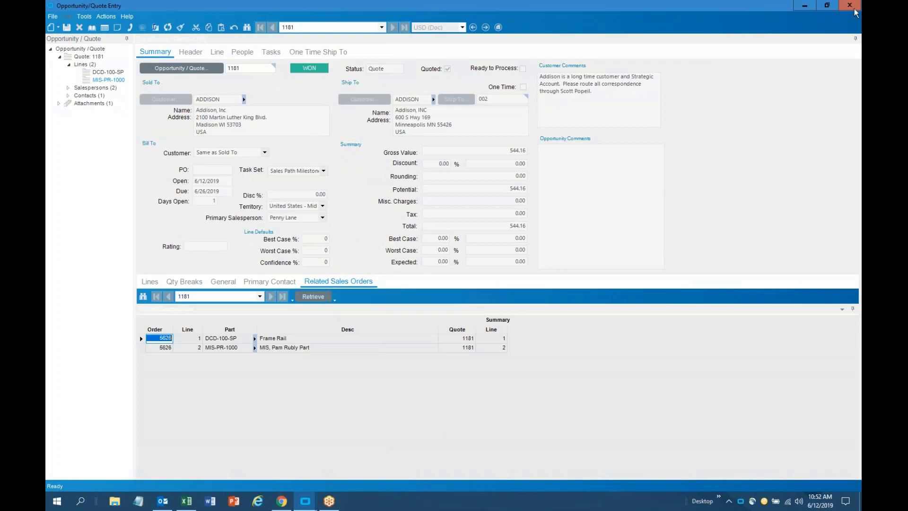
pyautogui.click(856, 9)
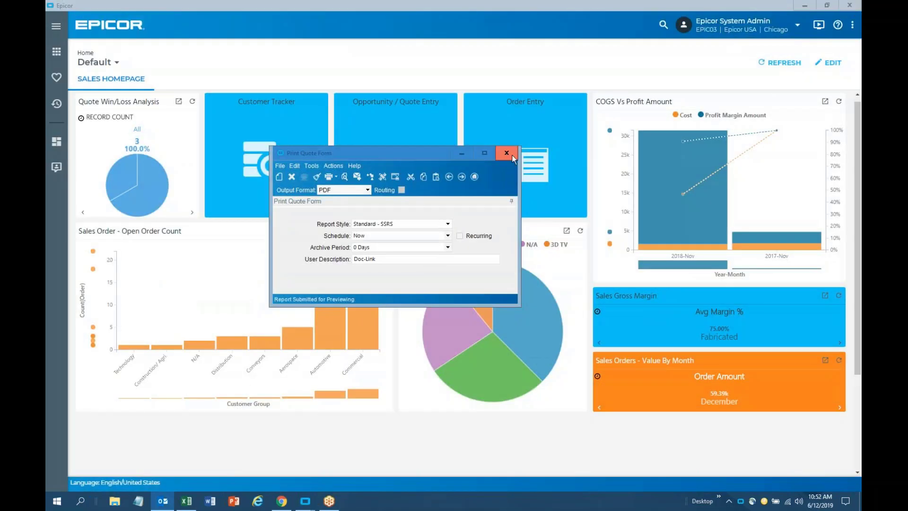
# Close the Print Quote Form and bring up the help resources list
pyautogui.click(506, 153)
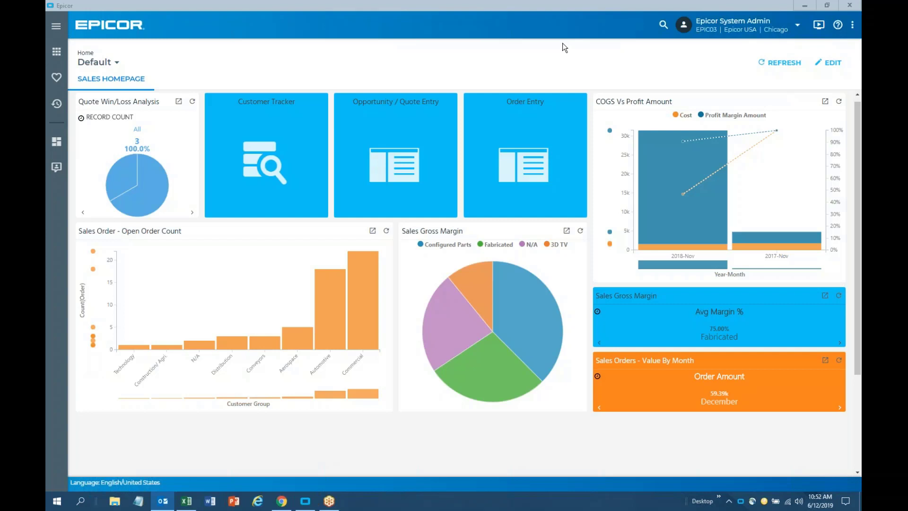
pyautogui.click(837, 27)
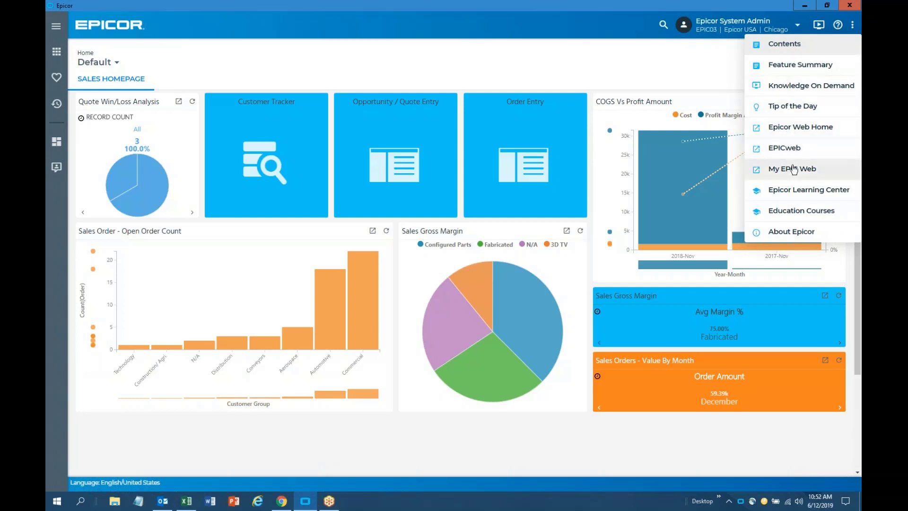
# Browse the Active Home Page videos in the Knowledge On Demand library, then close Chrome
pyautogui.click(811, 87)
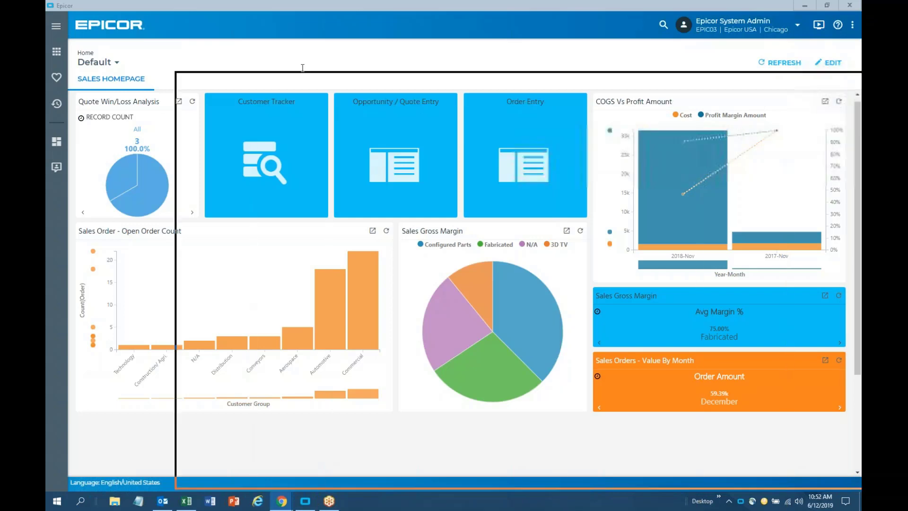
pyautogui.scroll(-8, 436, 246)
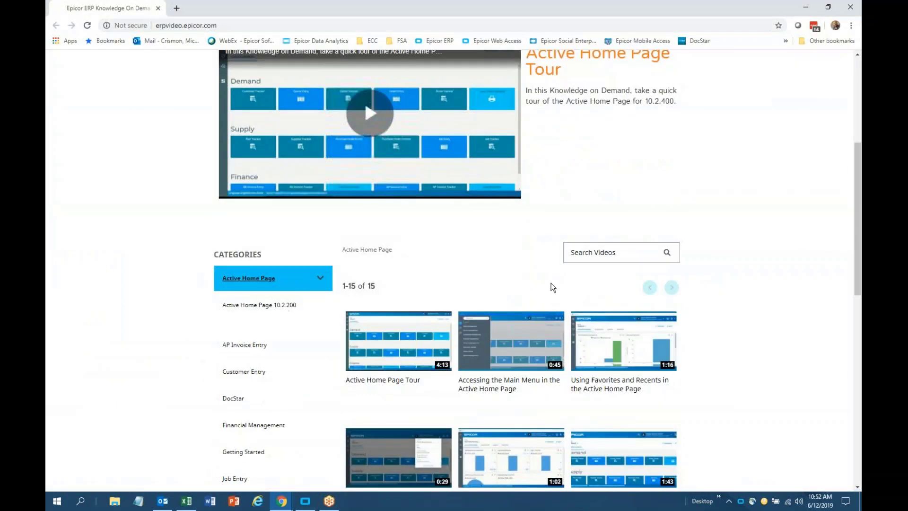
pyautogui.scroll(-1, 741, 301)
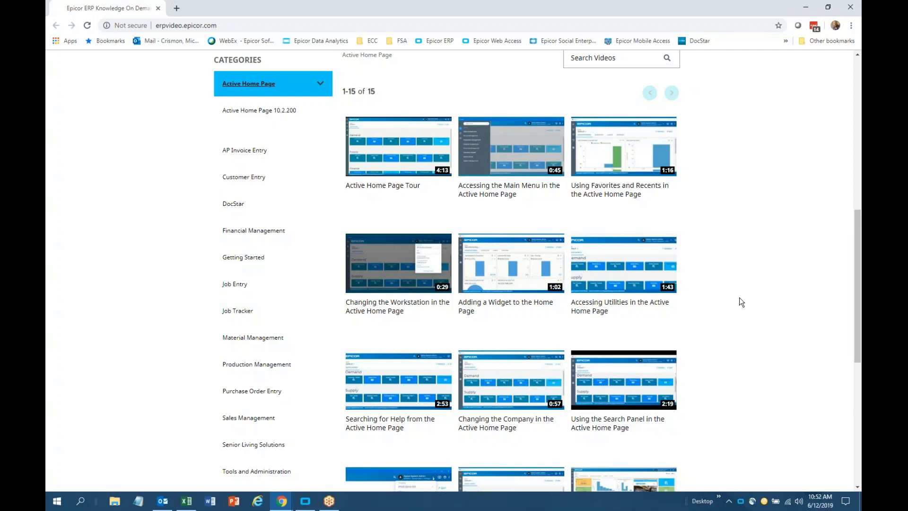
pyautogui.click(851, 11)
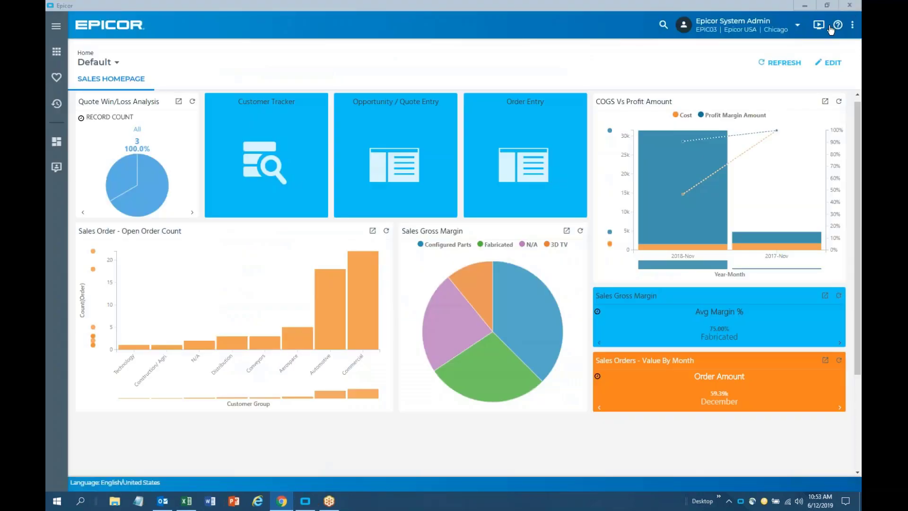
# Open Education Courses, enlarge the window, and launch the Financial Management Accounts Payable course
pyautogui.click(837, 27)
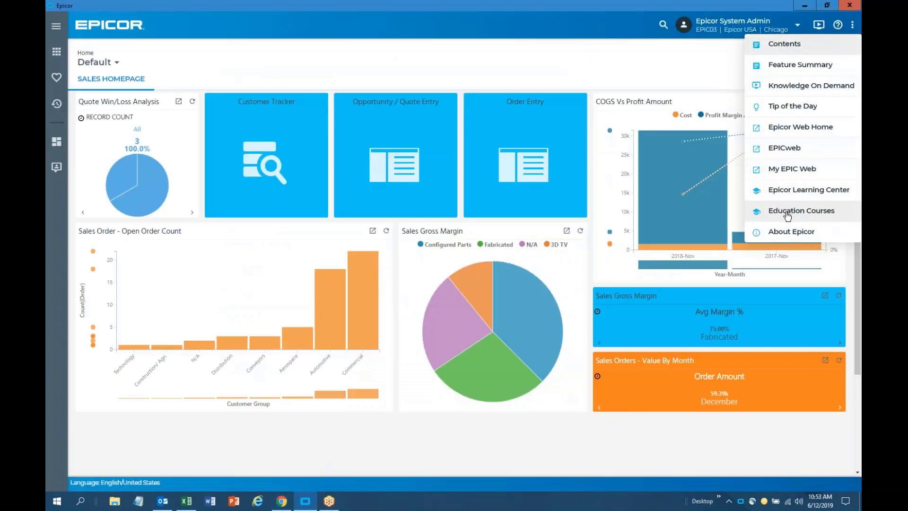
pyautogui.click(787, 214)
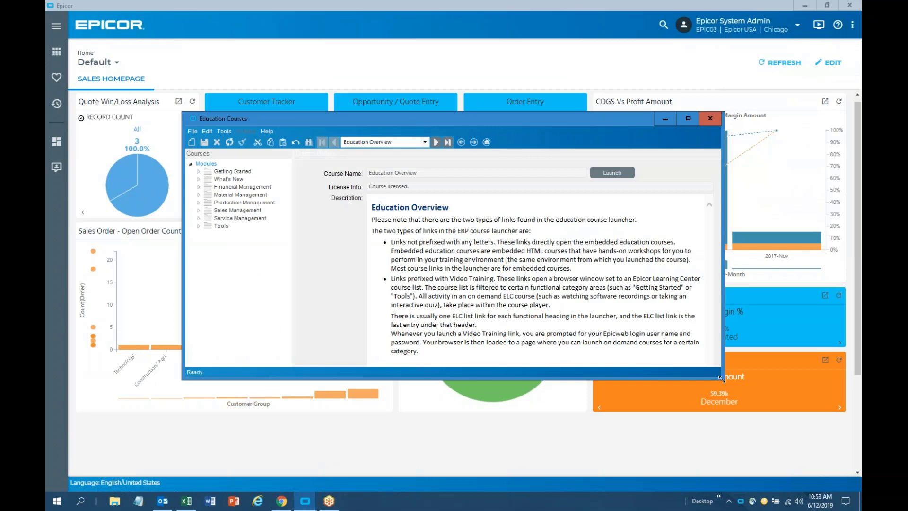
pyautogui.moveTo(723, 379); pyautogui.dragTo(779, 450)
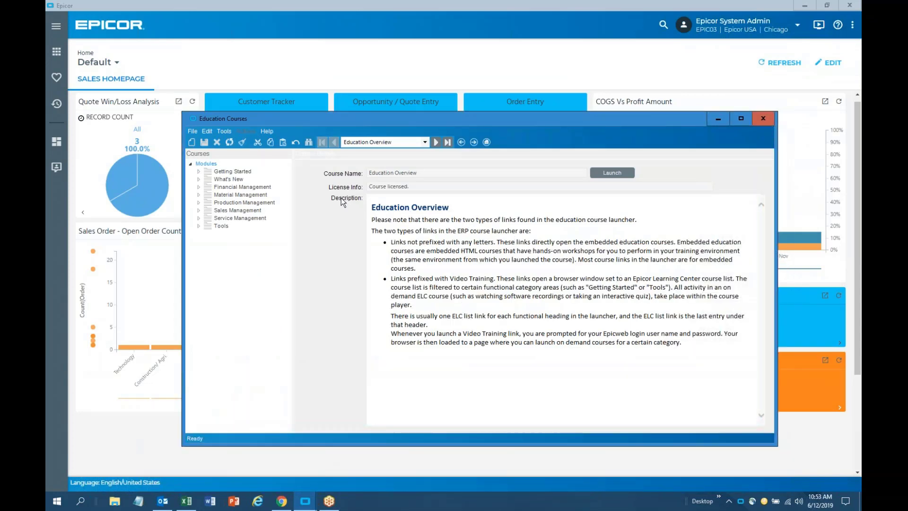
pyautogui.click(234, 187)
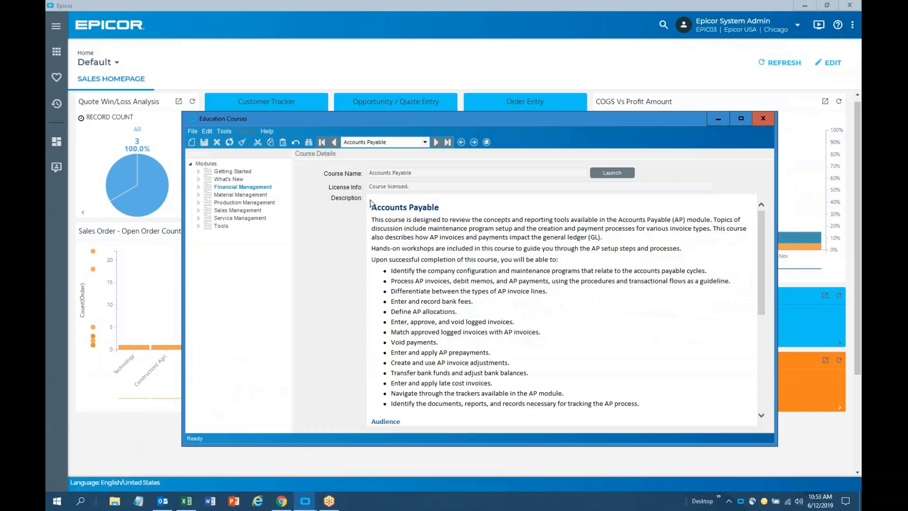
pyautogui.click(612, 173)
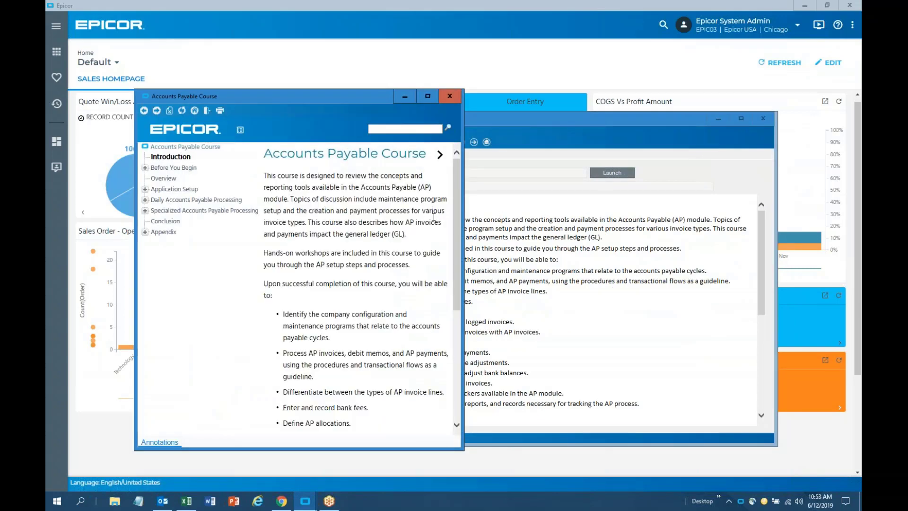
# Read Application Setup > Maintenance Programs > Aging Report Format, then close the course viewer
pyautogui.click(146, 189)
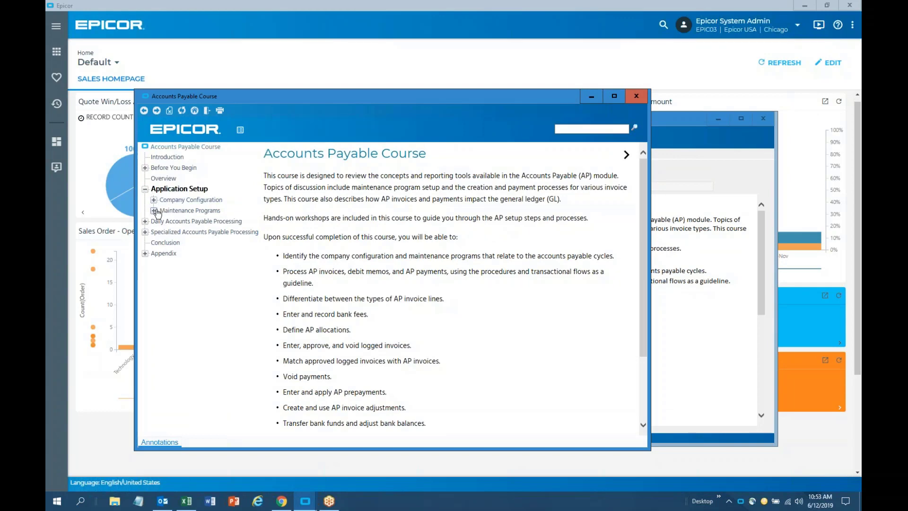
pyautogui.click(154, 210)
pyautogui.click(196, 222)
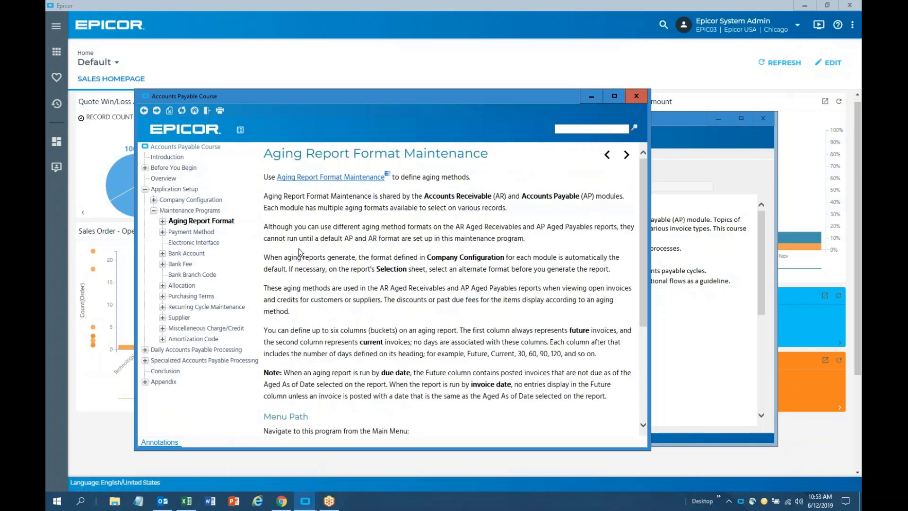
pyautogui.scroll(-3, 375, 256)
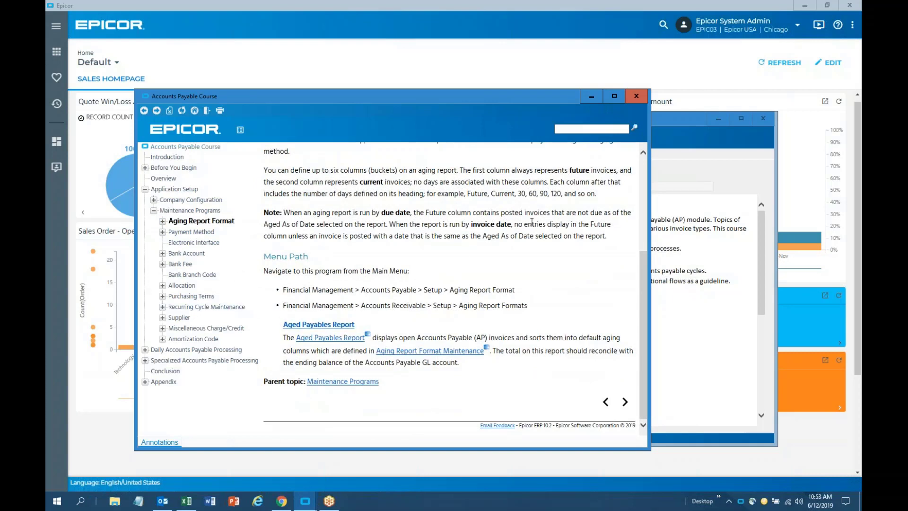
pyautogui.click(636, 96)
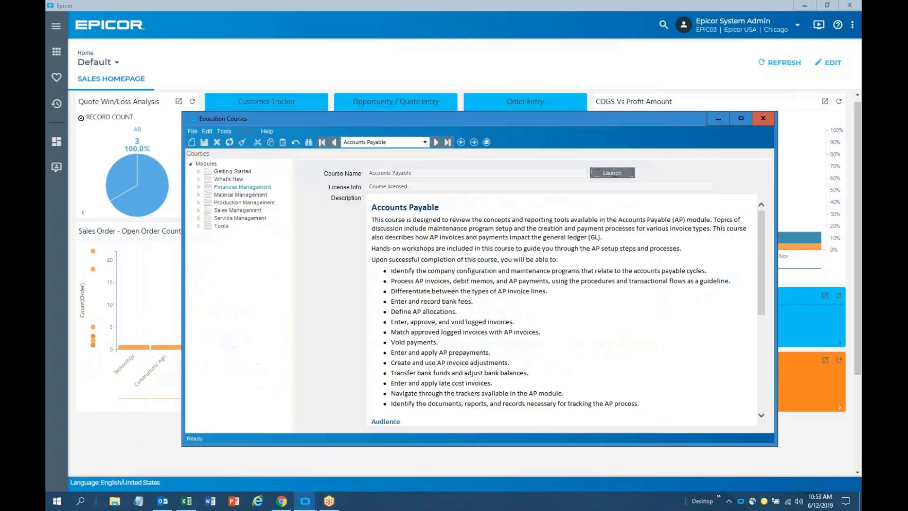
# Close the Education Courses window and switch back to Epicor with Alt+Tab
pyautogui.click(770, 117)
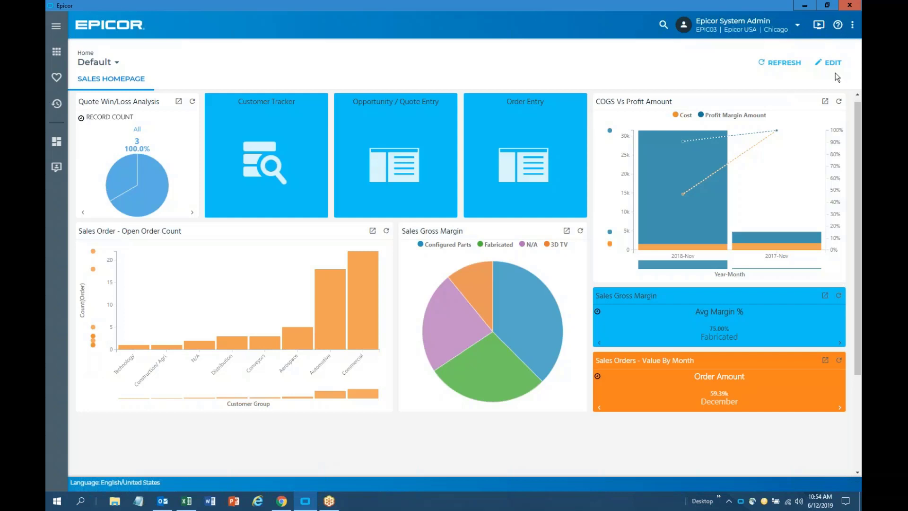
pyautogui.hotkey('alt', 'Tab')
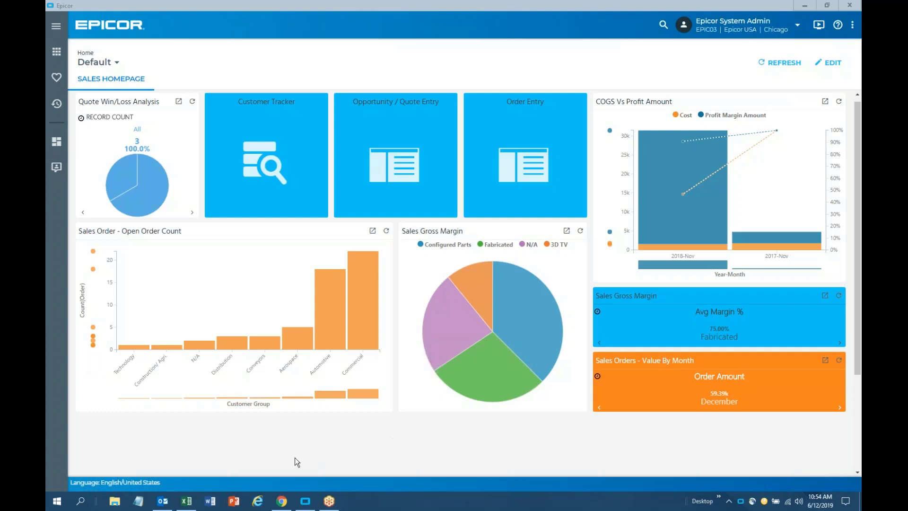
# Open the Quote Funnel from Favorites and set quote 1174's Expected Close to 7/12/2017
pyautogui.click(57, 77)
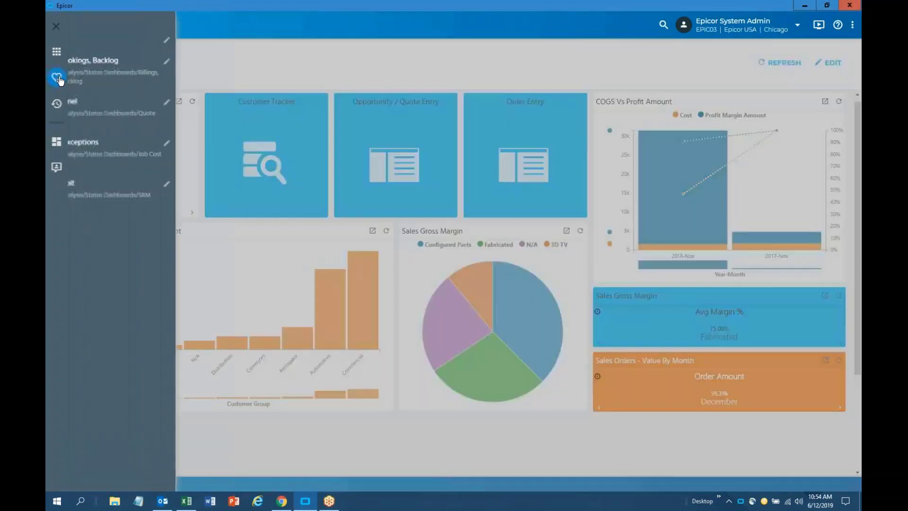
pyautogui.click(222, 112)
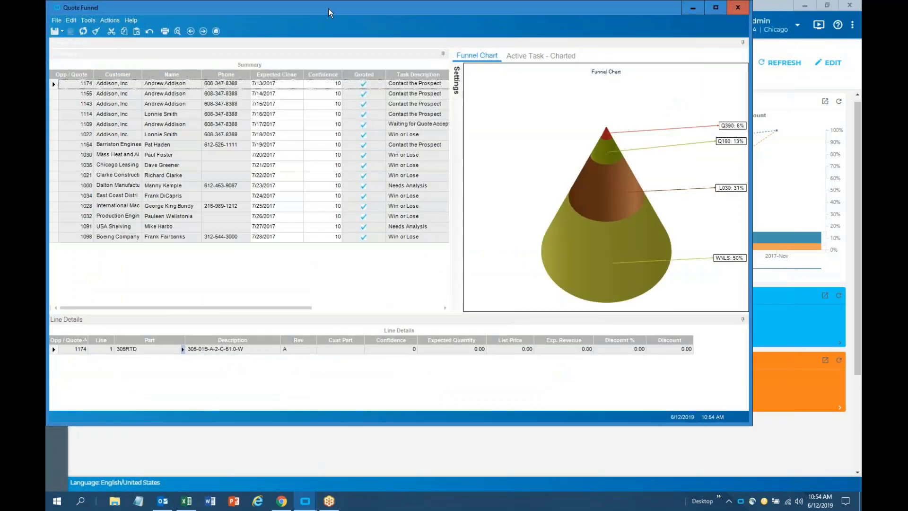
pyautogui.moveTo(328, 9); pyautogui.dragTo(427, 30)
pyautogui.click(371, 107)
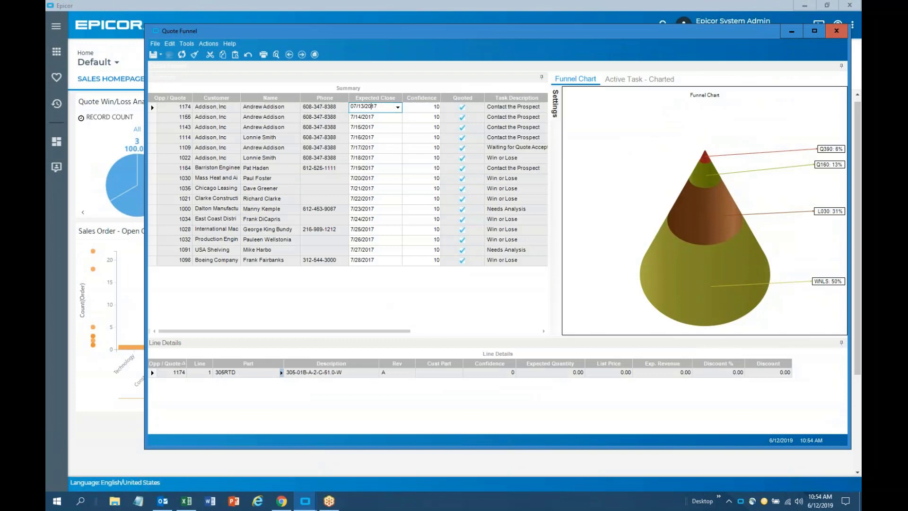
pyautogui.click(398, 108)
pyautogui.click(347, 158)
# Set quotes 1155 and 1143 to Expected Close 7/12/2017, then close the Quote Funnel
pyautogui.click(399, 119)
pyautogui.click(399, 118)
pyautogui.click(347, 166)
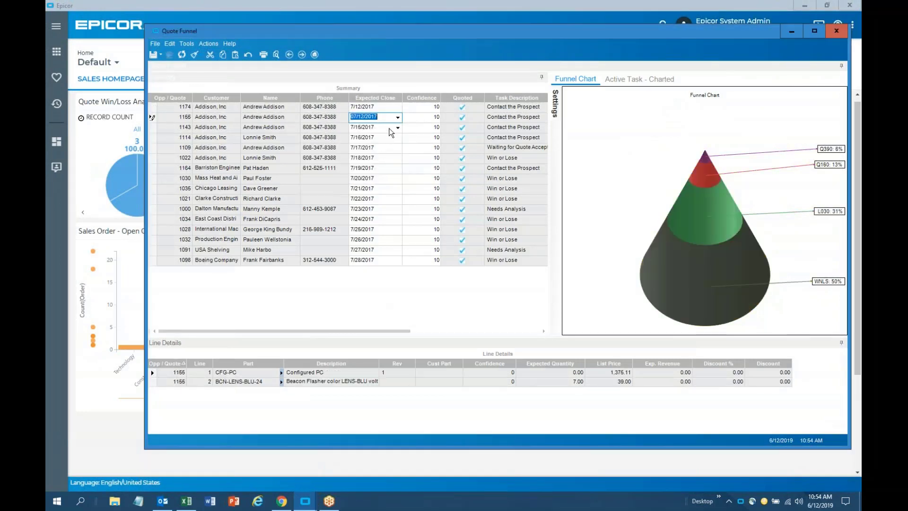
pyautogui.click(398, 128)
pyautogui.click(398, 128)
pyautogui.click(347, 176)
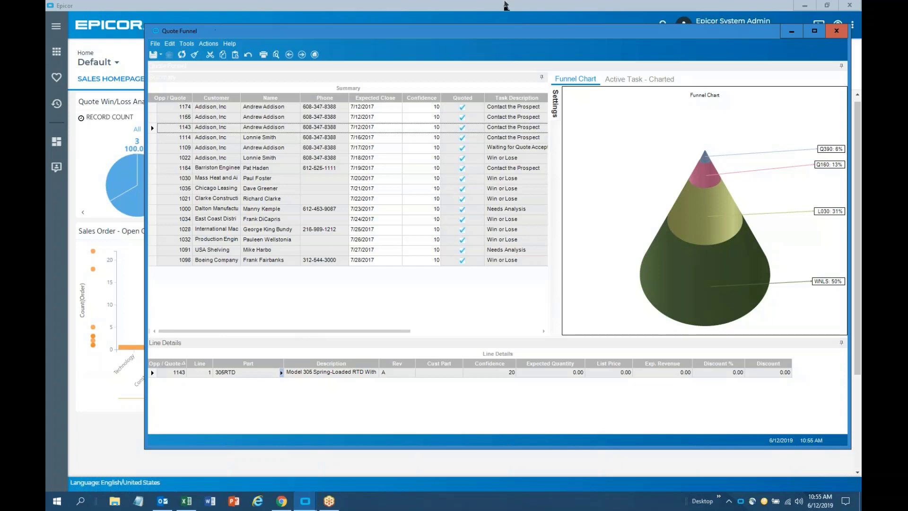
pyautogui.click(836, 31)
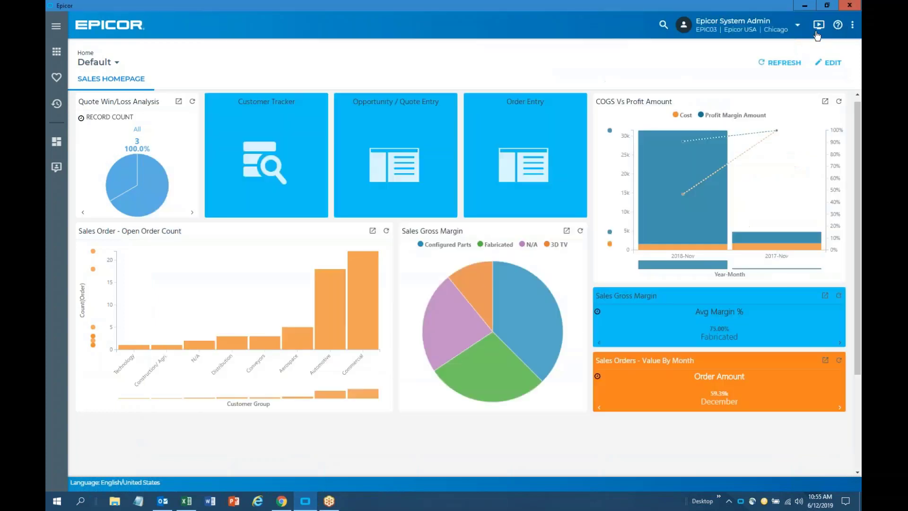